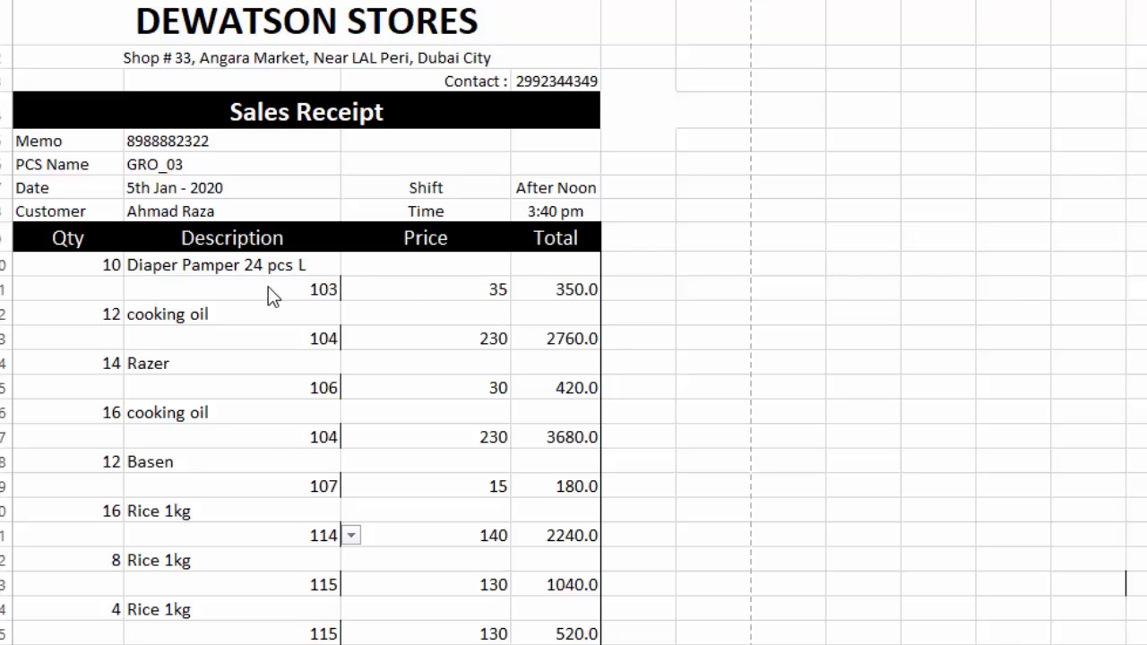
Clear the item codes of the first three receipt lines in B11, B13 and B15.
click(294, 290)
click(308, 289)
key(BackSpace)
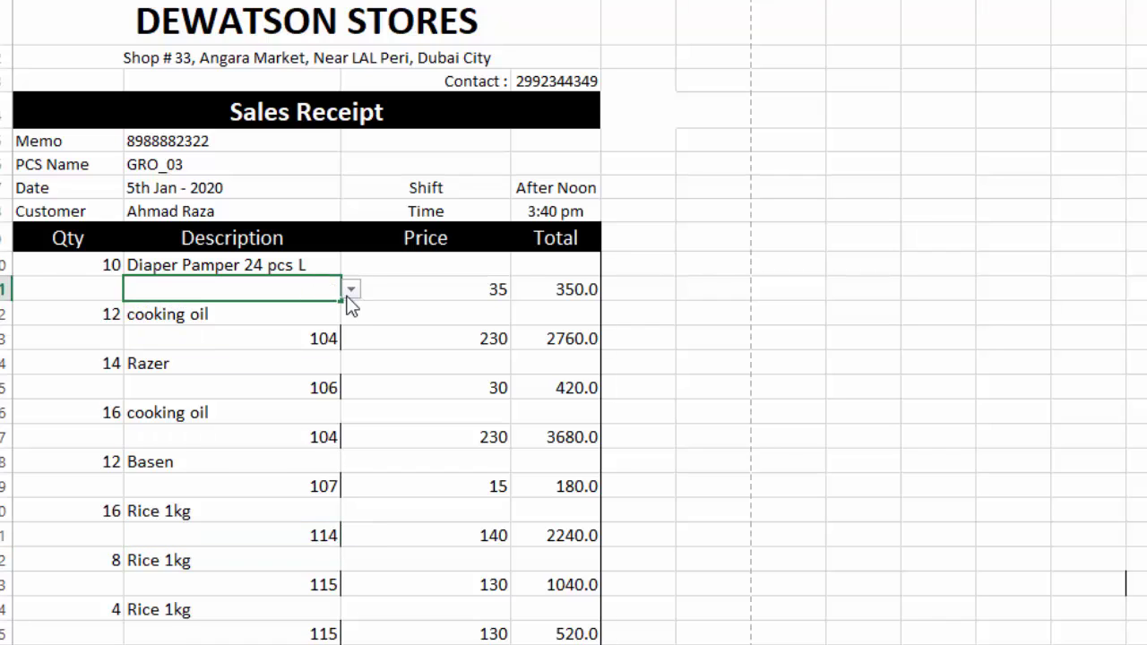
key(Tab)
click(281, 334)
key(BackSpace)
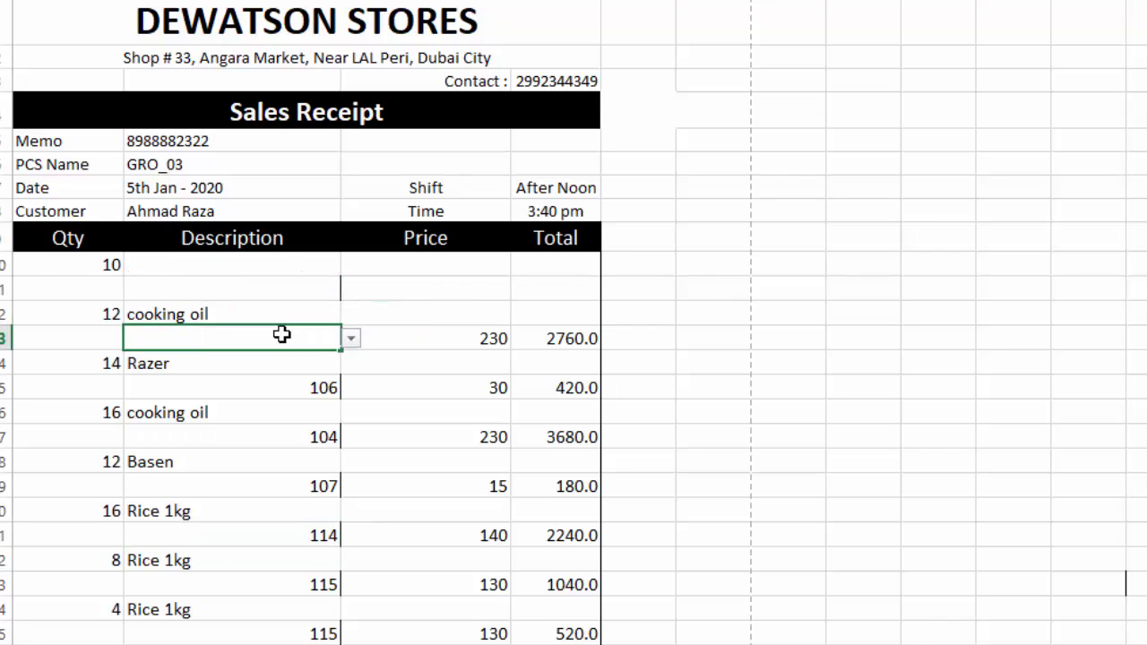
key(Tab)
click(288, 387)
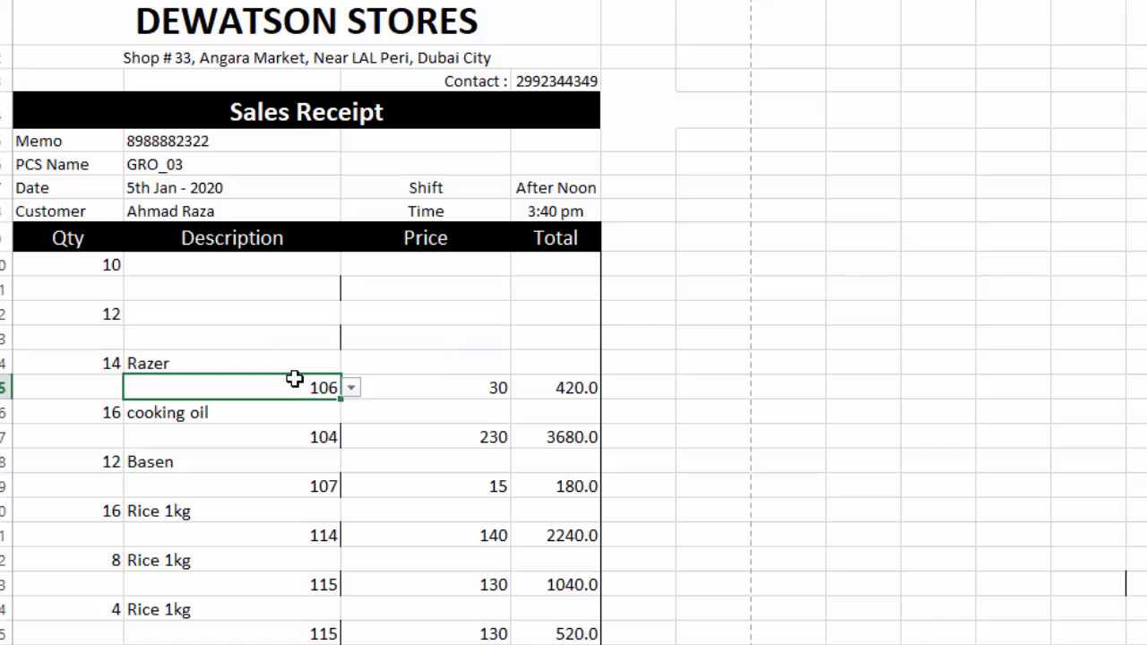
key(Tab)
click(286, 387)
key(BackSpace)
key(Tab)
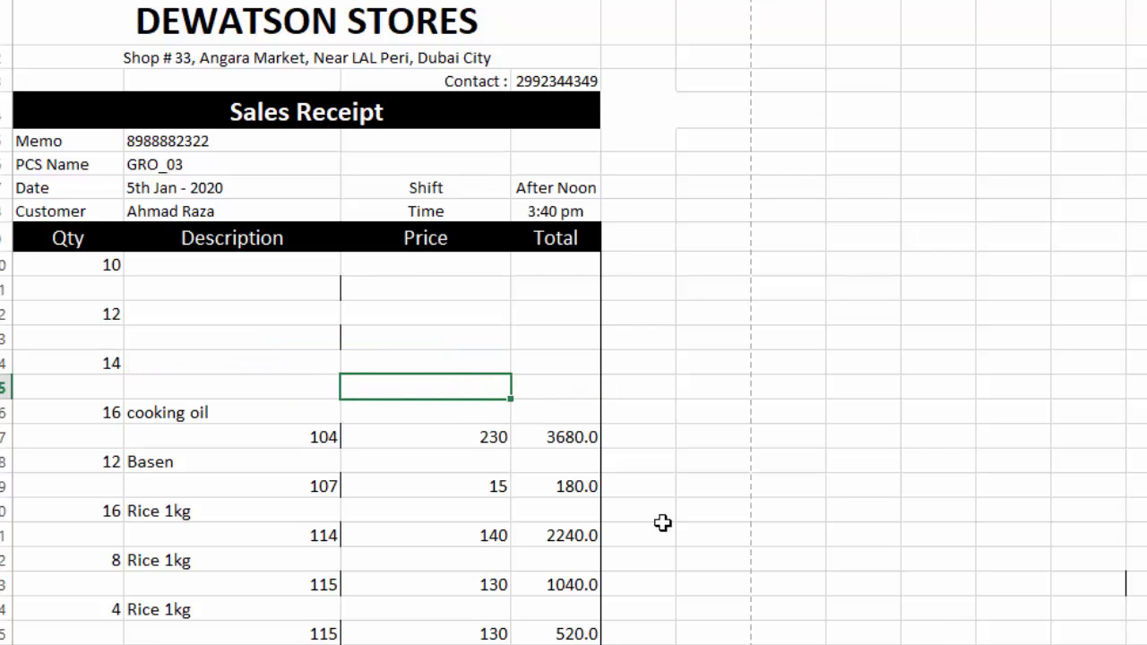
Choose item code 106 for the first receipt line in B11.
click(299, 293)
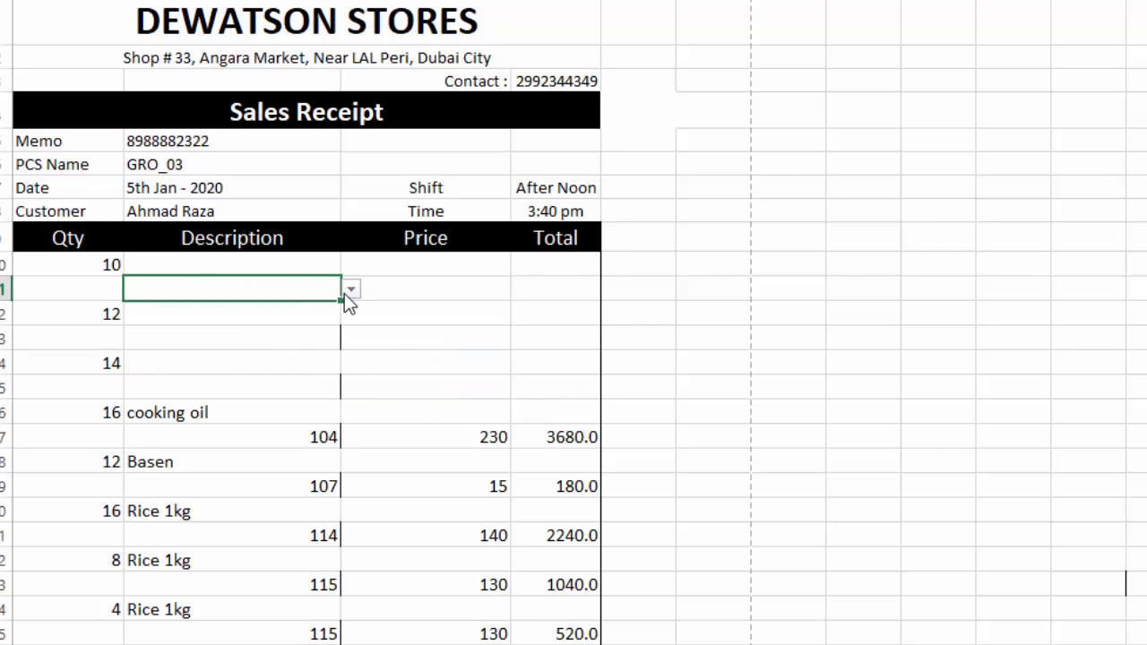
click(1146, 362)
scroll(600, 482, down, 5)
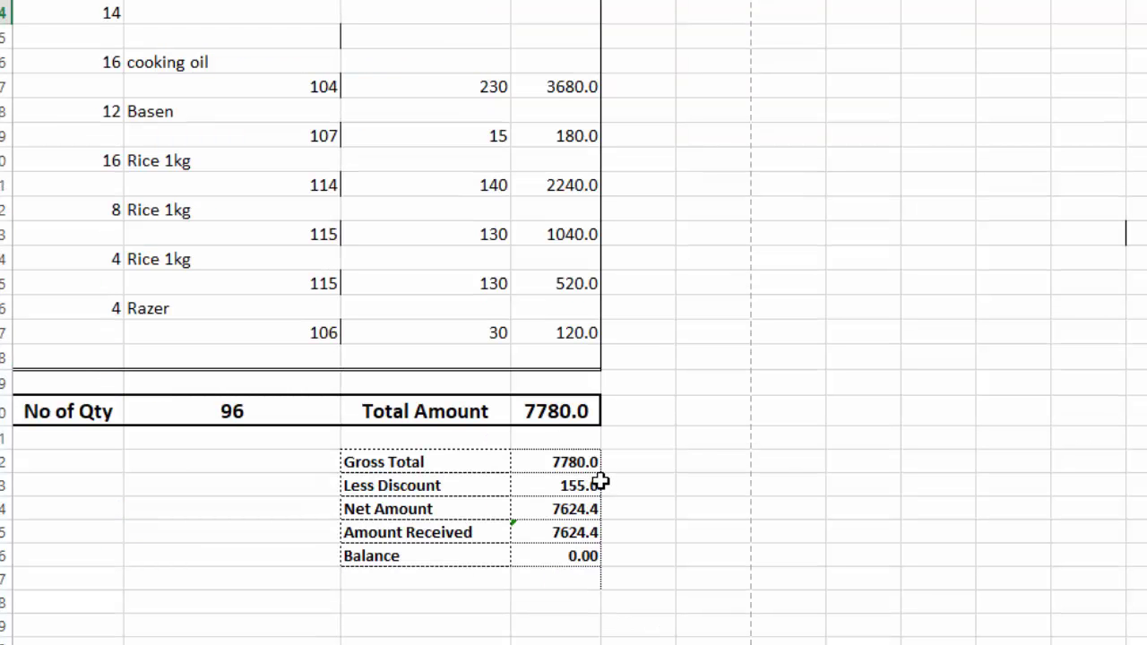
scroll(903, 444, up, 3)
scroll(666, 255, up, 2)
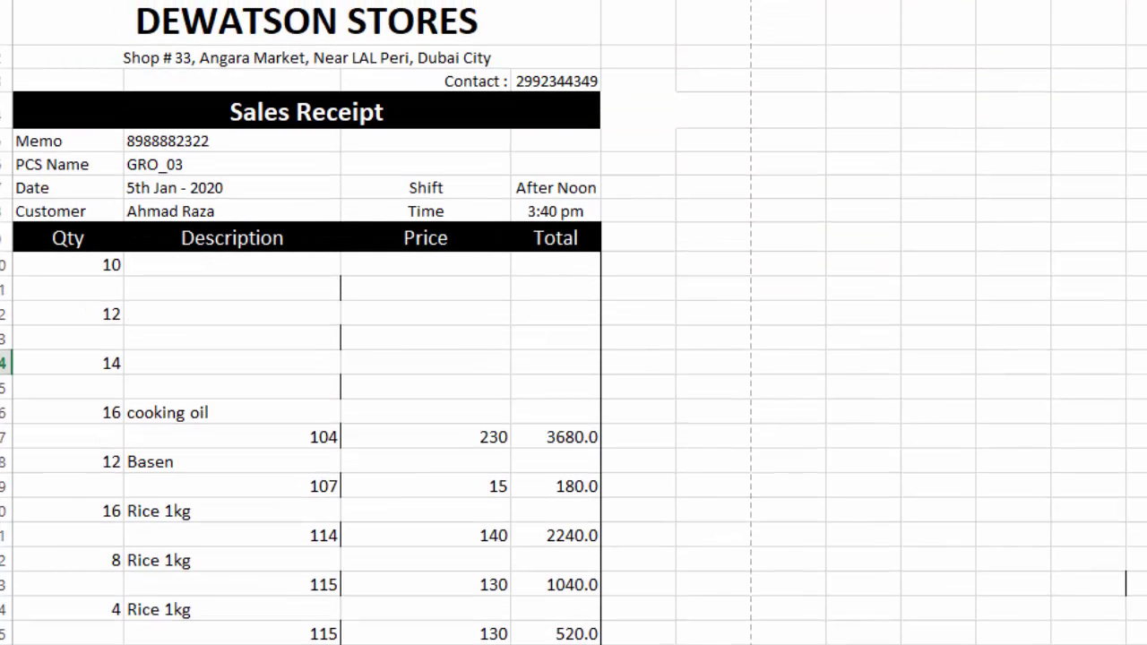
click(327, 296)
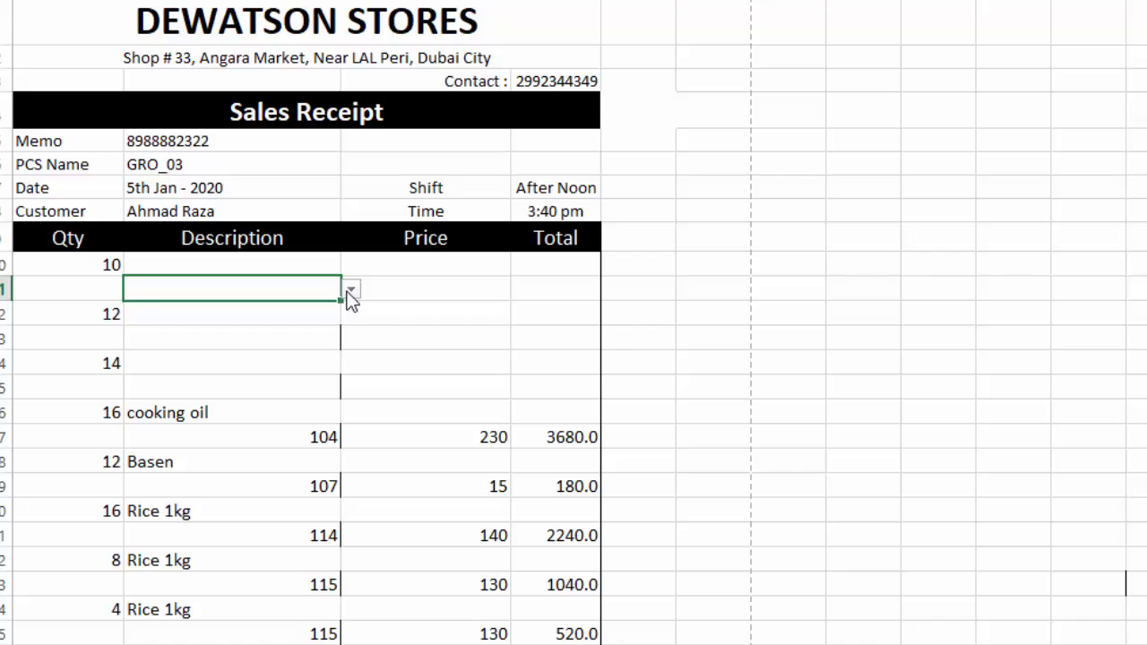
click(350, 292)
click(238, 378)
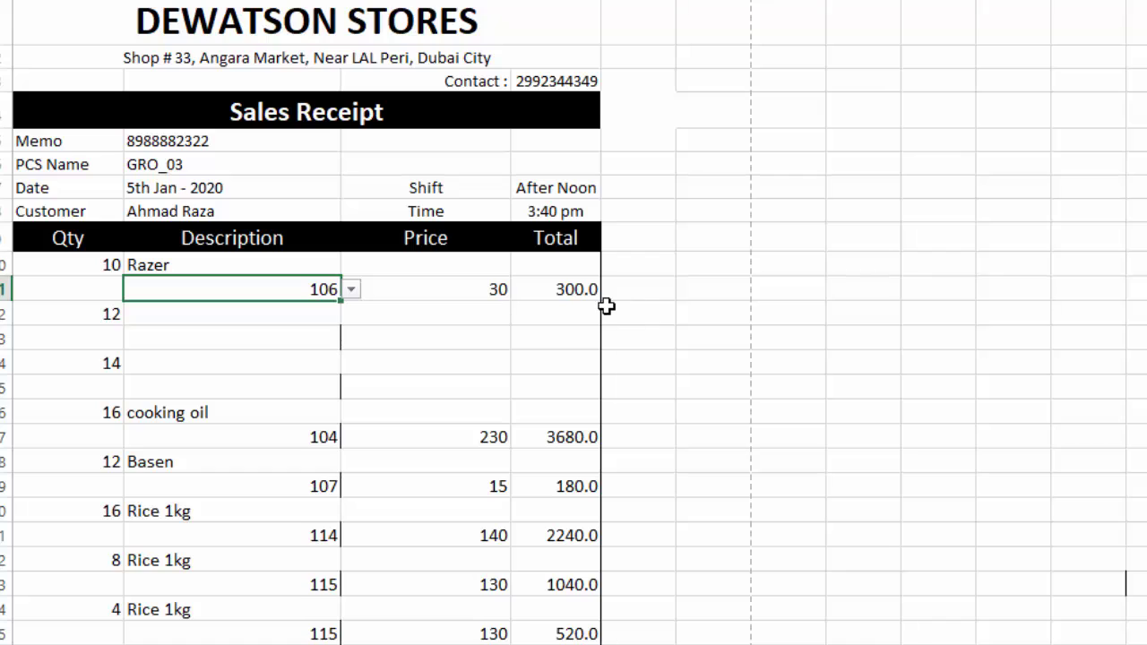
Choose item code 107 for the second receipt line in B13.
click(320, 338)
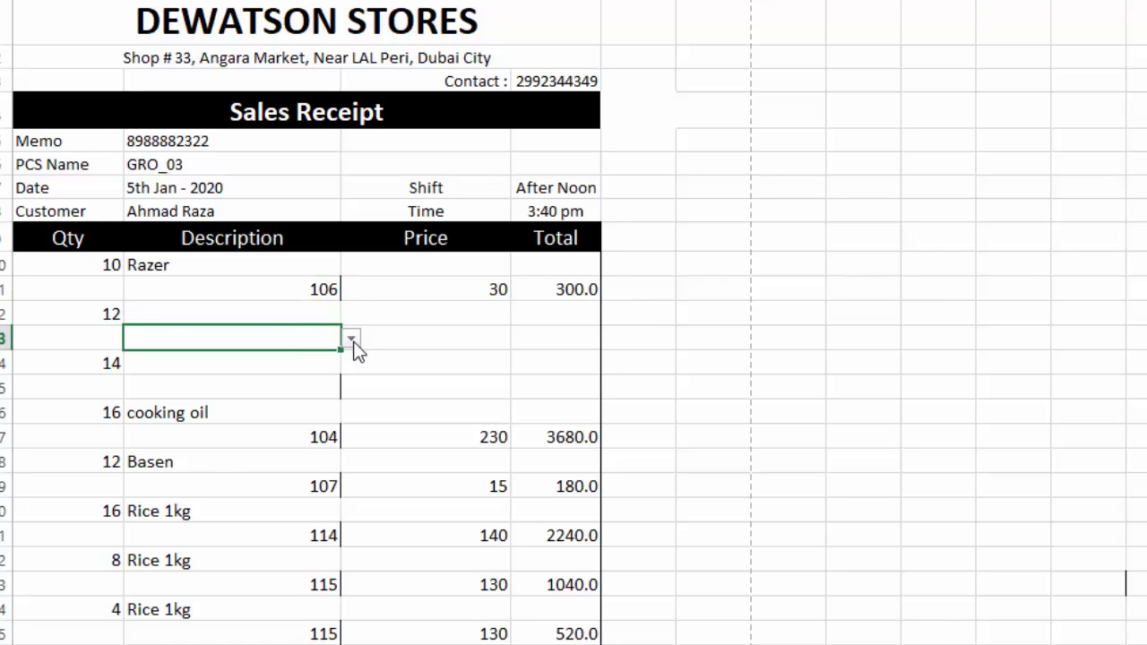
click(351, 338)
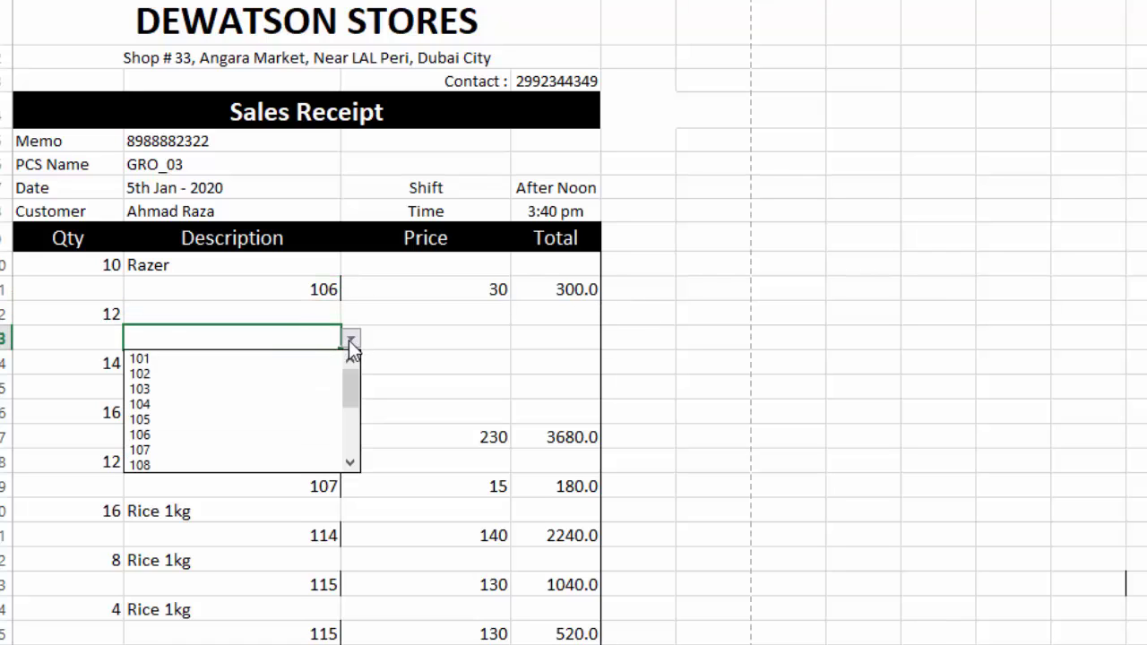
click(202, 450)
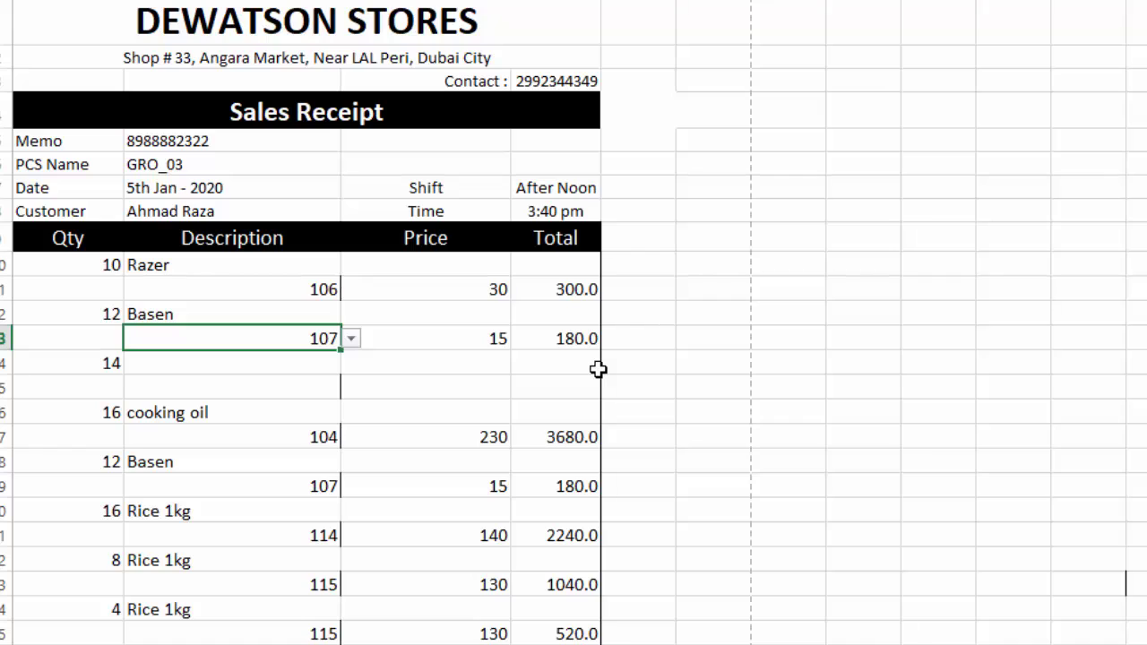
Choose item code 111 for the third receipt line in B15 and review the receipt totals.
click(304, 386)
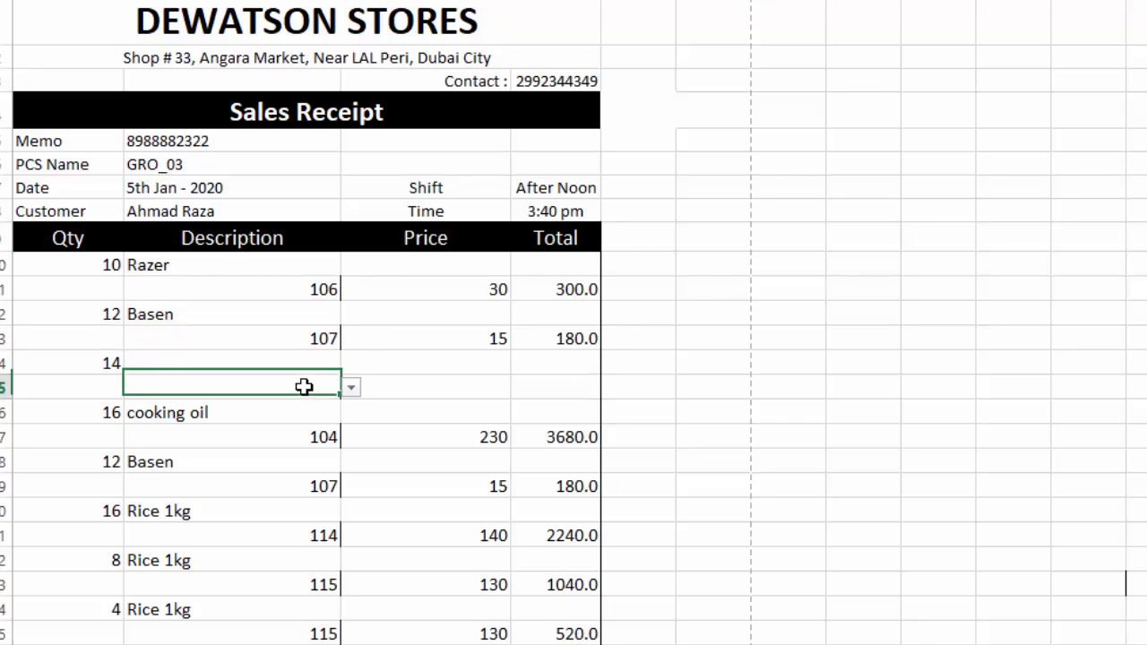
click(349, 388)
click(349, 512)
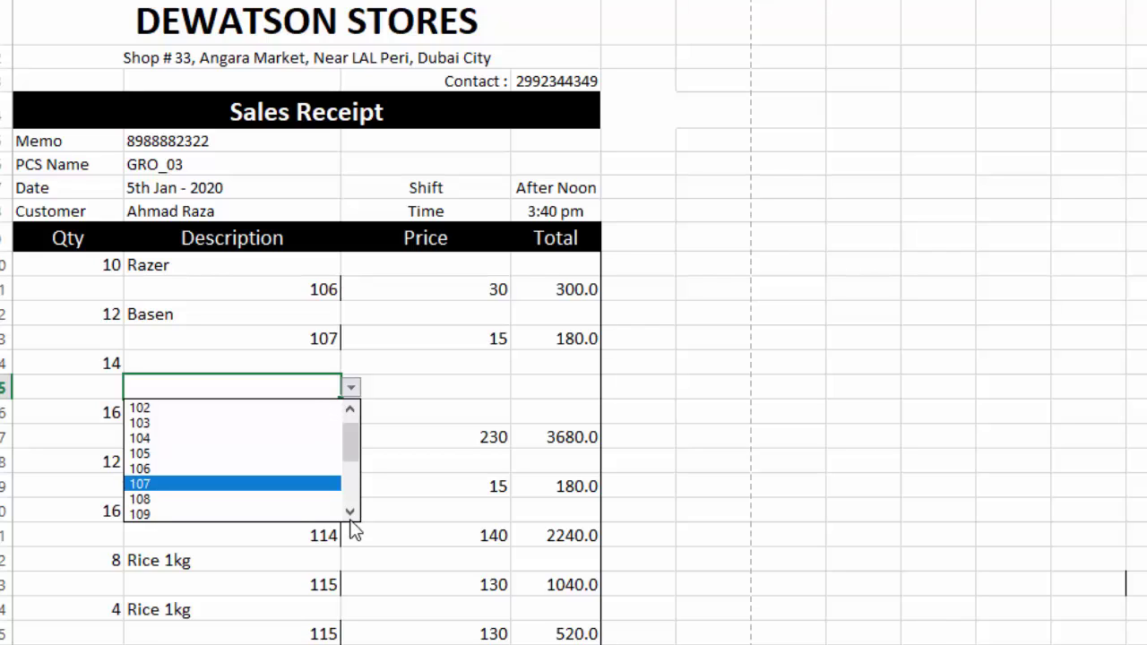
click(350, 511)
click(349, 512)
click(349, 512)
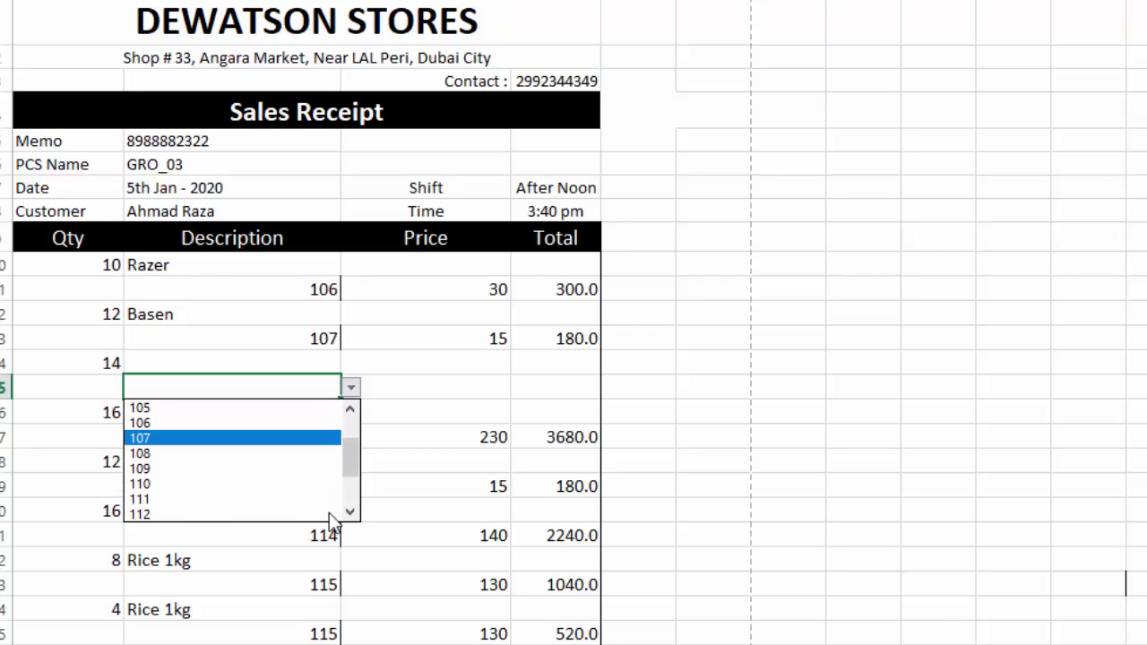
click(226, 499)
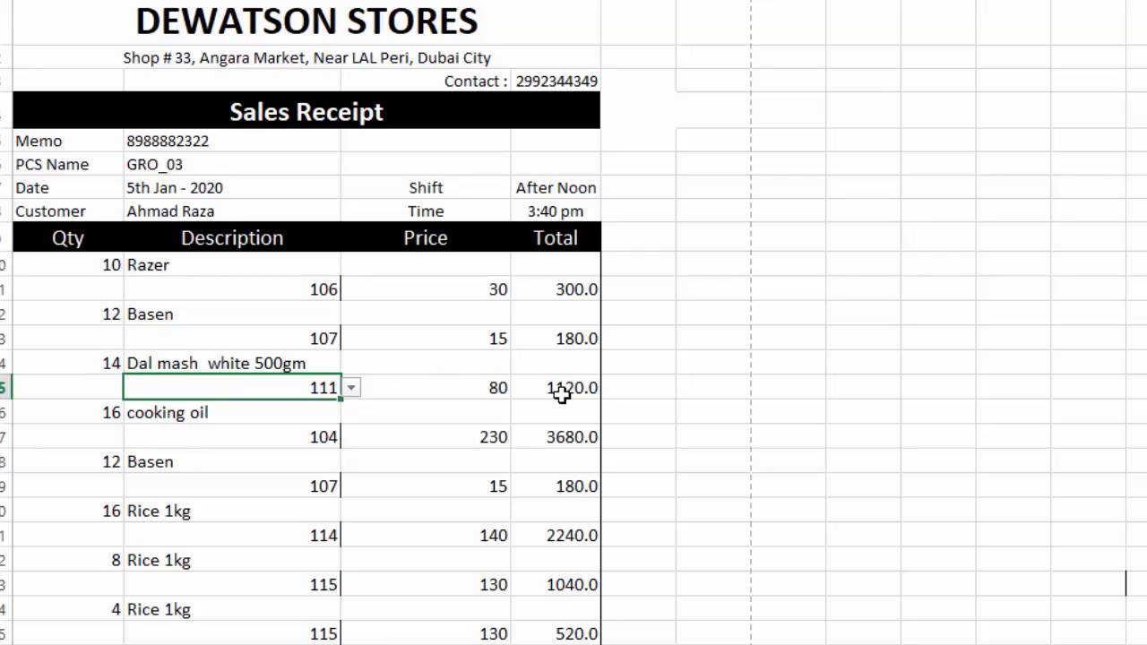
scroll(1126, 583, down, 12)
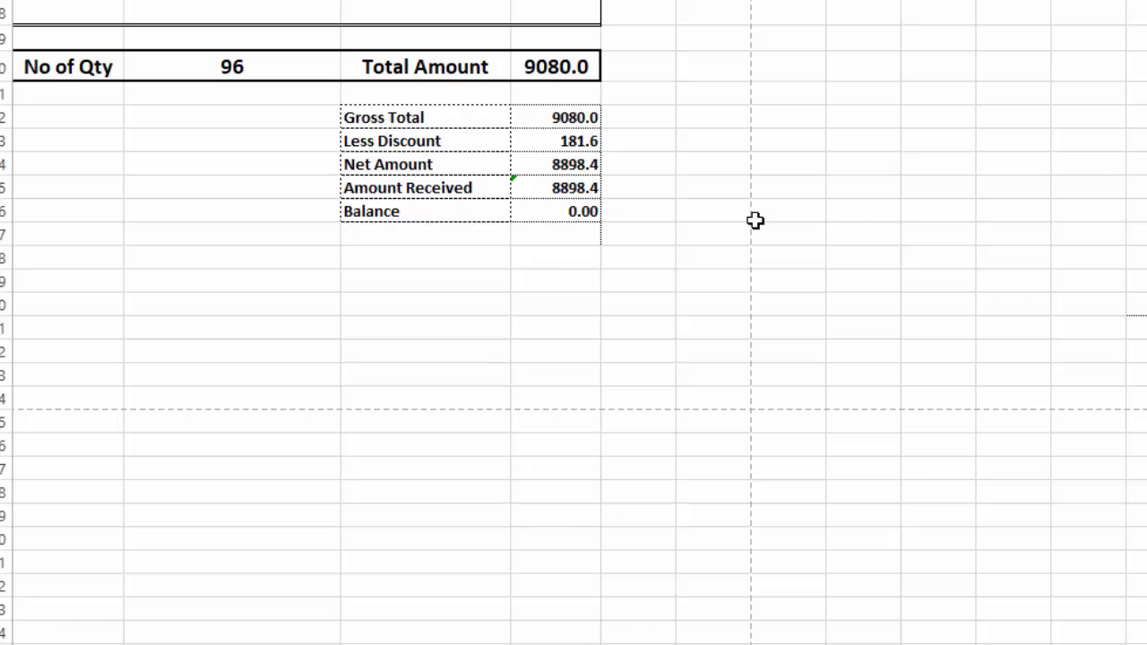
scroll(573, 323, up, 9)
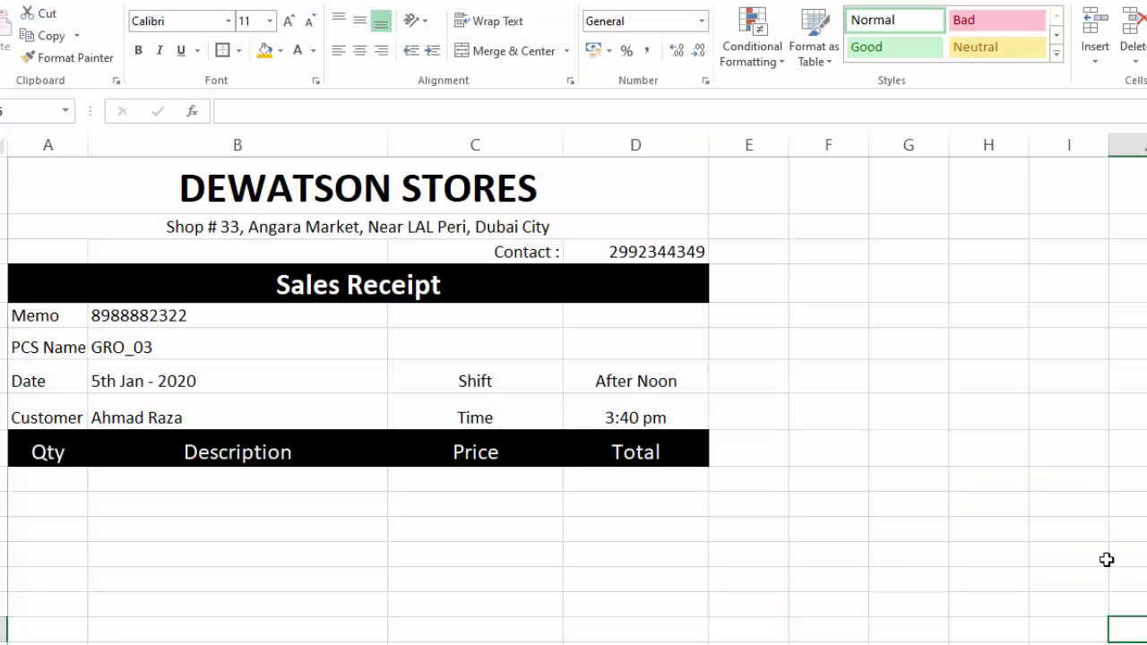
Add a List data validation to cell B11 of the blank sales receipt, using the item codes in Data!$A$3:$A$19 as the source.
click(296, 482)
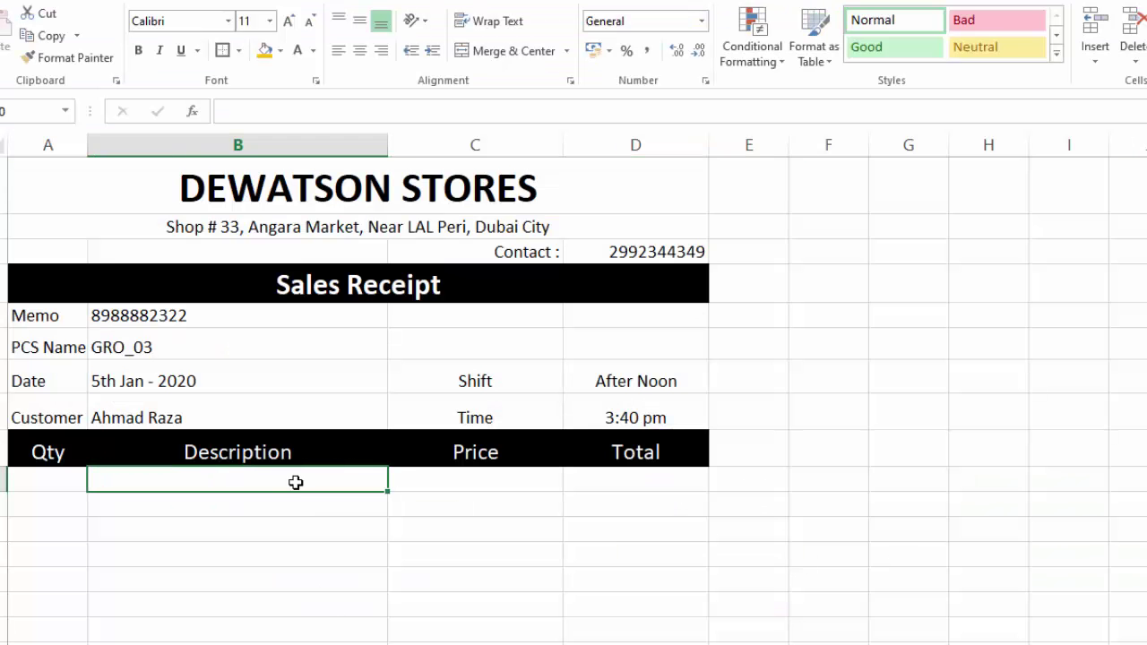
click(311, 503)
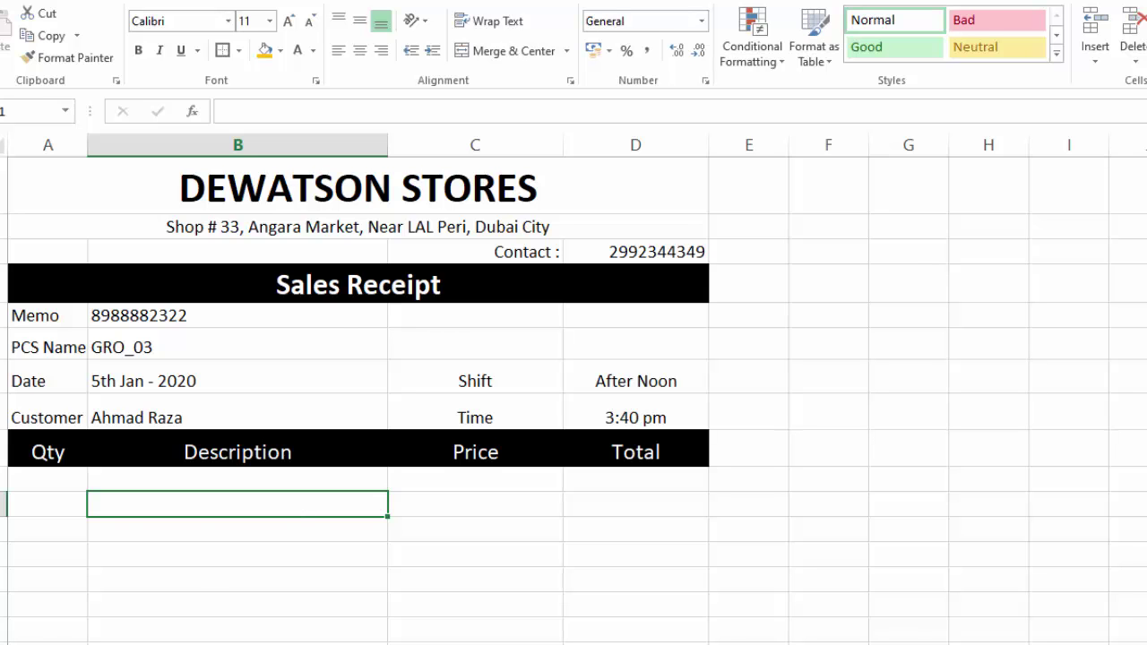
key(ctrl+Page_Down)
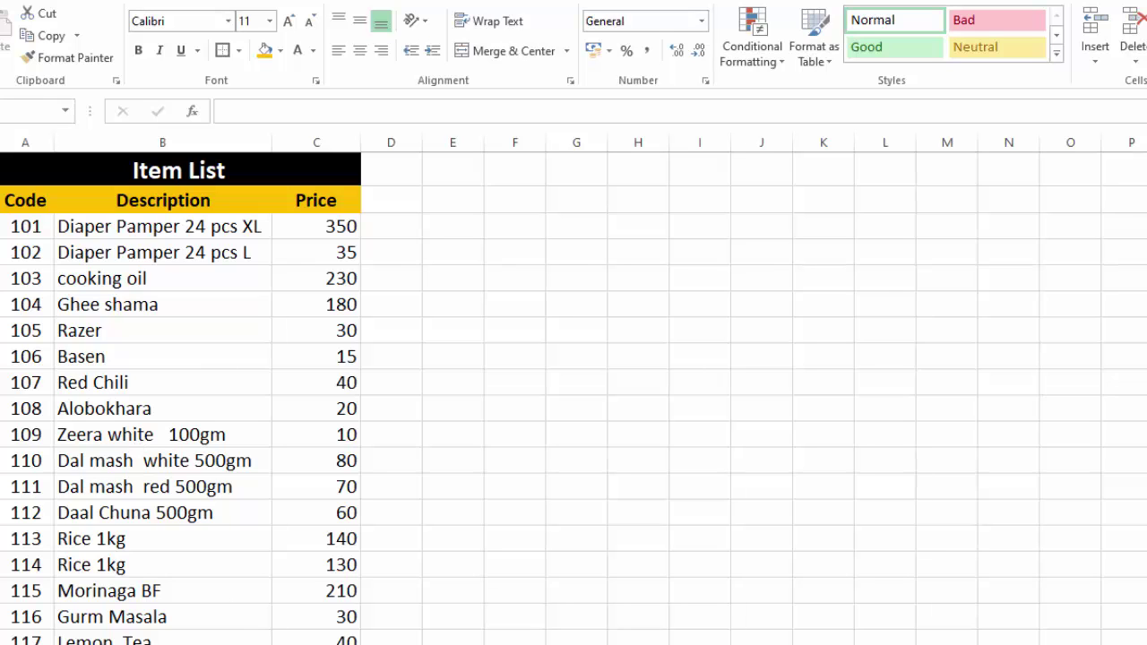
key(ctrl+Page_Up)
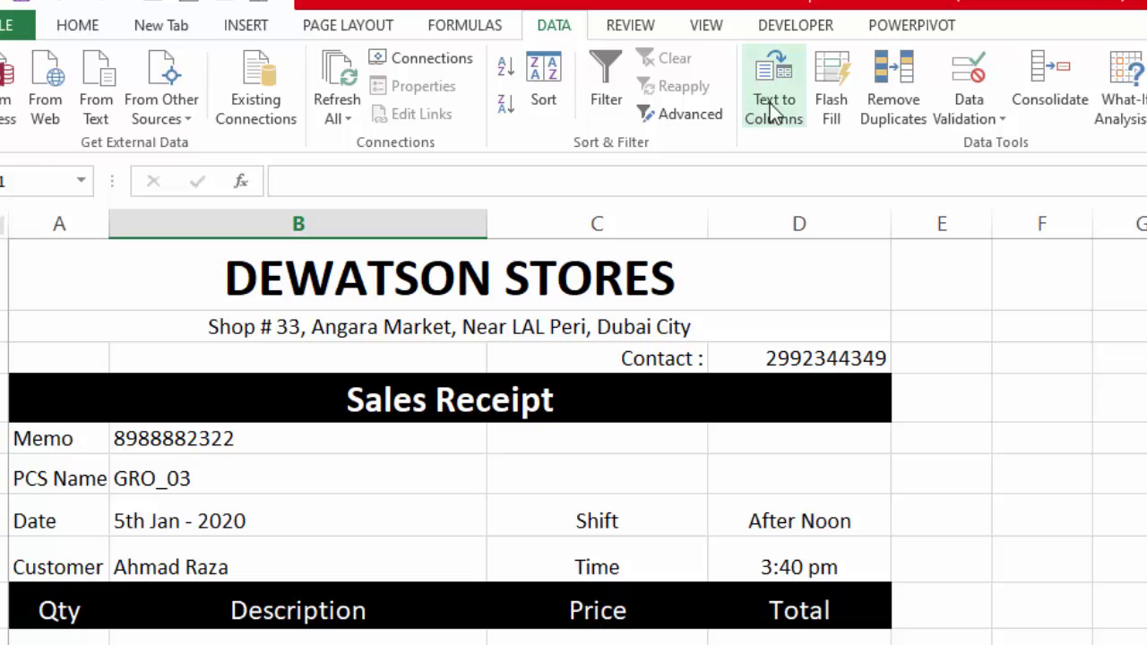
click(957, 120)
click(972, 147)
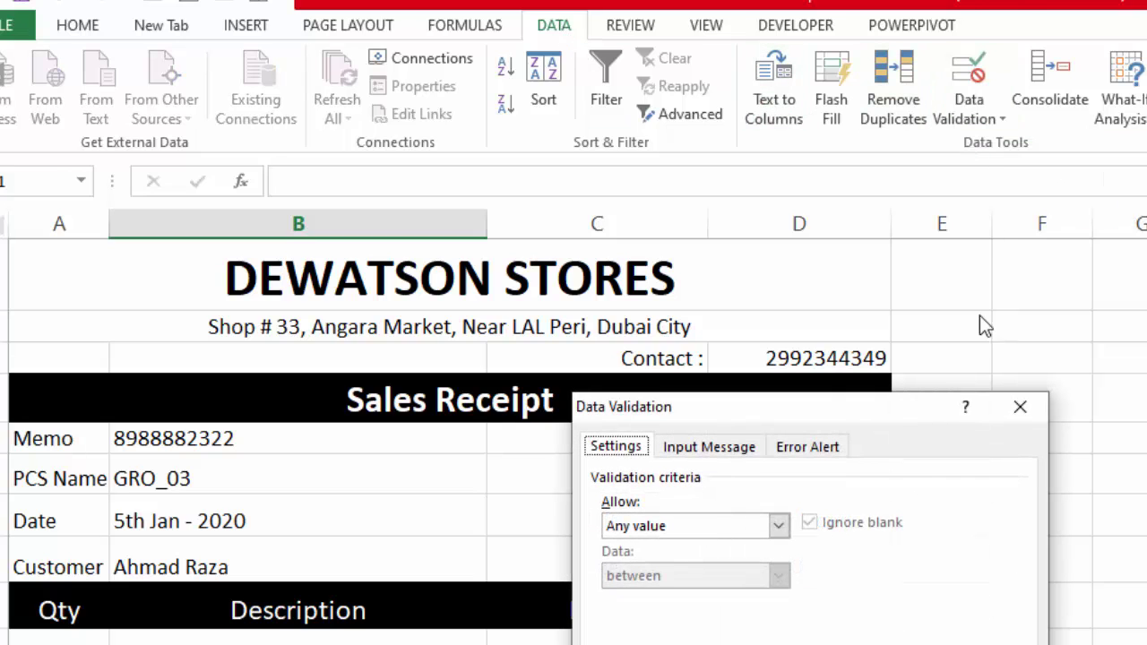
click(778, 527)
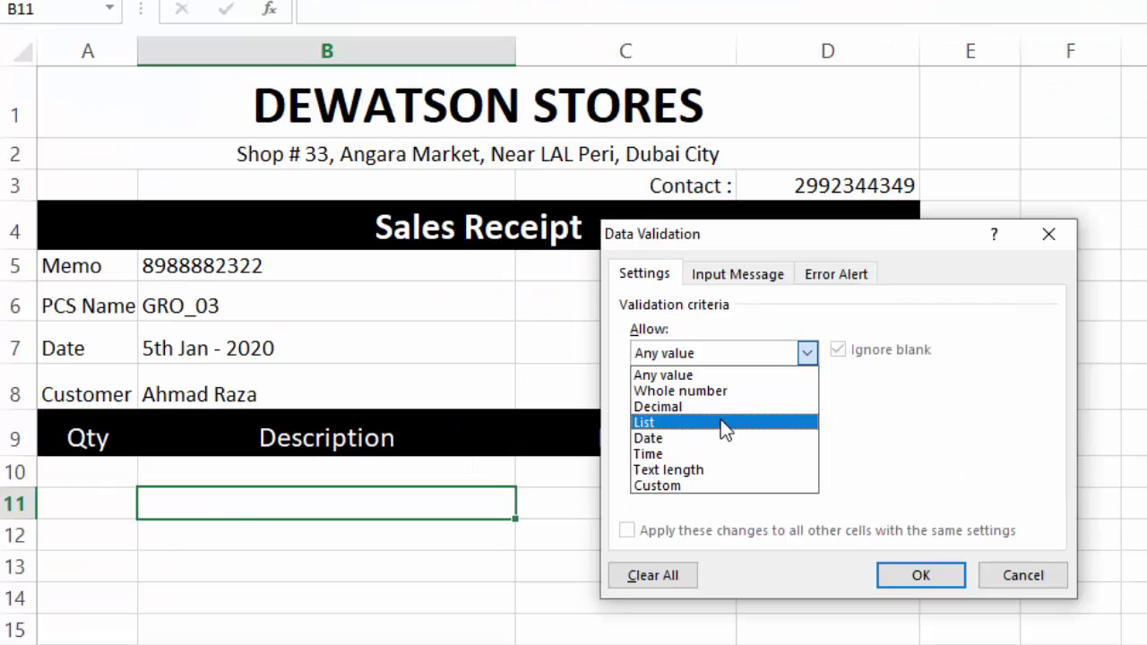
click(722, 424)
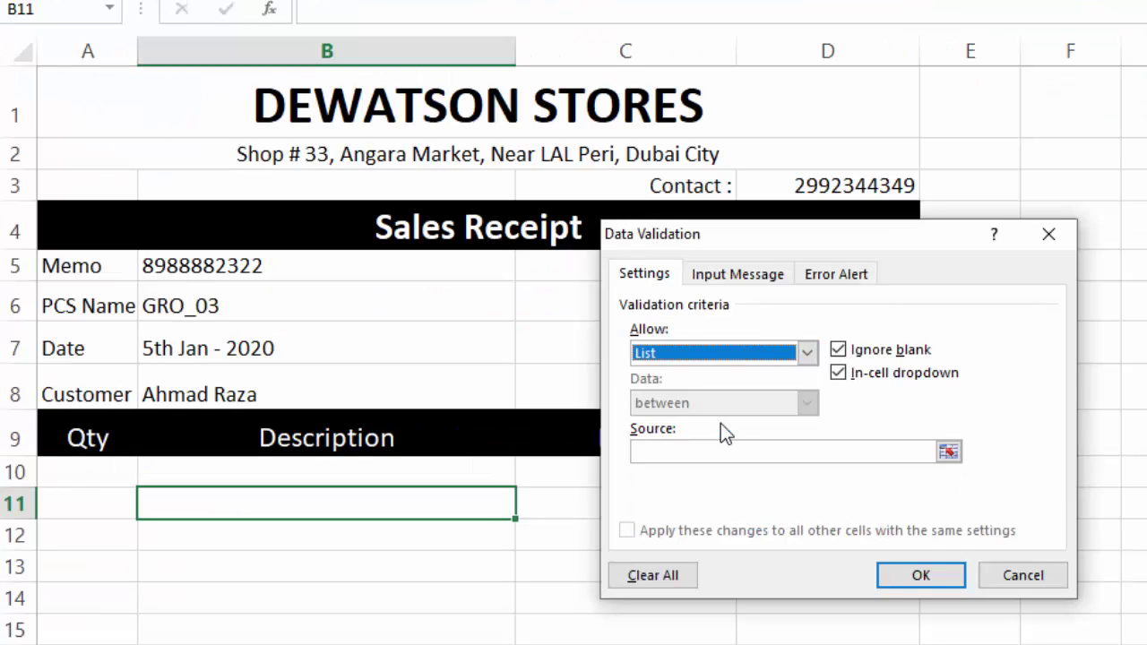
click(198, 643)
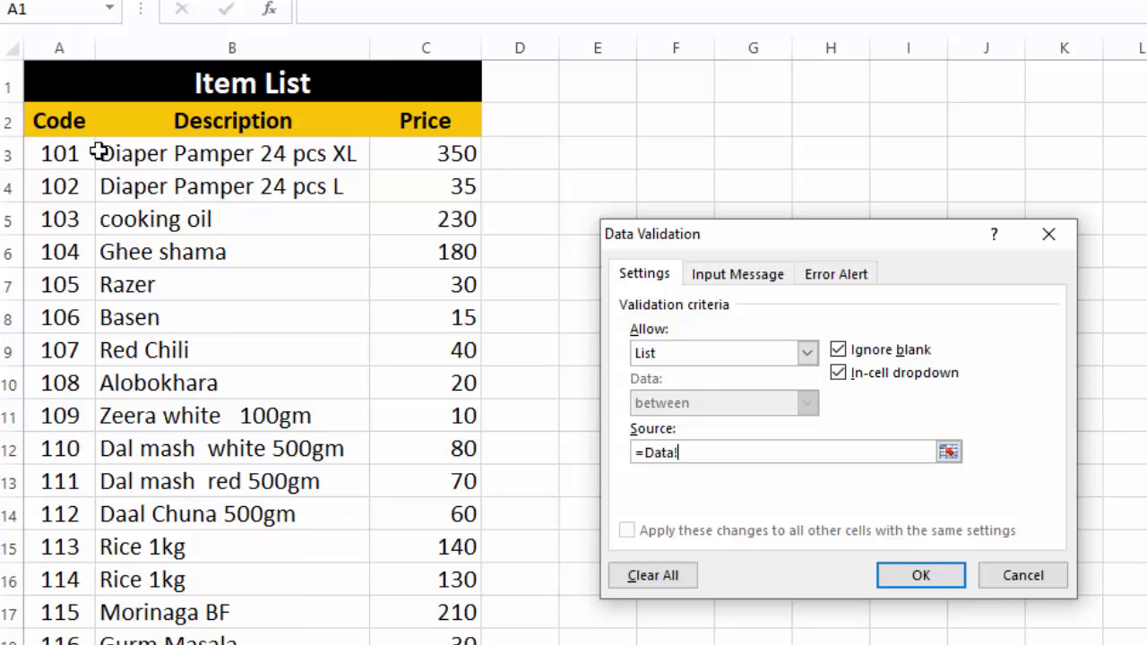
click(66, 154)
drag(66, 154, 87, 644)
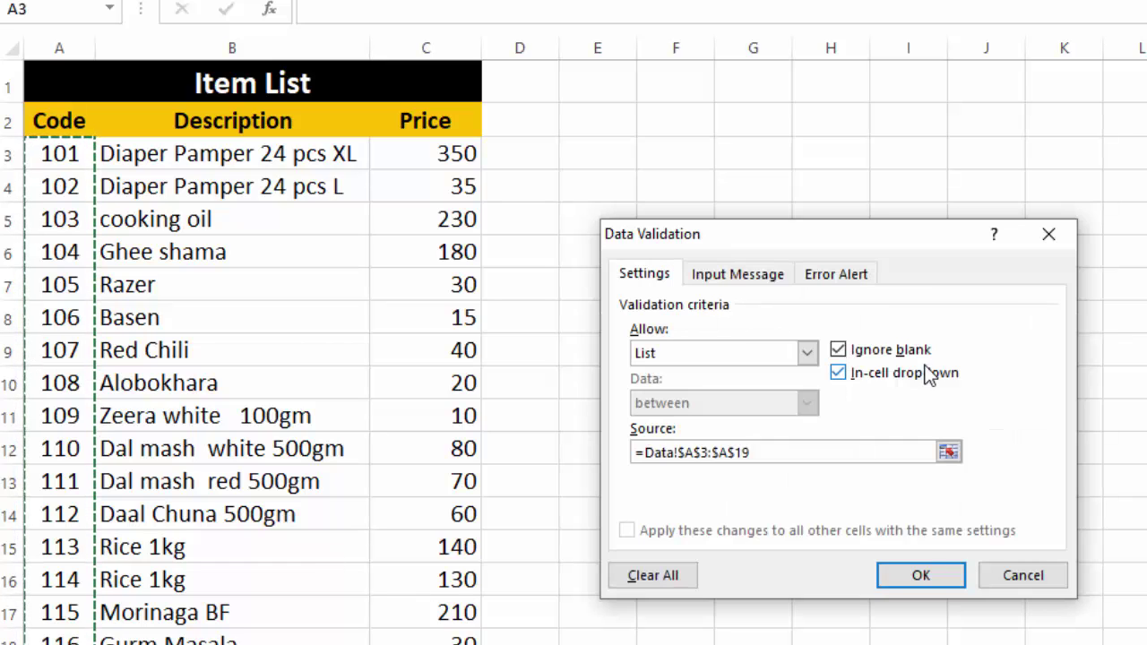
click(921, 577)
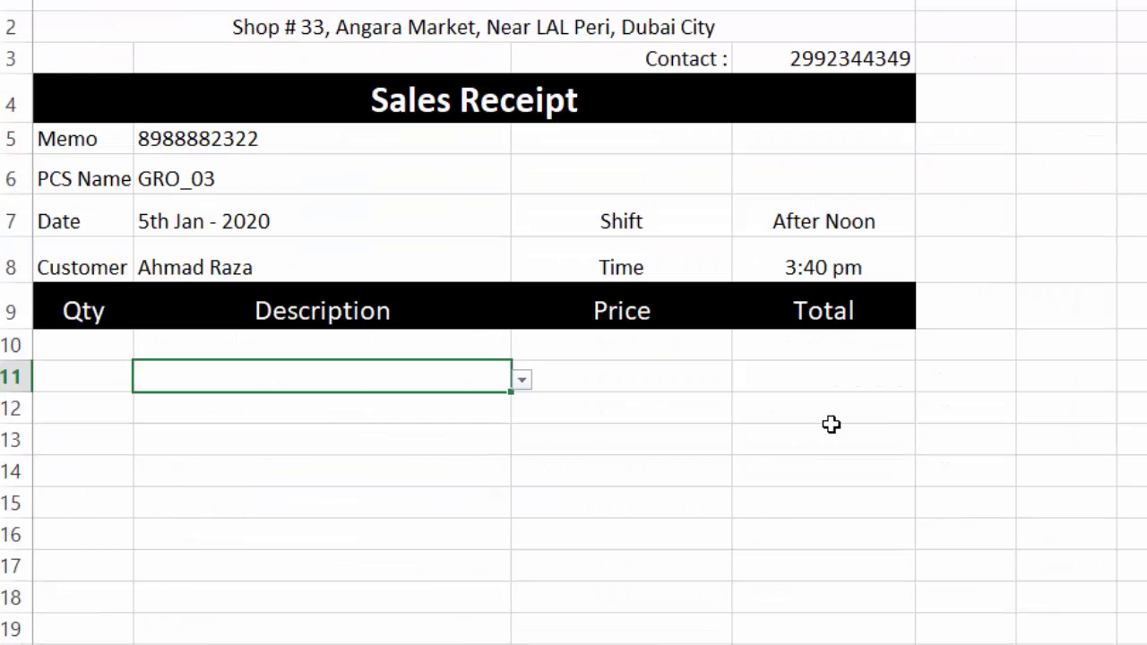
Check the item code dropdown in cell B11 and compare it with the description cell B10 above.
click(520, 384)
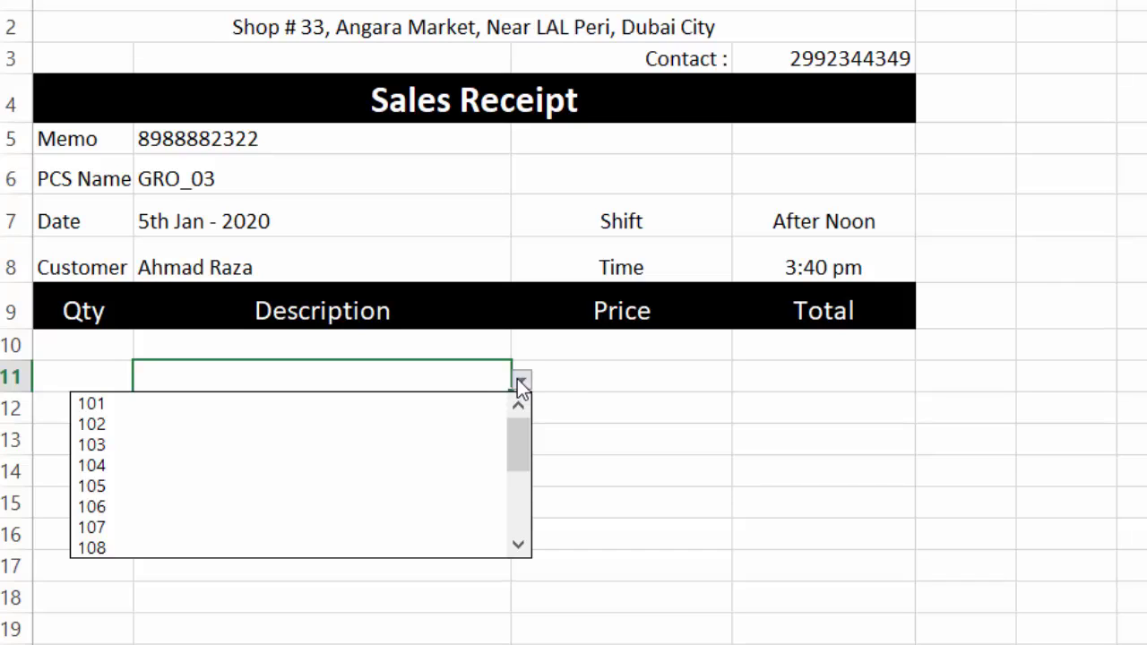
click(520, 384)
click(773, 449)
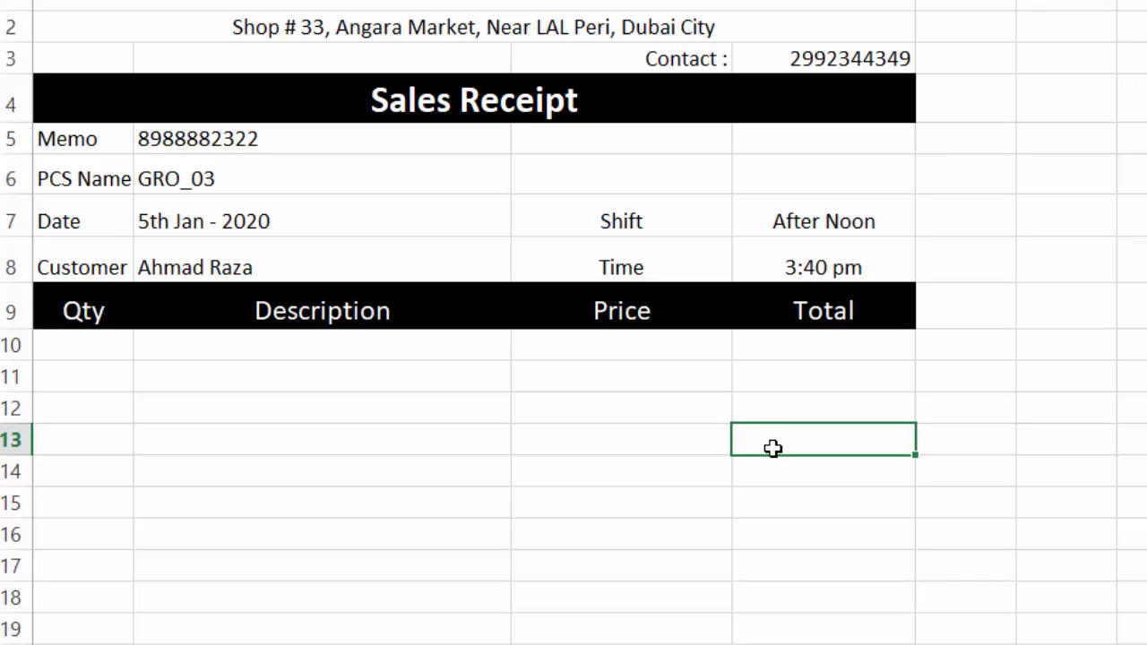
click(485, 376)
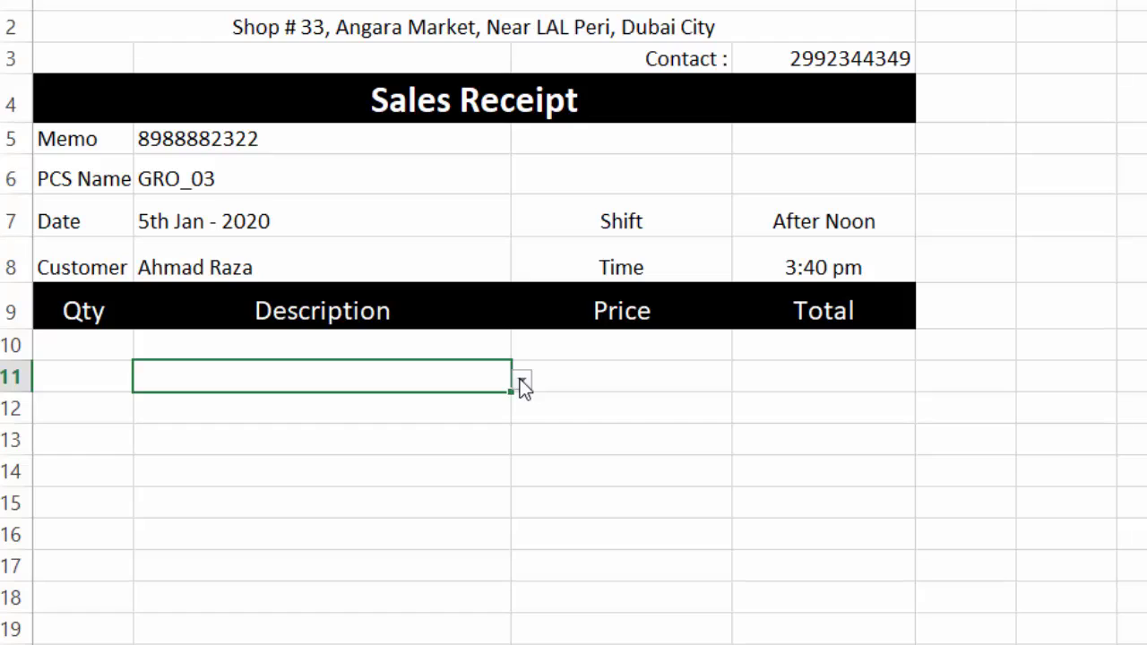
click(523, 384)
click(520, 381)
click(594, 440)
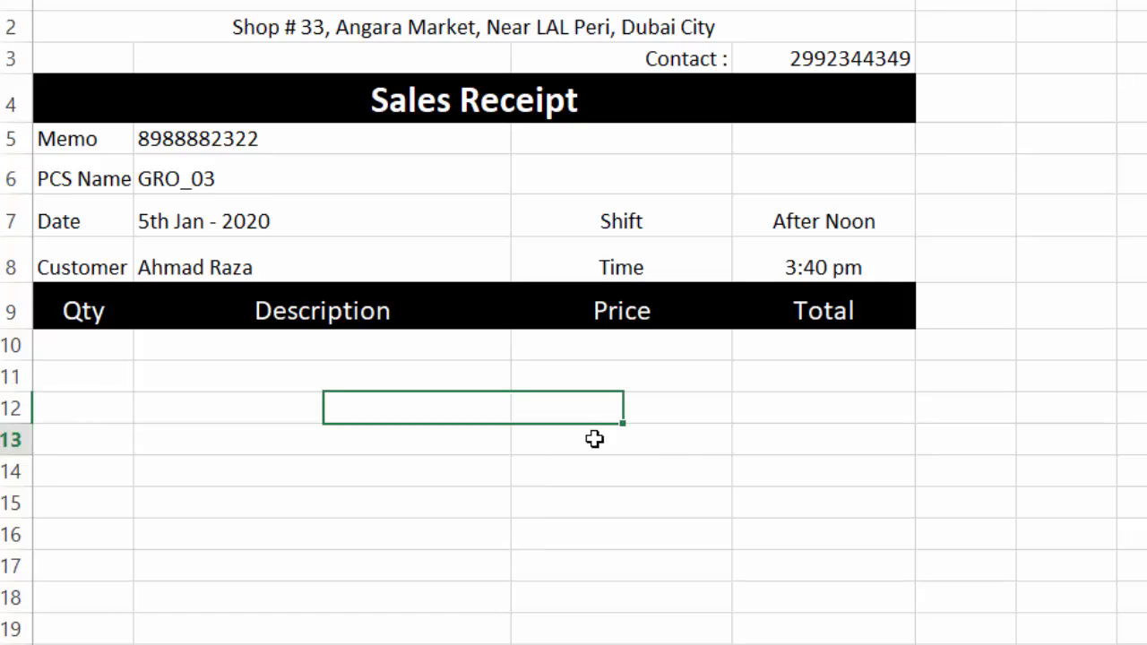
click(384, 350)
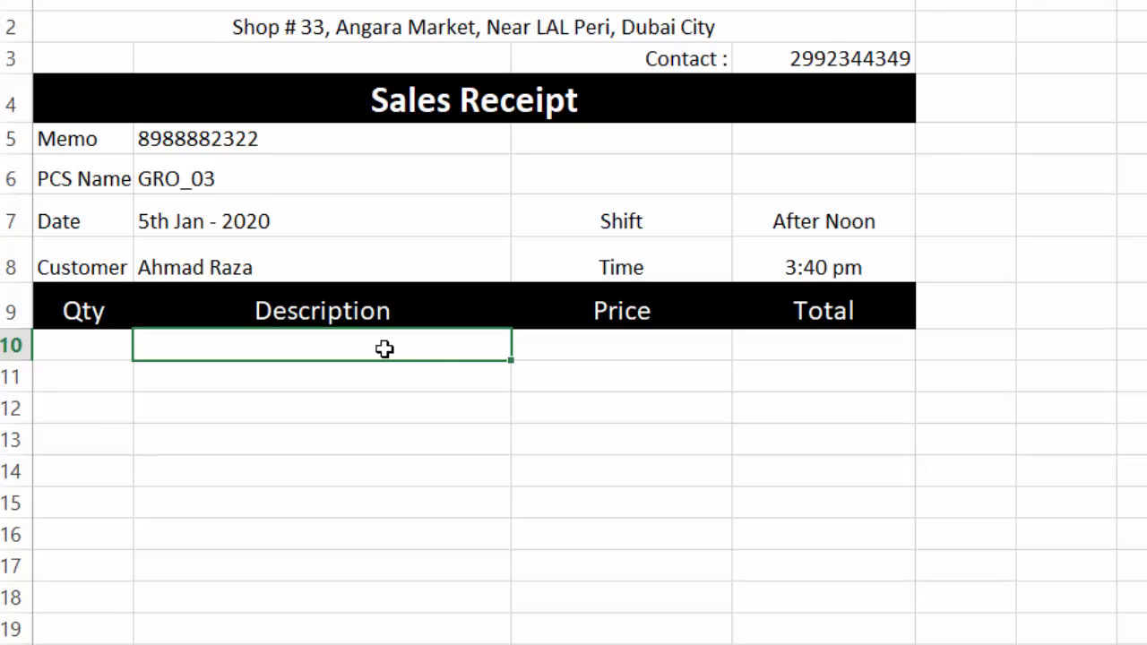
click(445, 380)
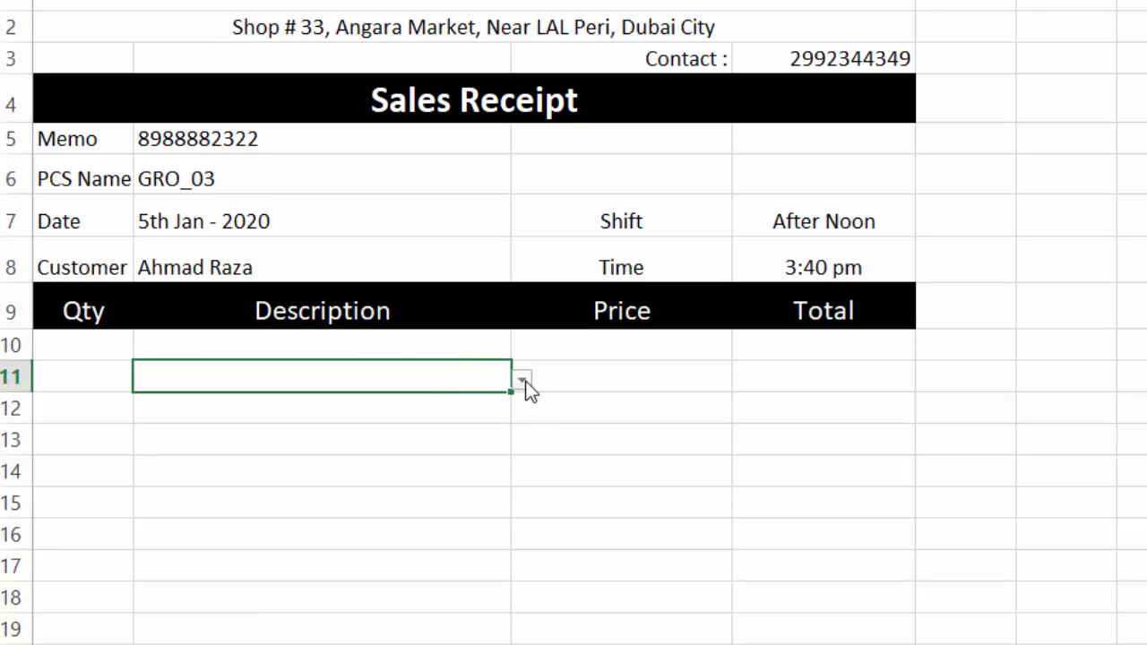
click(523, 383)
click(523, 383)
click(450, 345)
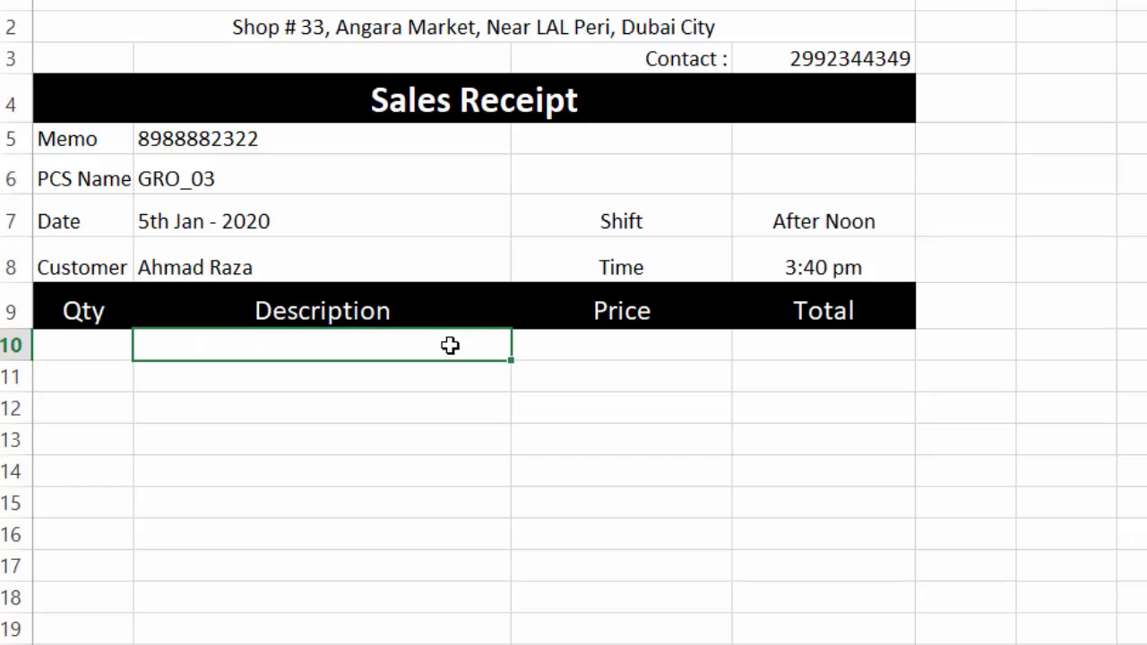
Start an INDEX formula in description cell B10 with the absolute item list range Data!$A$3:$C$19 as the array.
click(456, 378)
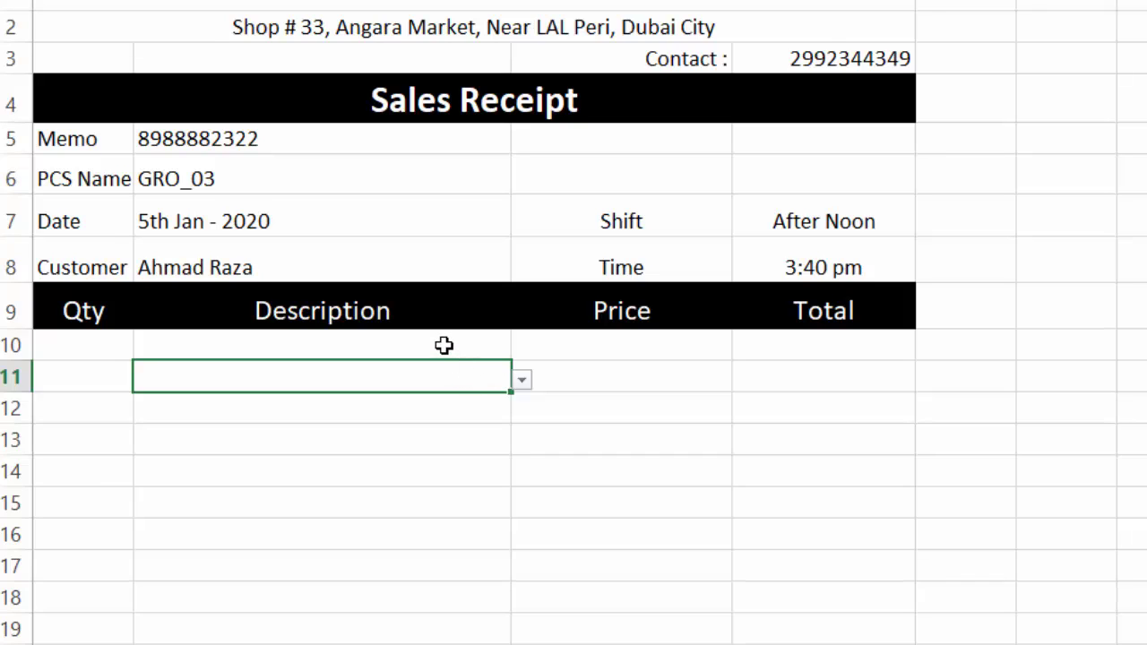
click(445, 346)
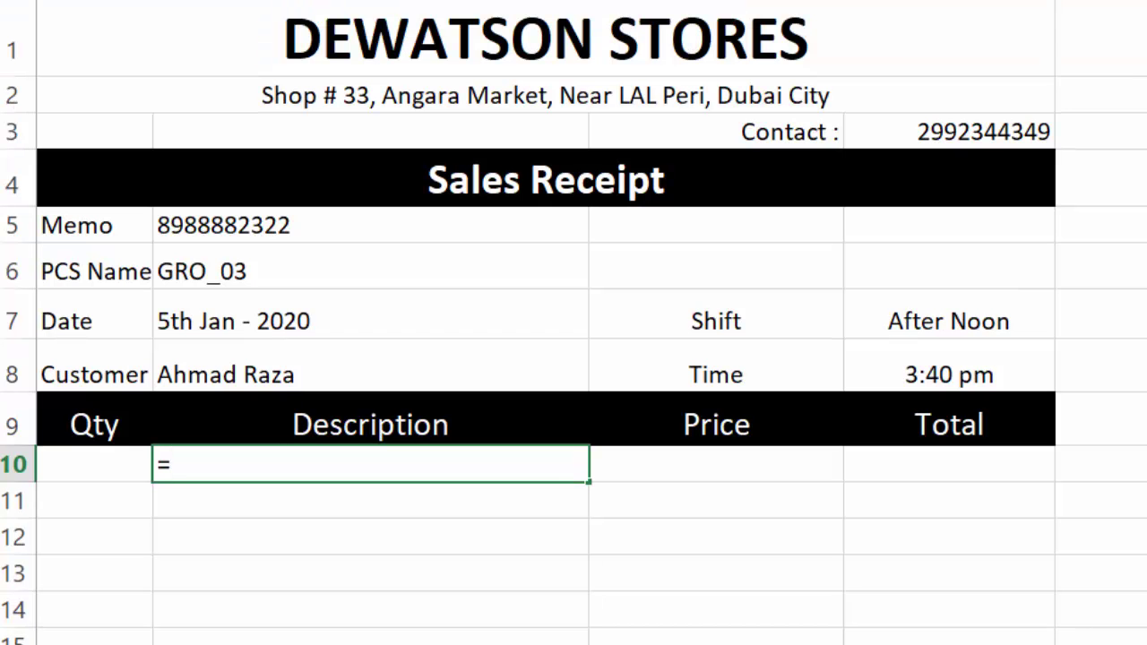
text(N)
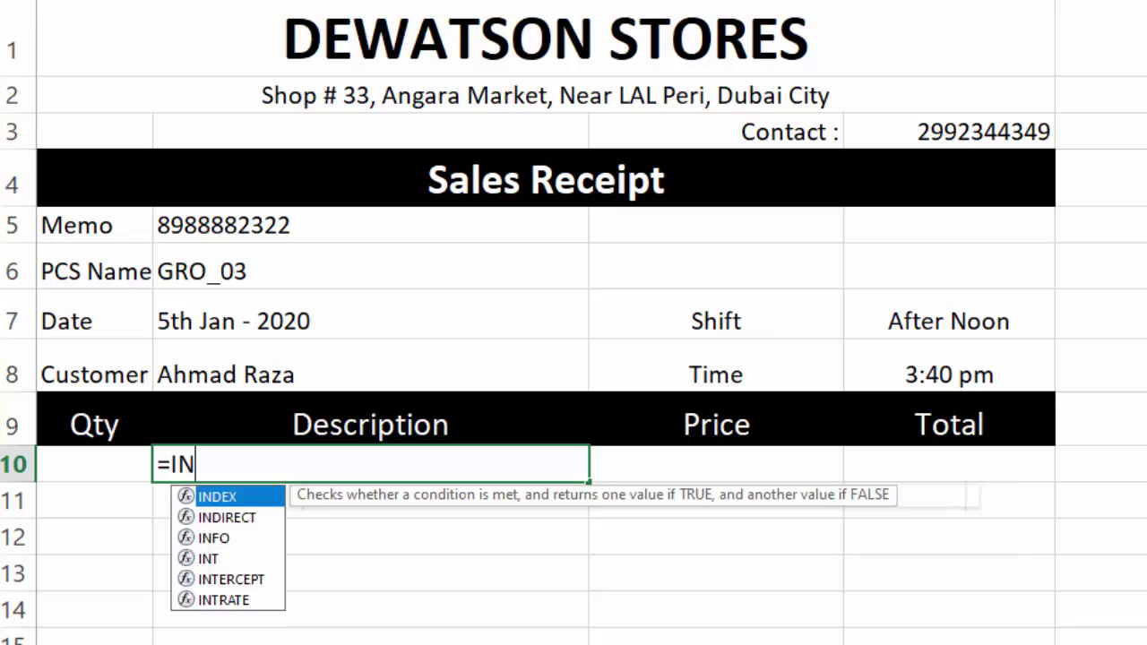
text(DEX()
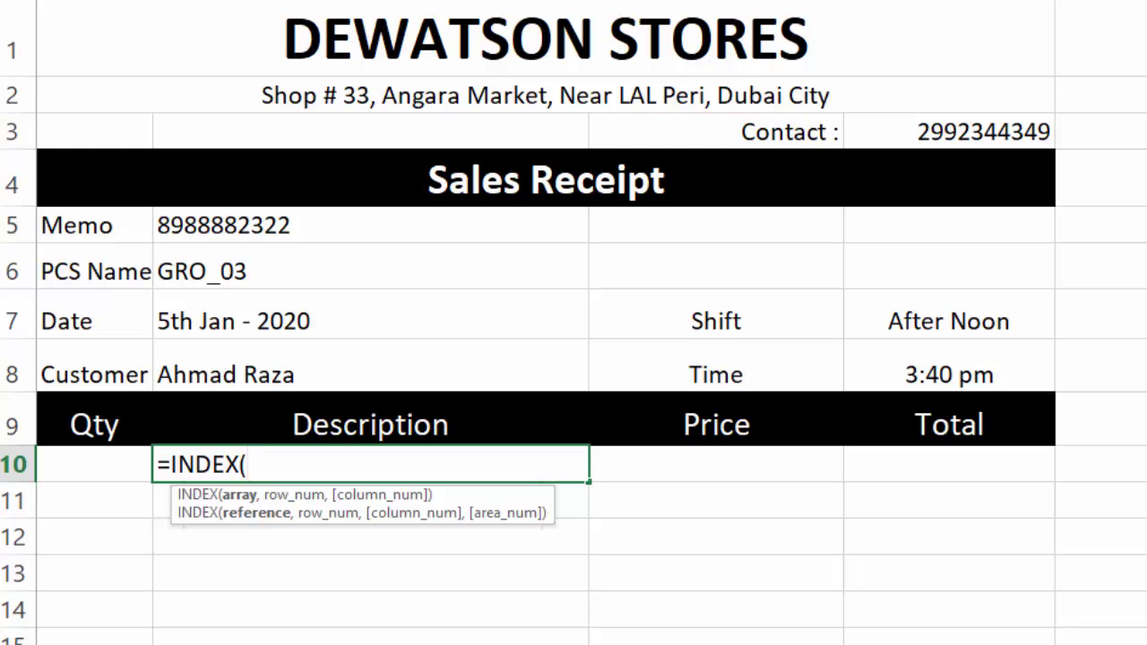
key(ctrl+Page_Down)
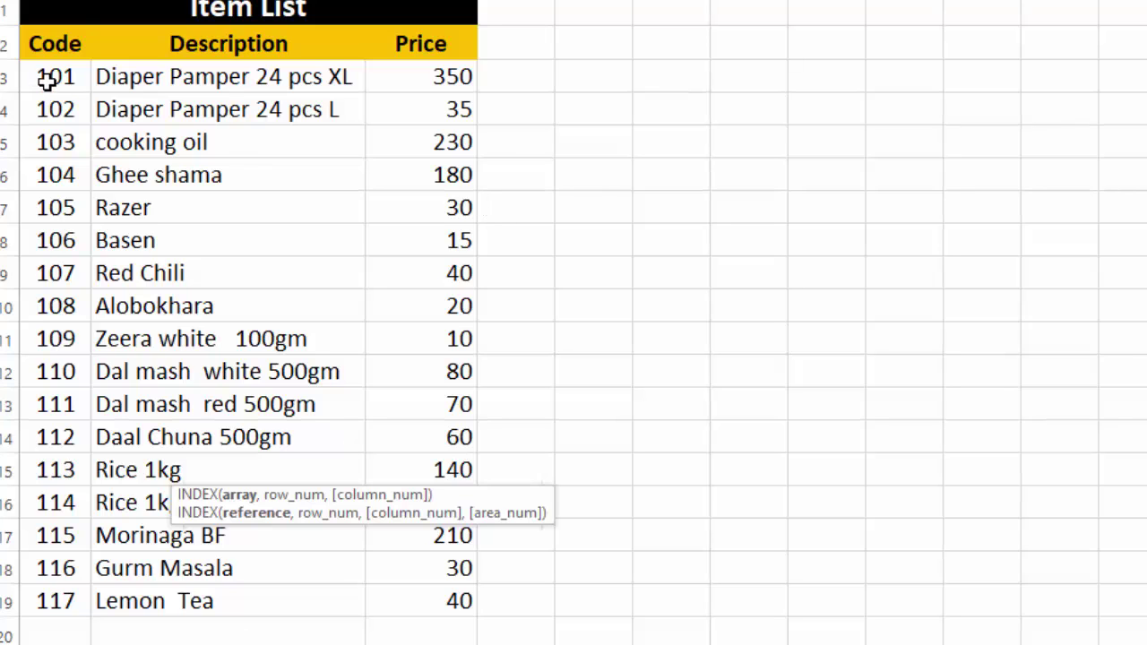
drag(46, 81, 435, 591)
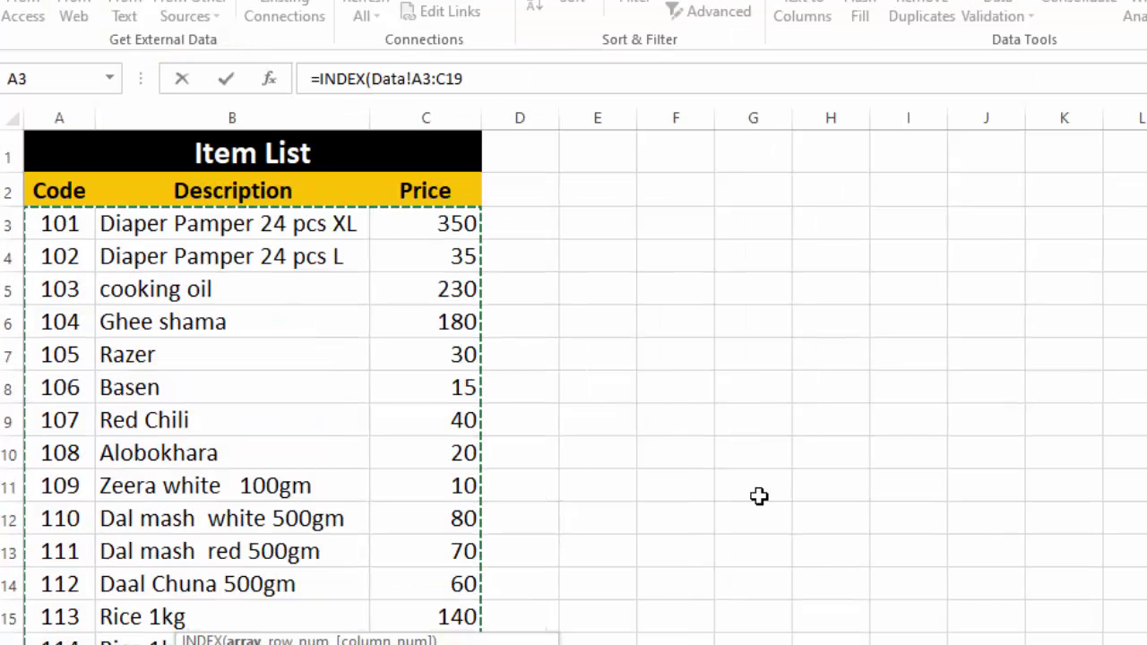
key(F4)
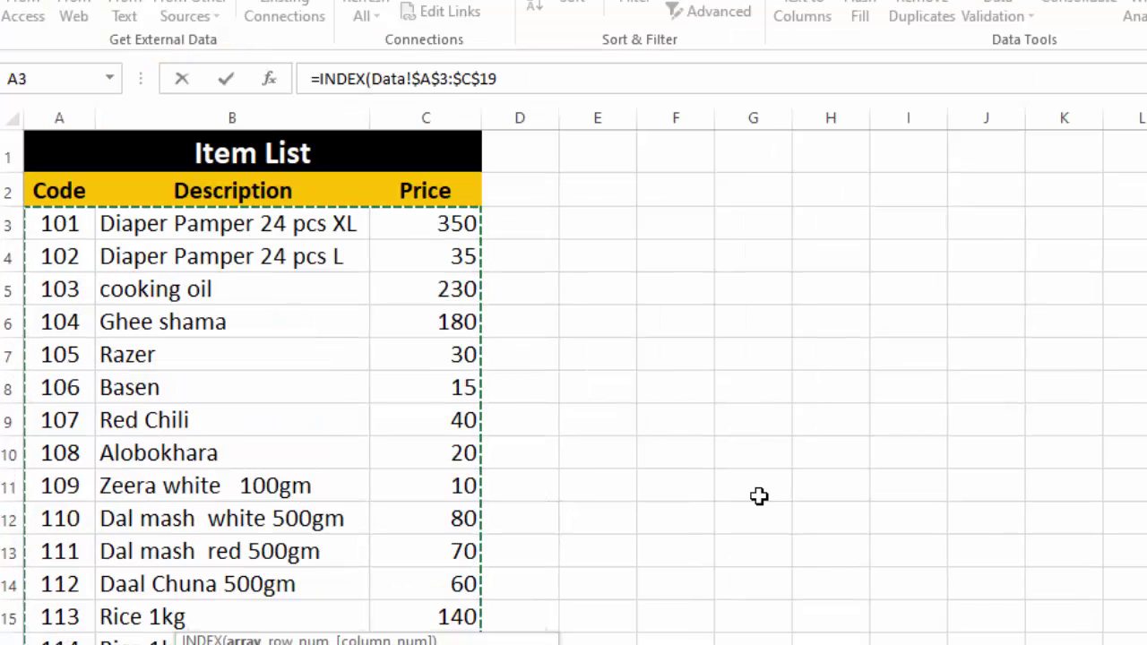
text(,)
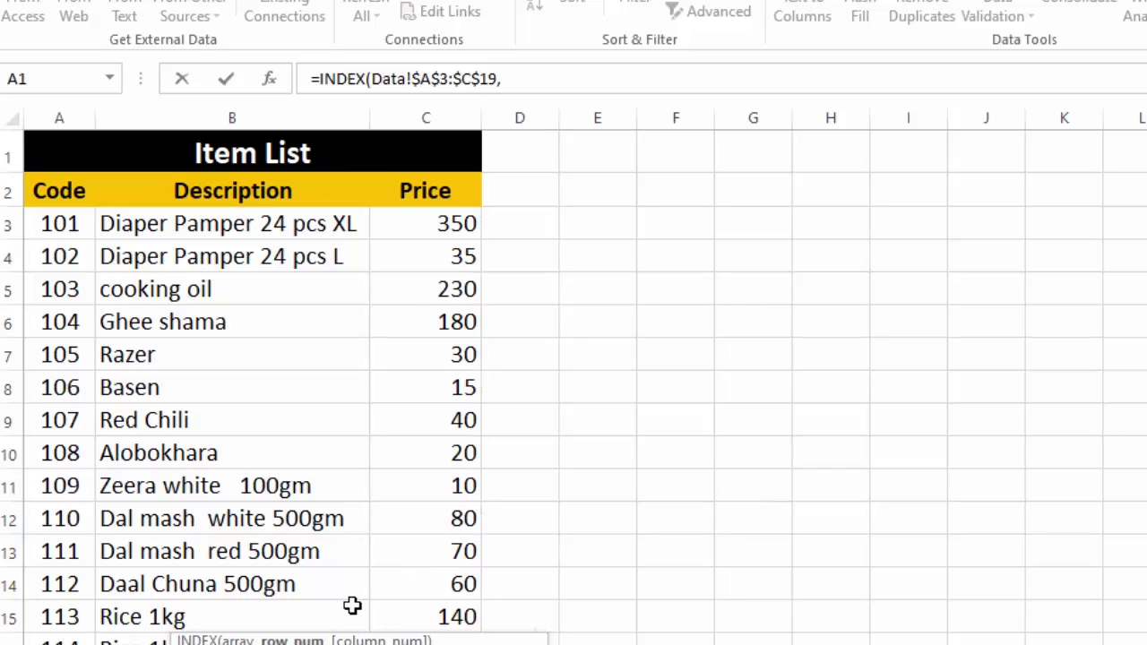
drag(331, 640, 686, 207)
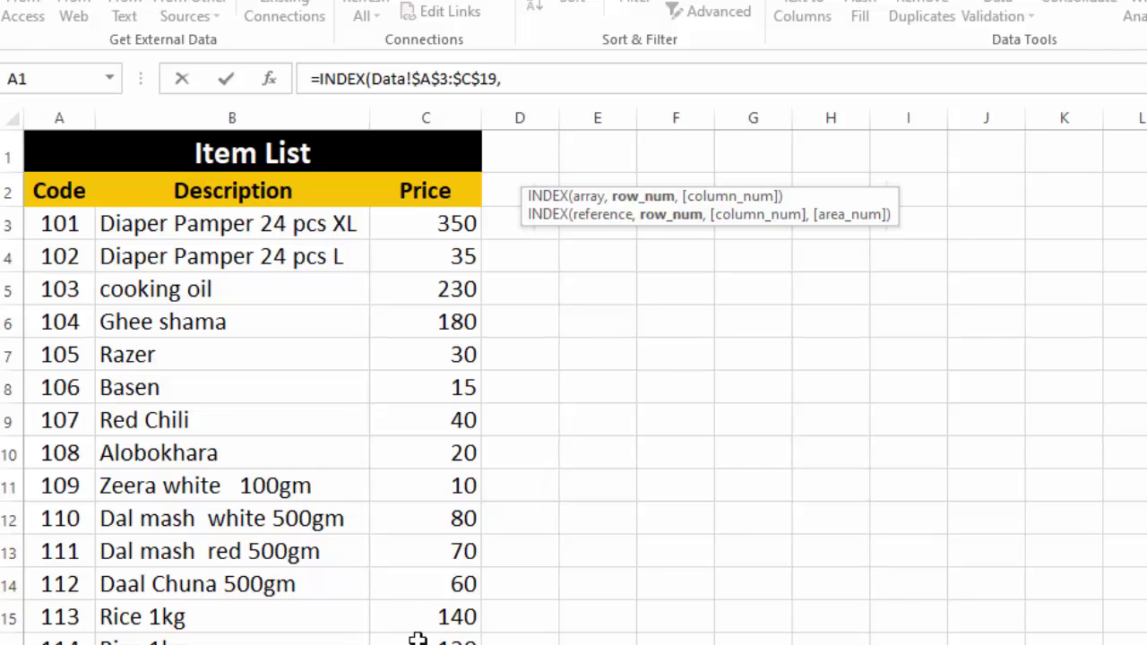
Add a MATCH function as the row number in the B10 formula, with Sheet4!B11 as its lookup value.
key(ctrl+Page_Up)
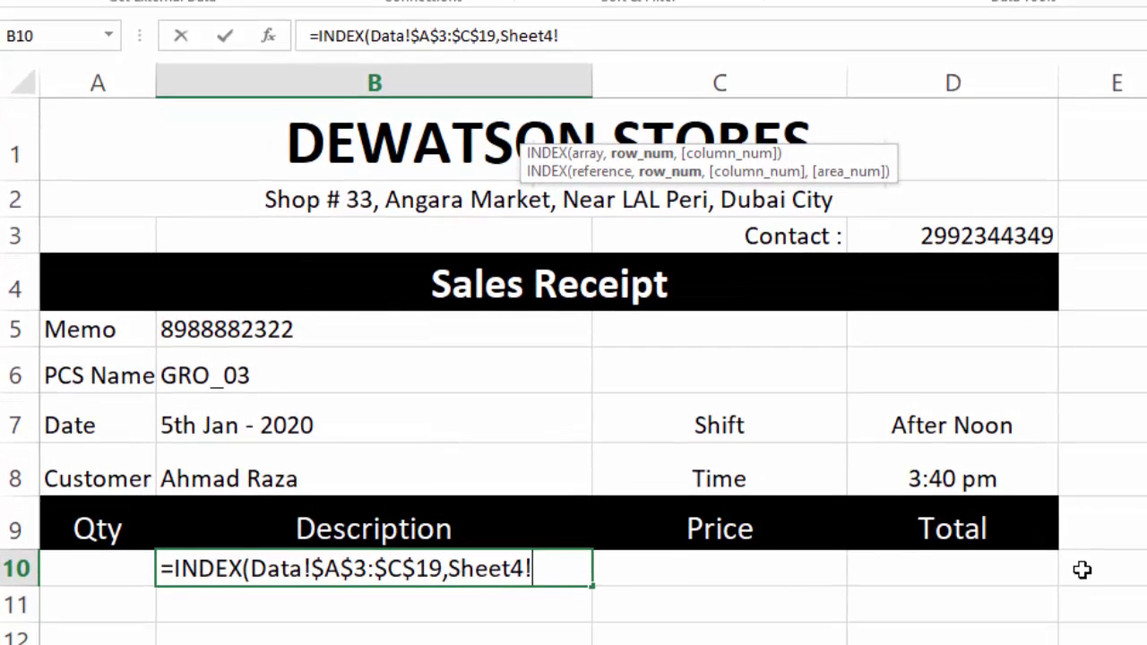
key(BackSpace)
key(BackSpace)
key(BackSpace)
key(BackSpace)
key(BackSpace)
key(BackSpace)
key(BackSpace)
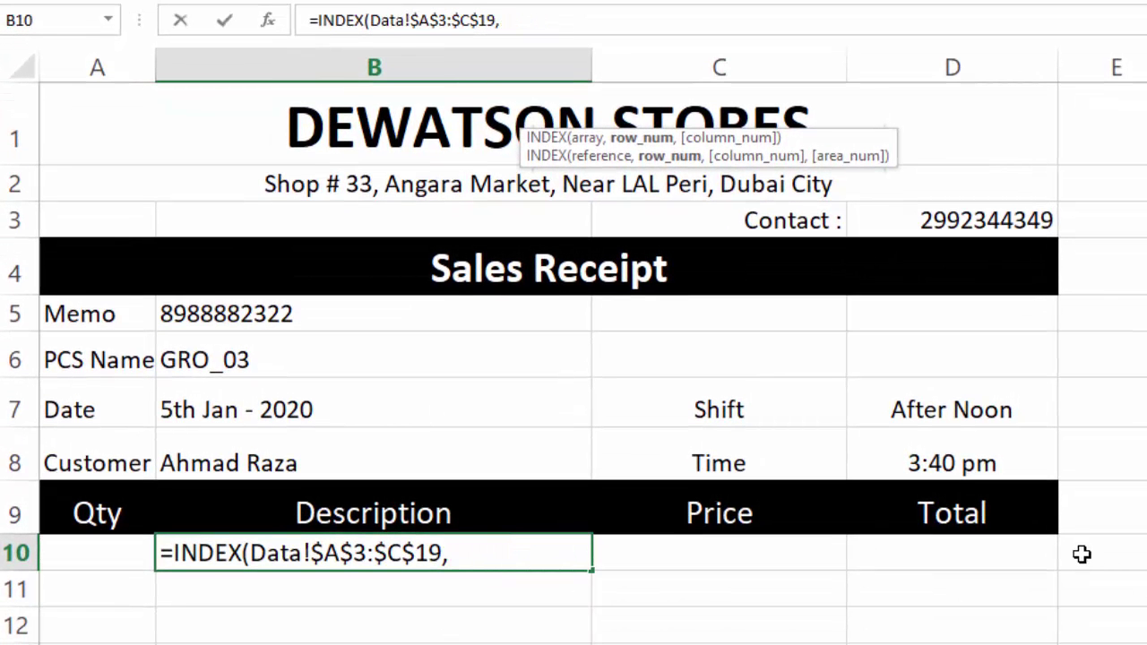
text(M)
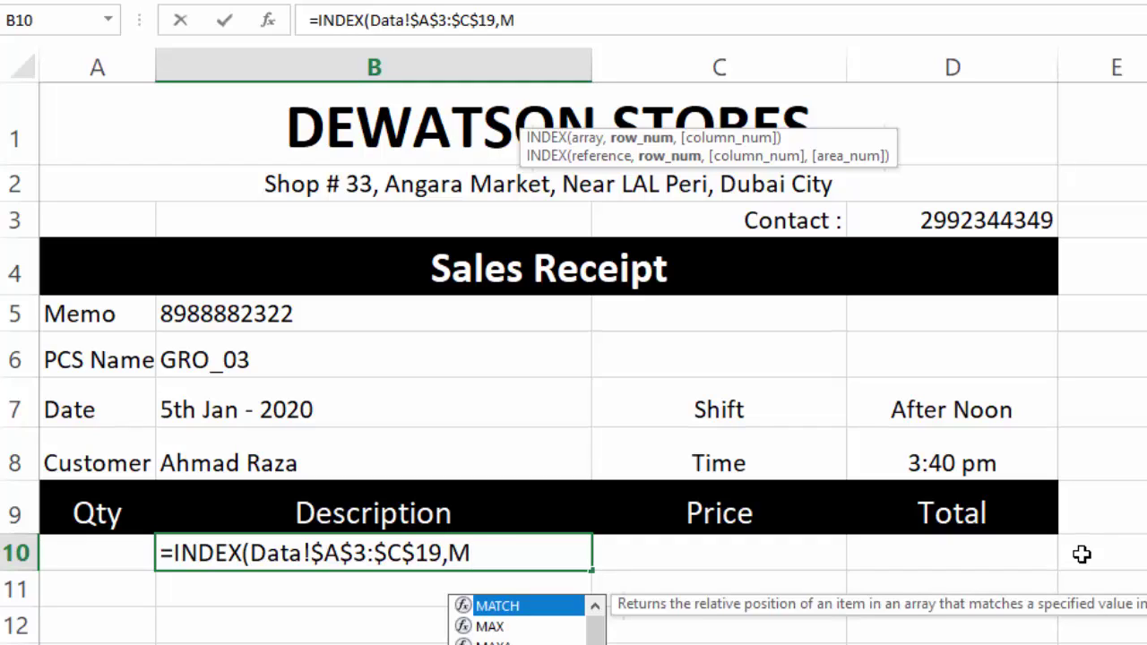
text(ATCH)
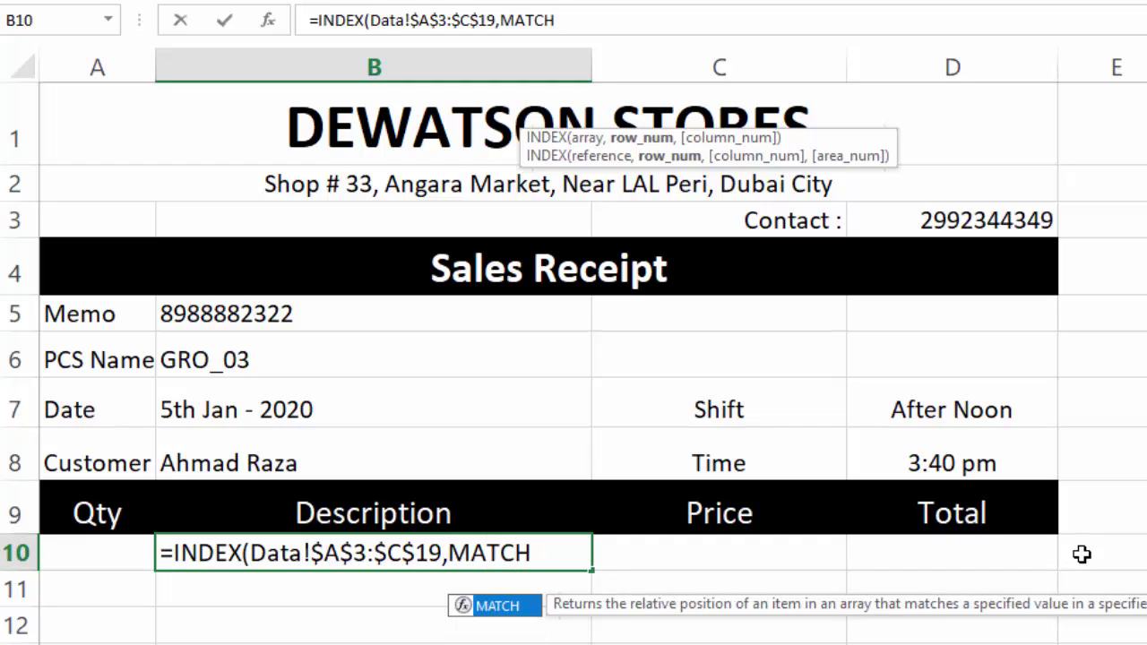
text(()
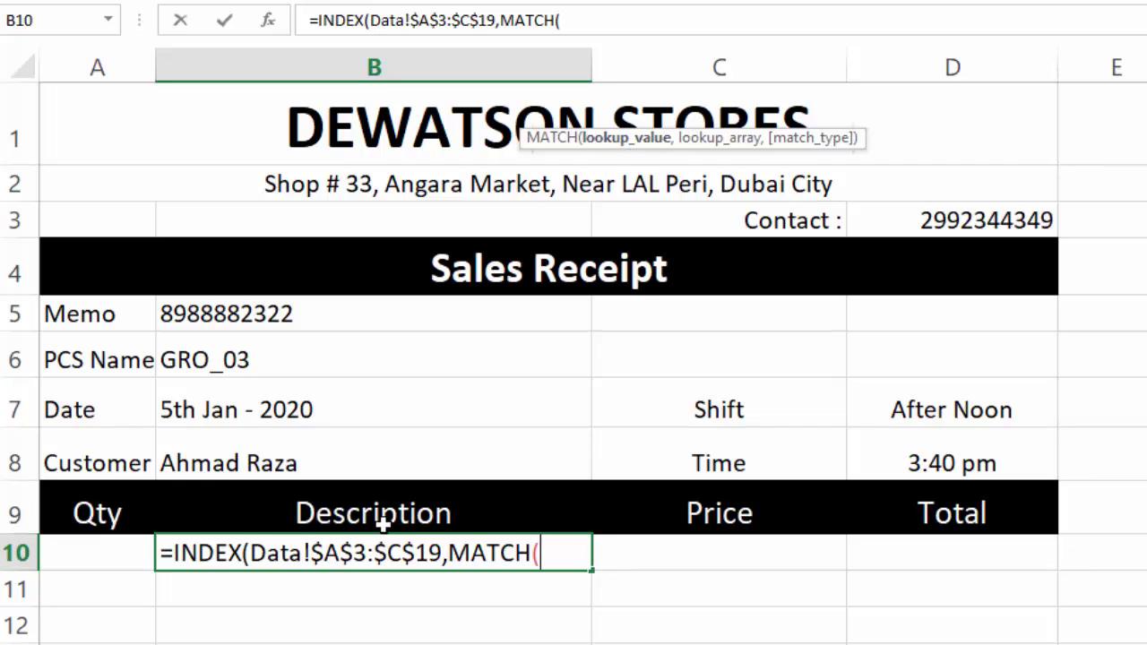
click(412, 589)
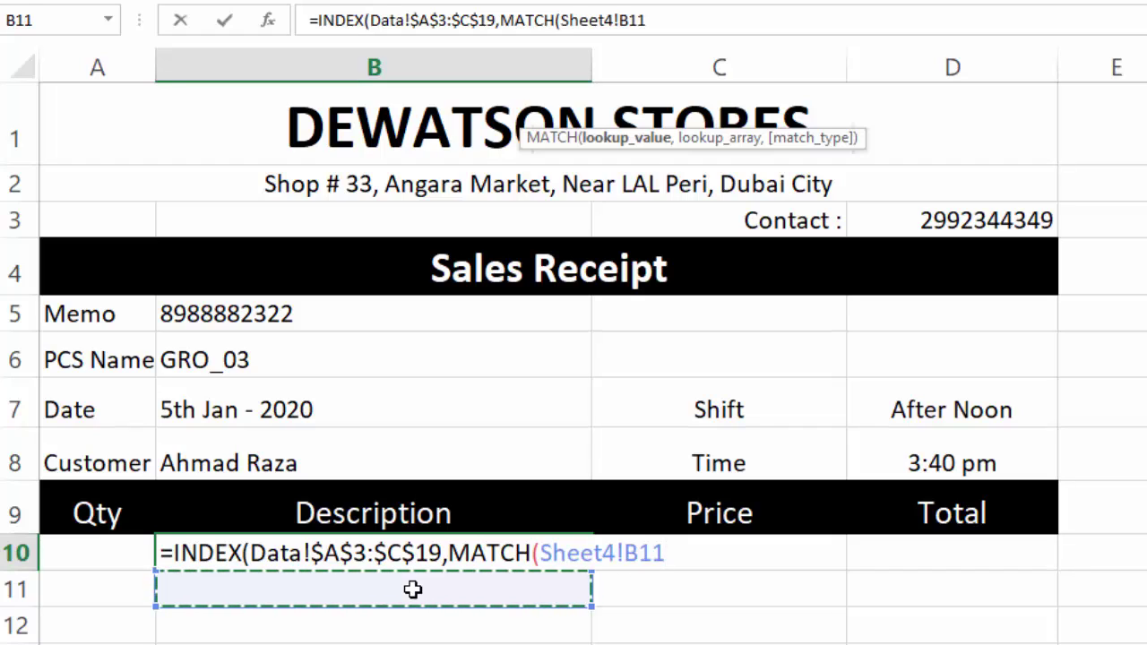
text(,)
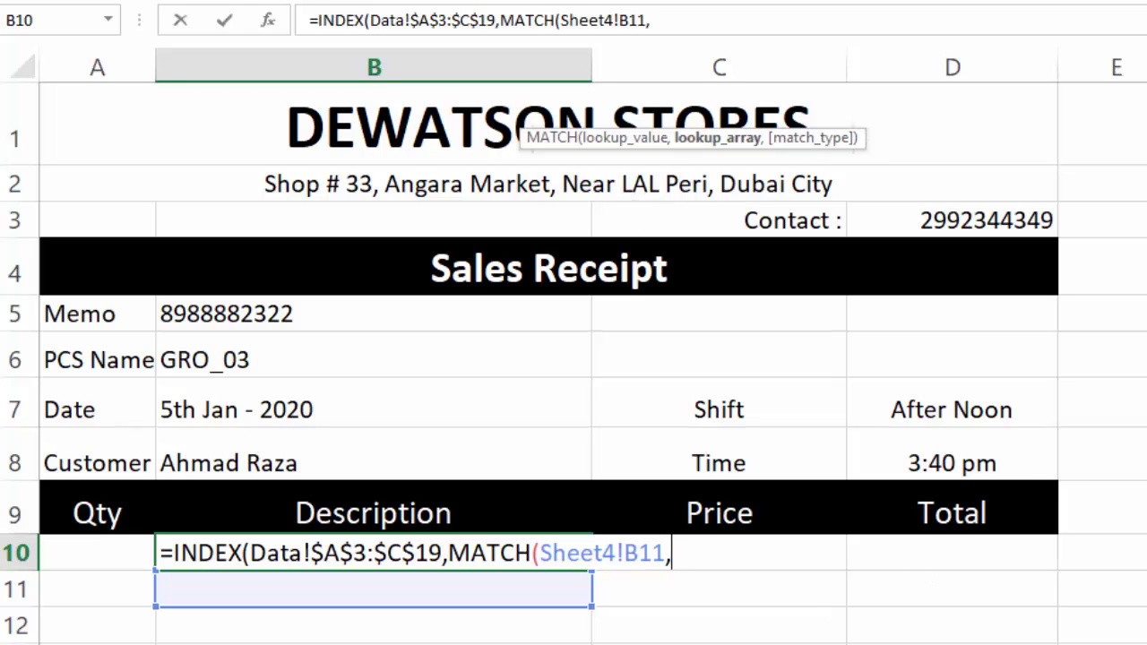
Set the MATCH lookup array to the absolute code range Data!$A$3:$A$19 with match type 0 (exact match).
click(206, 643)
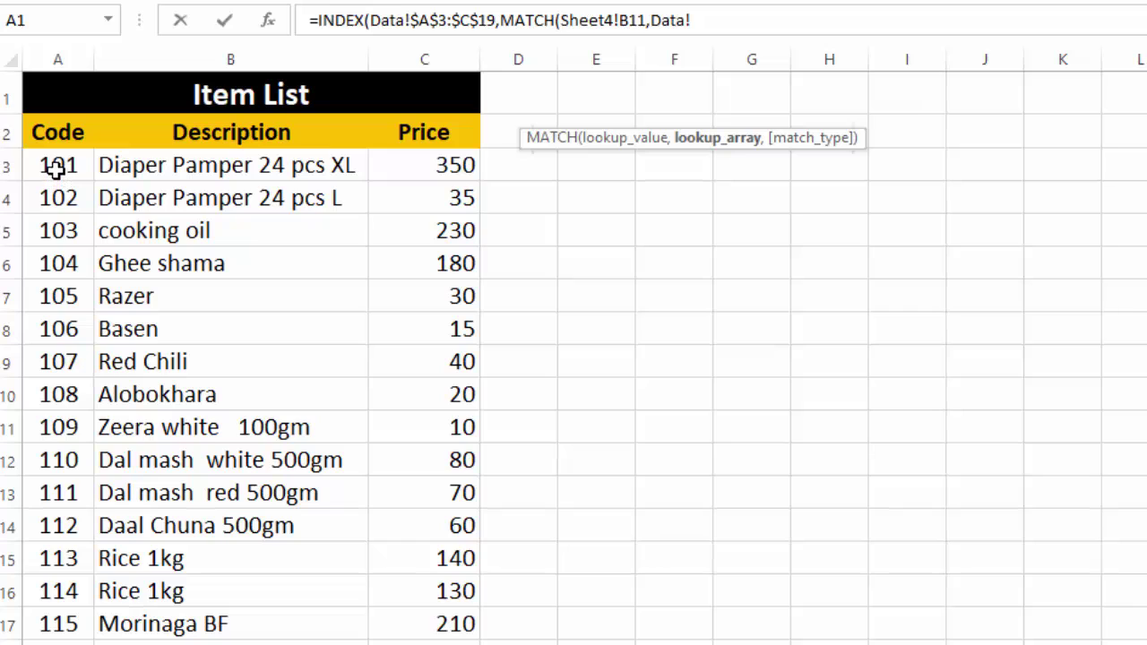
drag(58, 165, 52, 644)
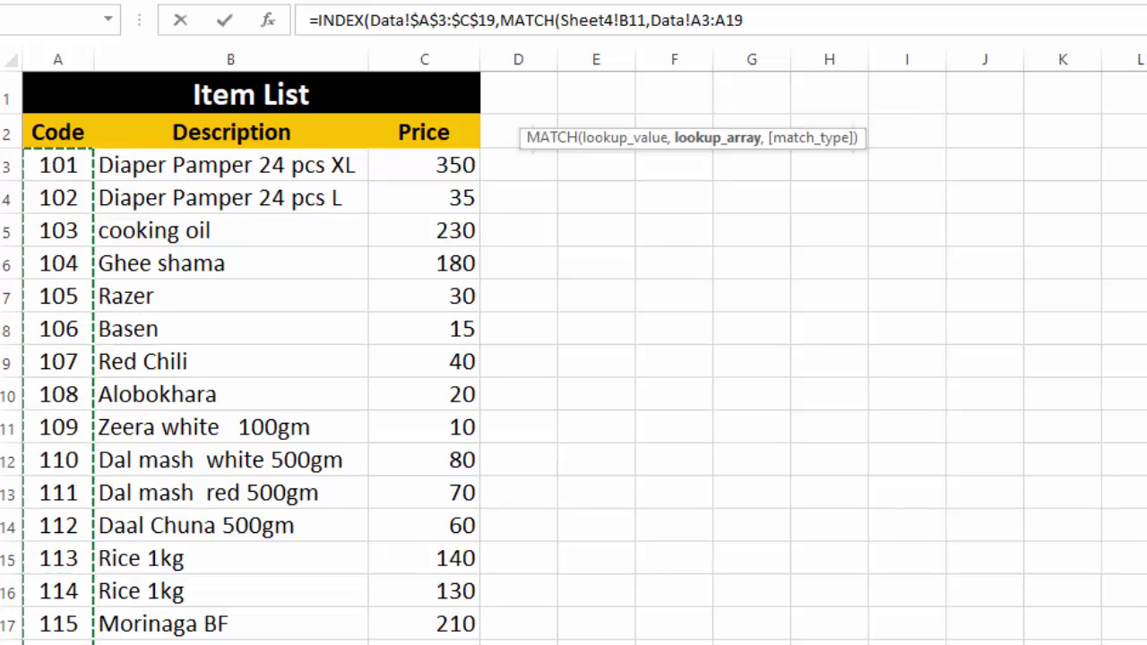
key(F4)
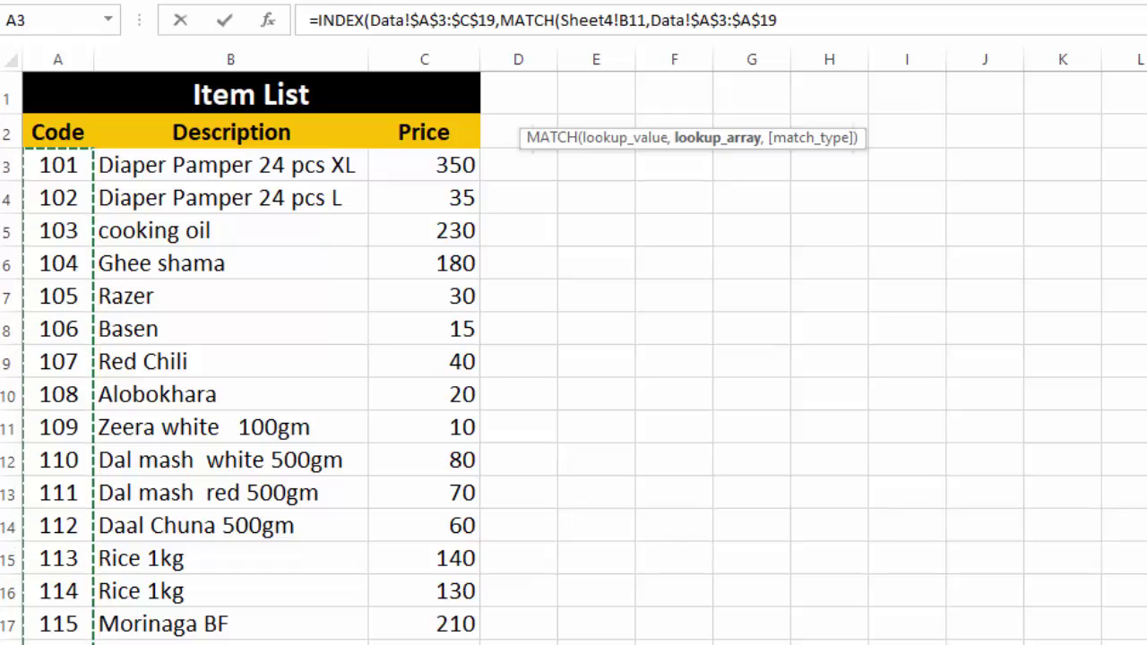
text(,)
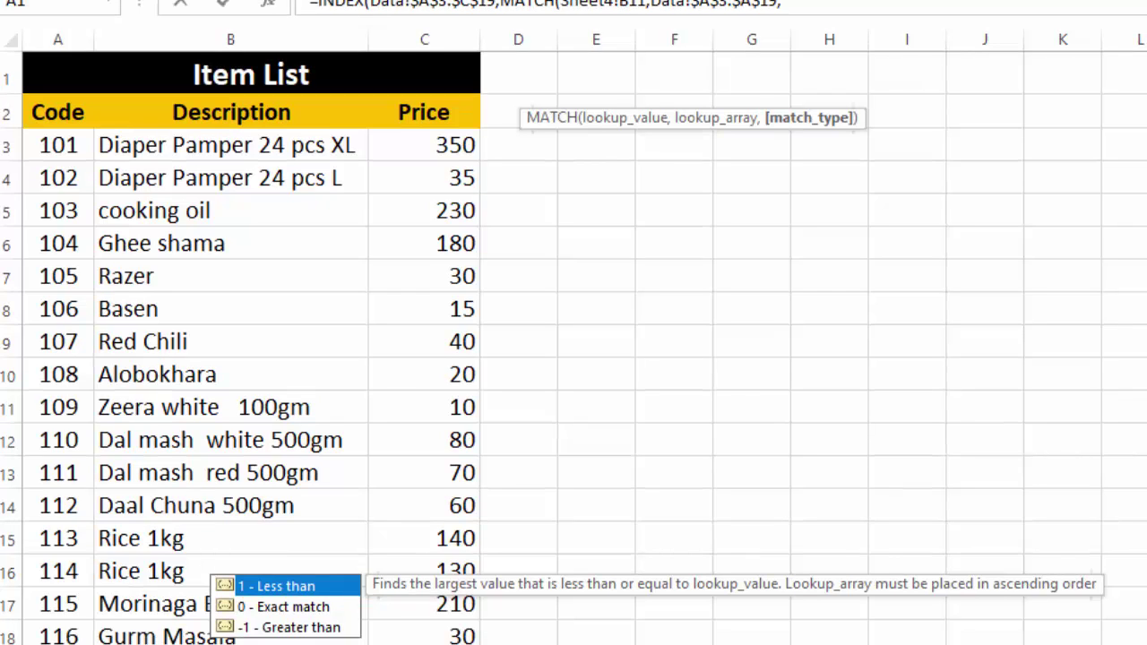
click(272, 614)
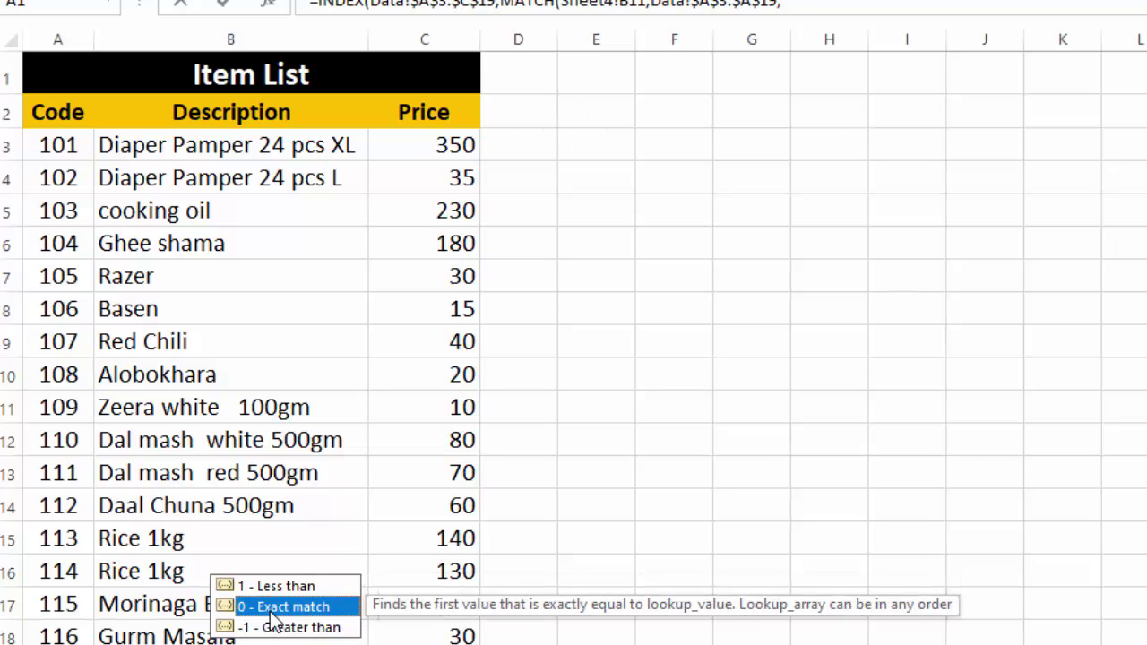
double_click(272, 609)
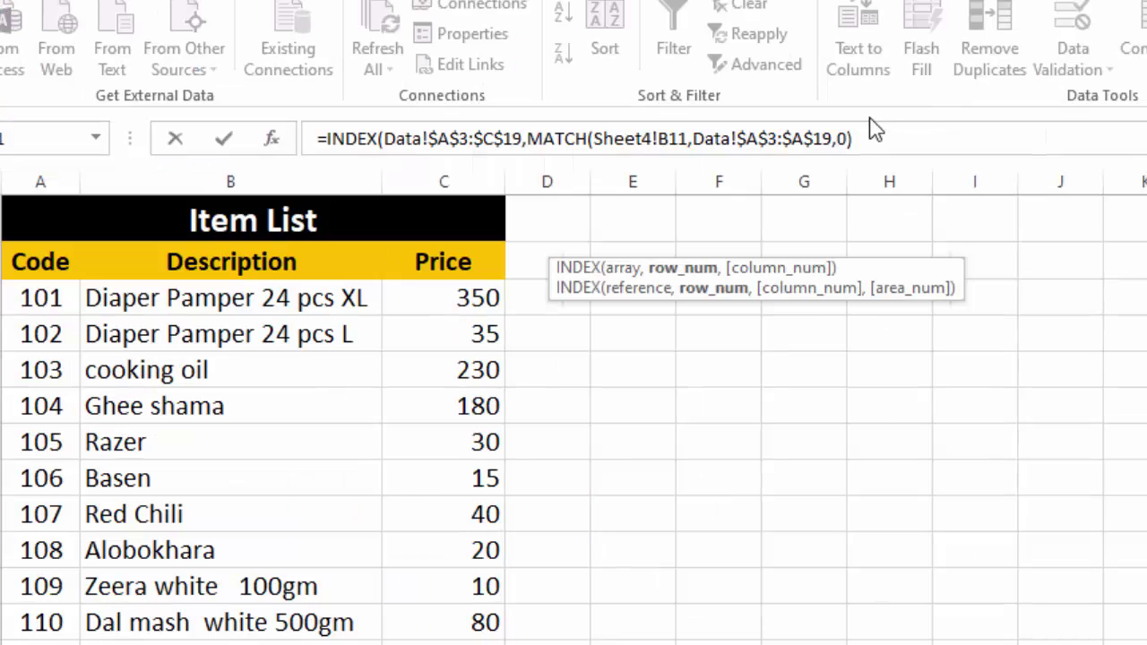
Close the MATCH function, set the INDEX column number to 2 and enter the formula in B10.
text(),)
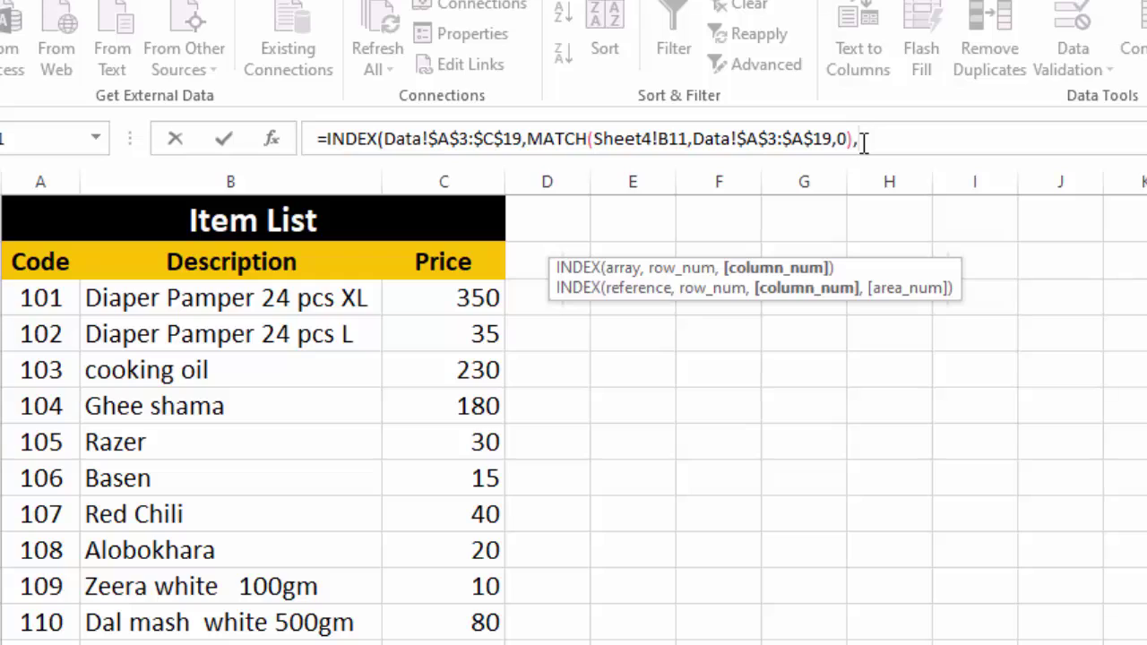
text(2)
key(Return)
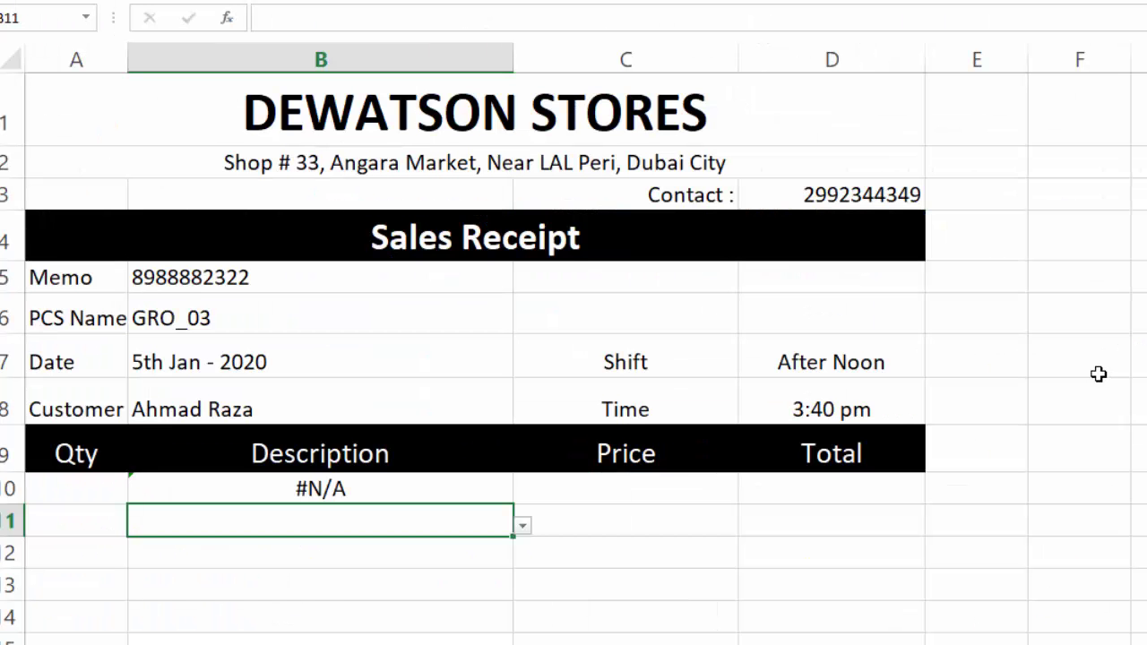
Wrap the B10 formula in IFNA with "" as the value returned when no item code matches.
click(416, 490)
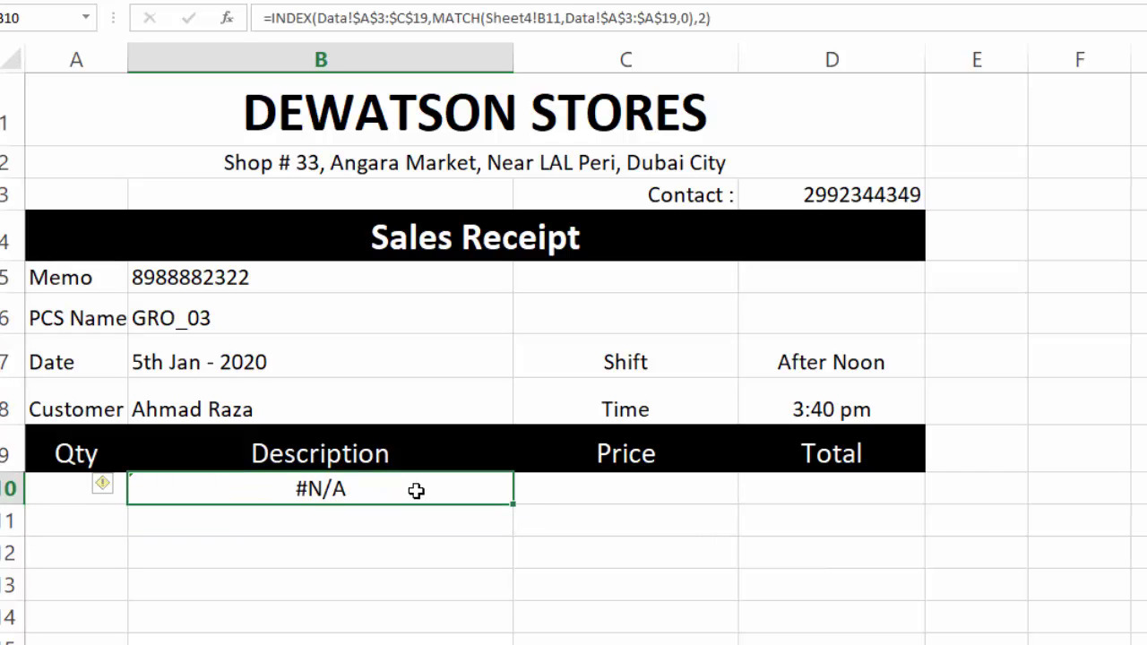
double_click(408, 489)
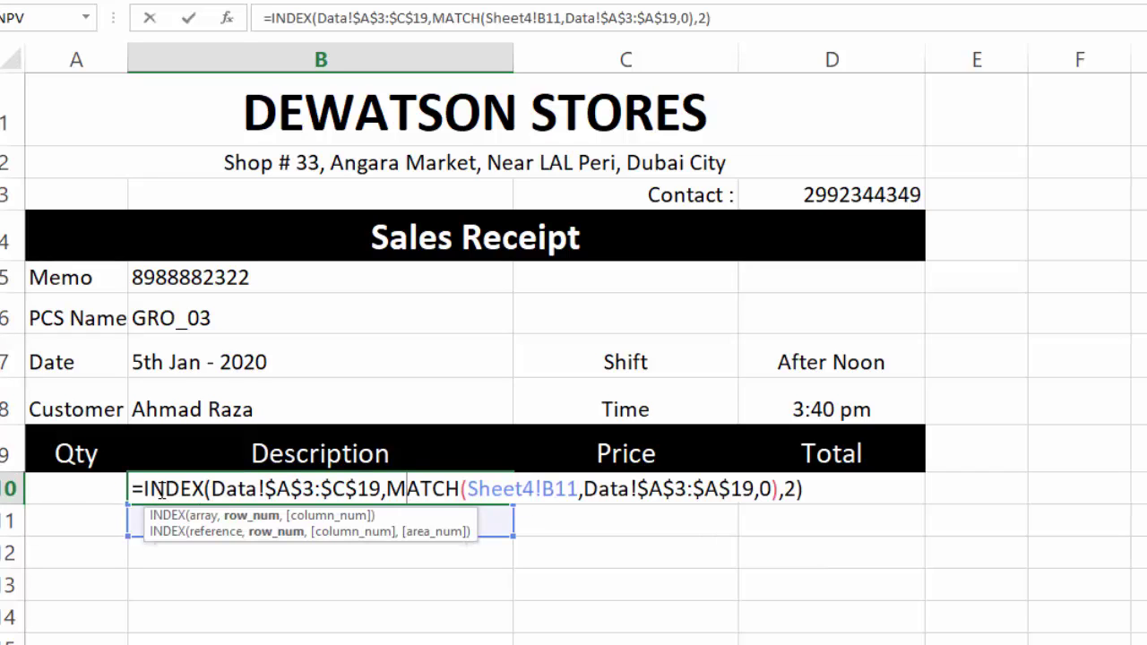
key(Escape)
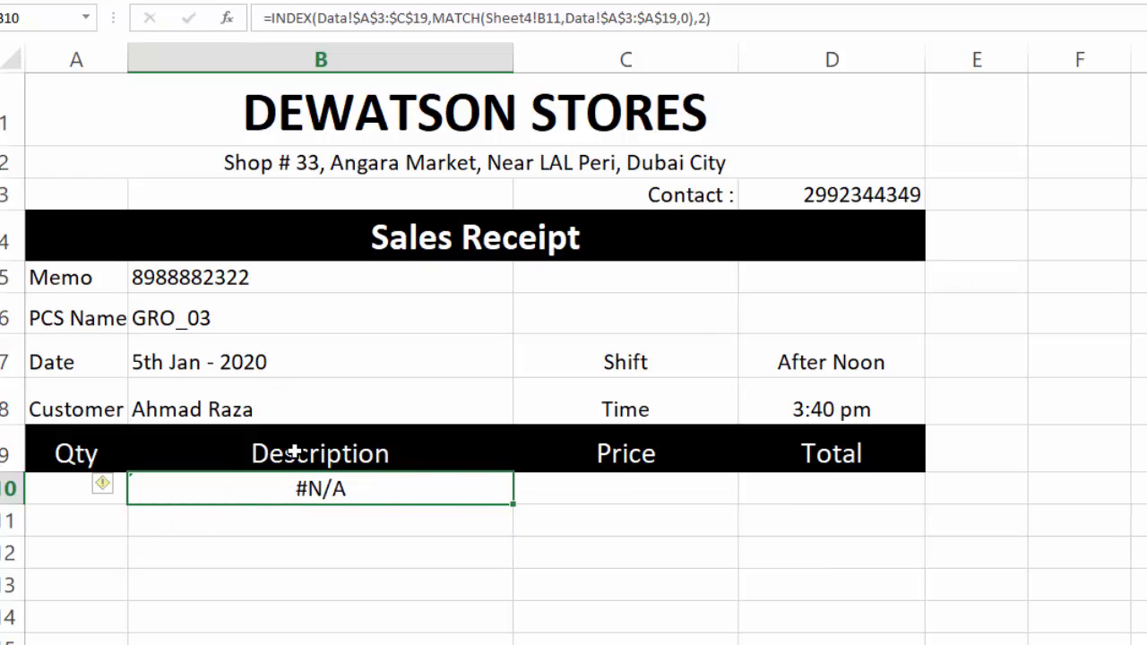
double_click(312, 489)
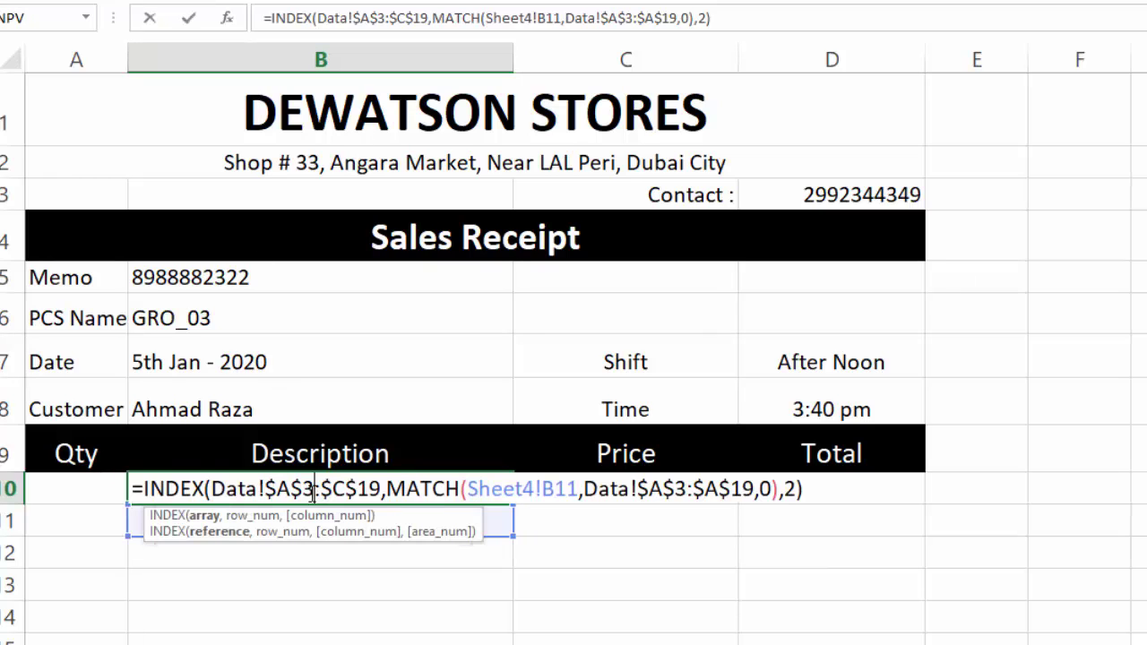
click(145, 490)
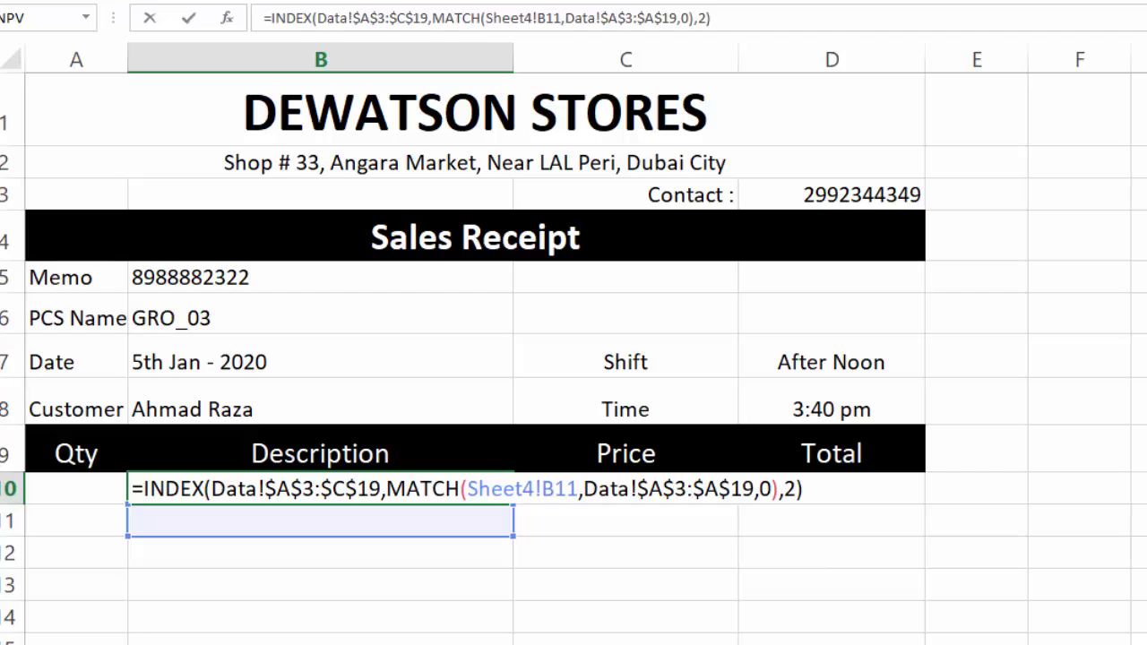
text(IFNA)
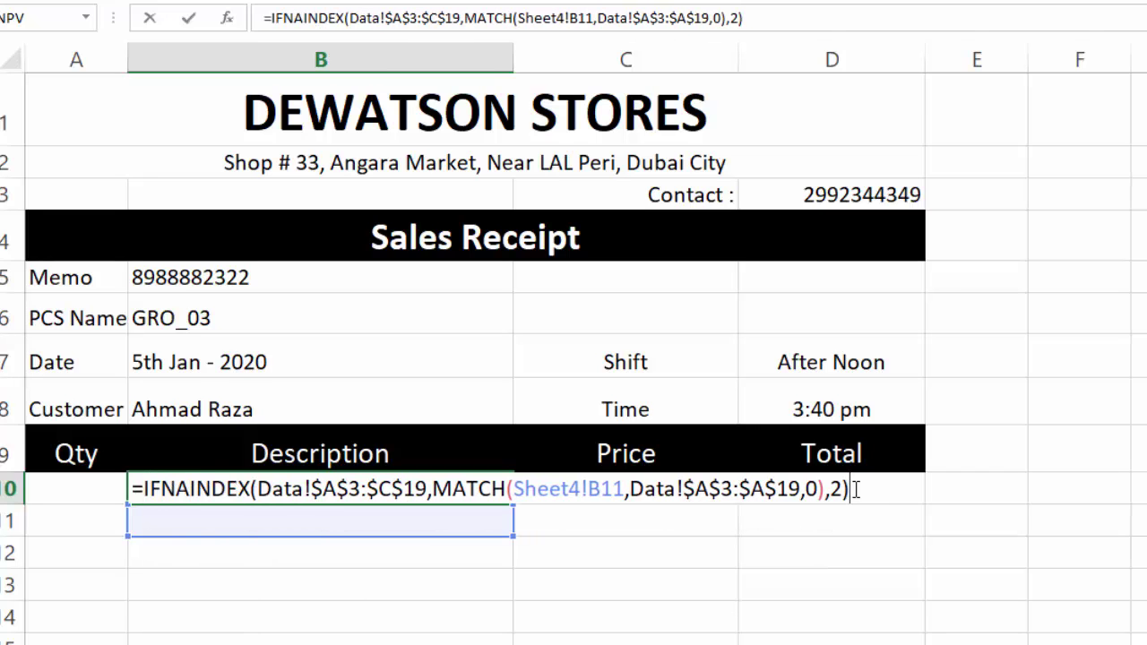
text(,"")
click(190, 488)
text(()
click(904, 485)
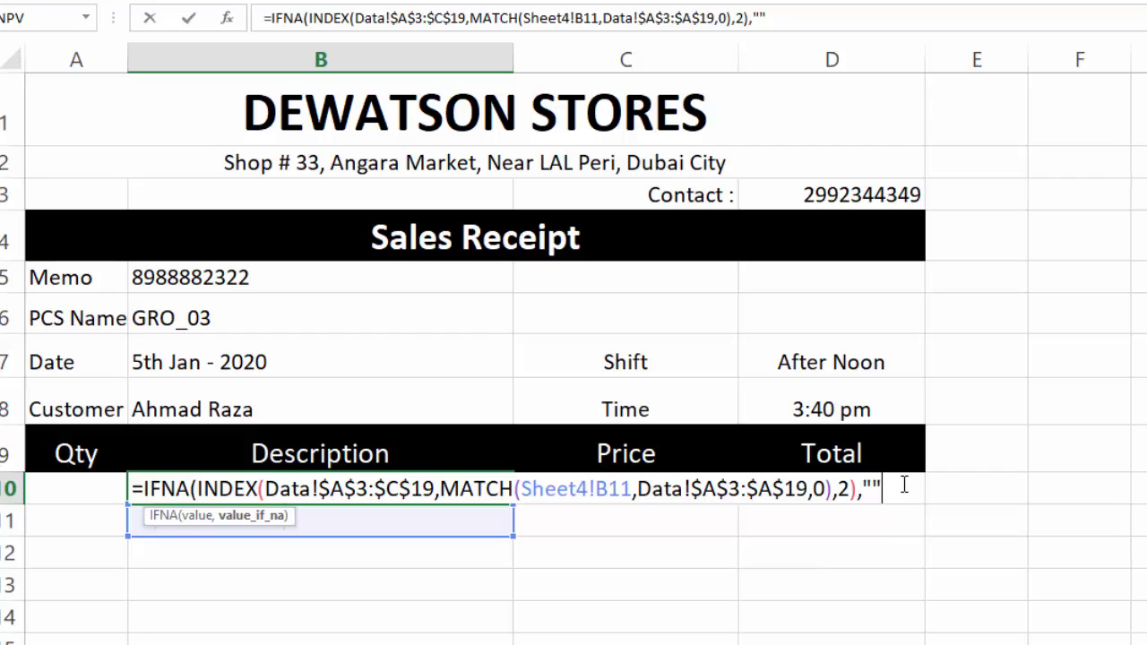
text())
key(Return)
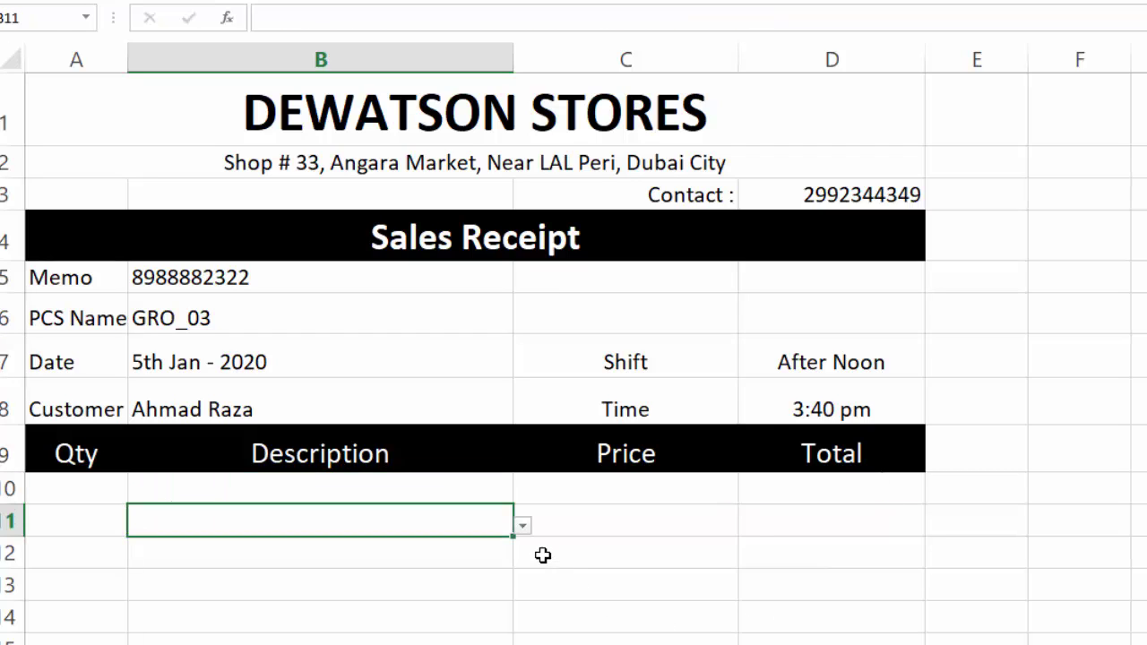
Check the item code dropdown in B11 and review the IFNA formula in B10.
click(523, 526)
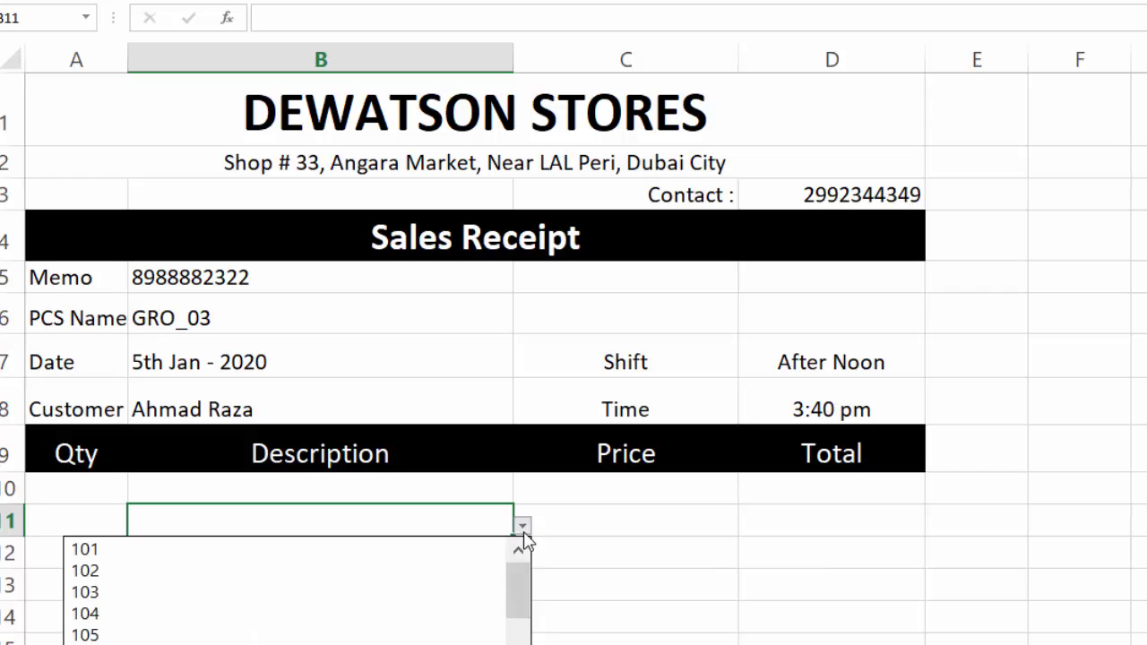
click(988, 591)
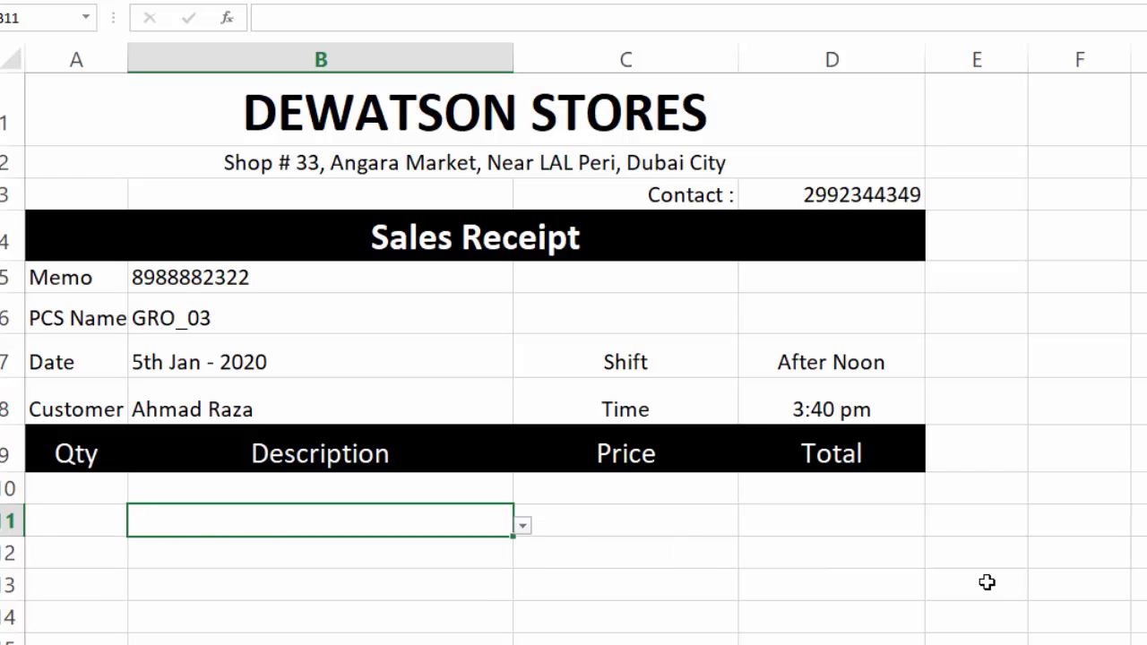
click(438, 497)
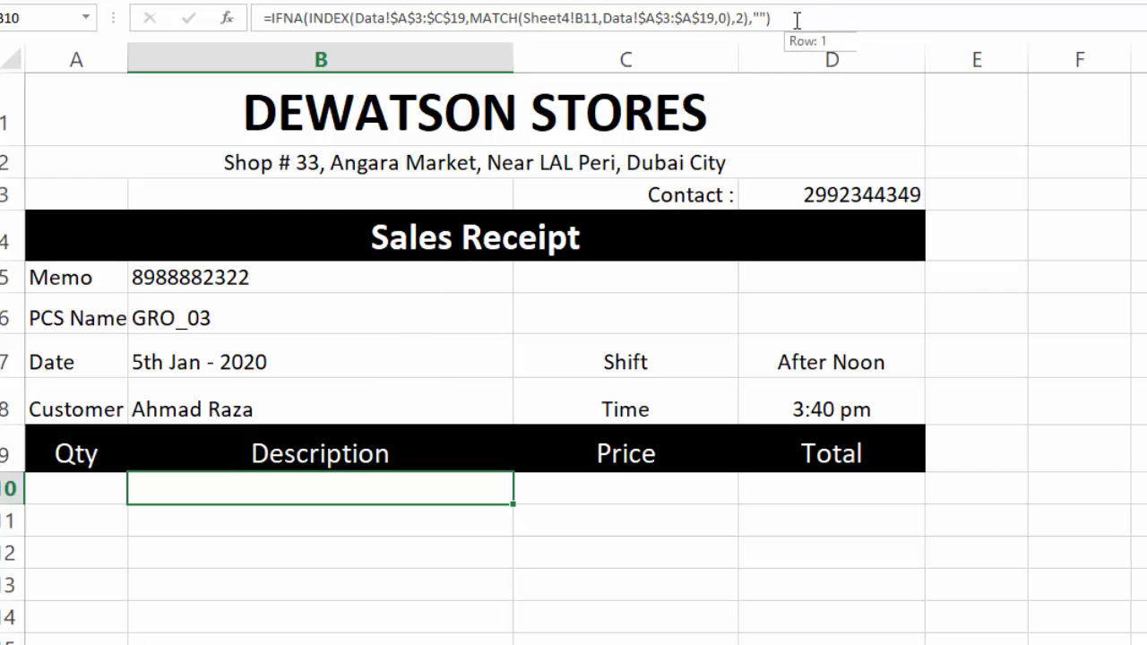
Copy the complete IFNA formula text from B10 and paste it into the price cell C11.
drag(796, 20, 484, 6)
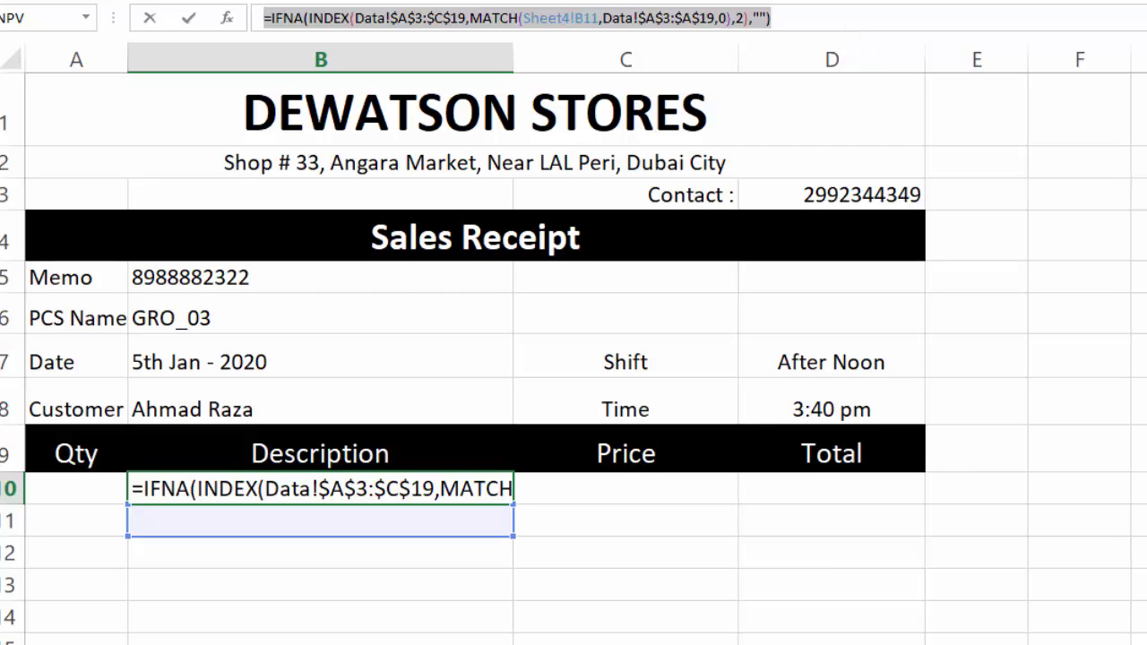
key(ctrl+c)
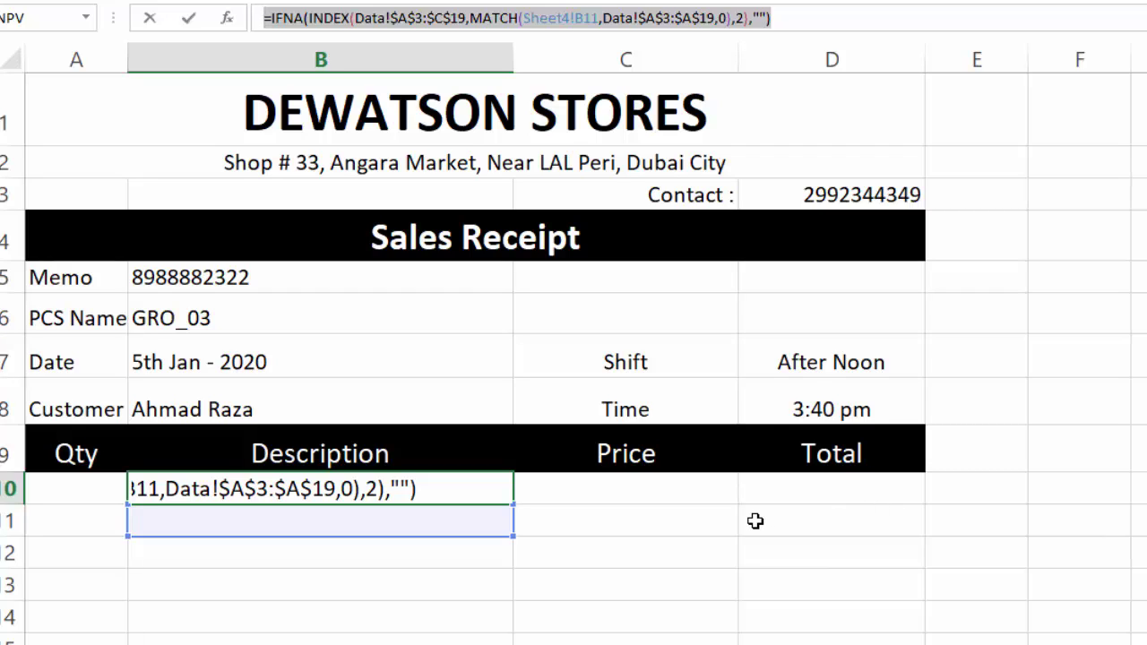
key(Tab)
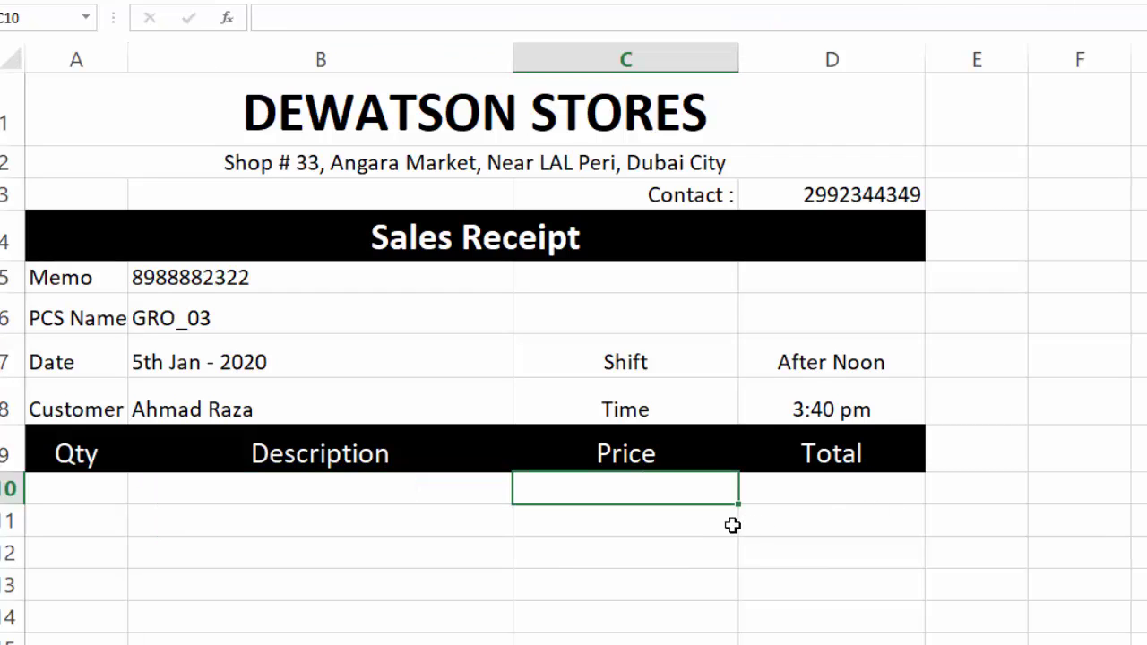
click(482, 514)
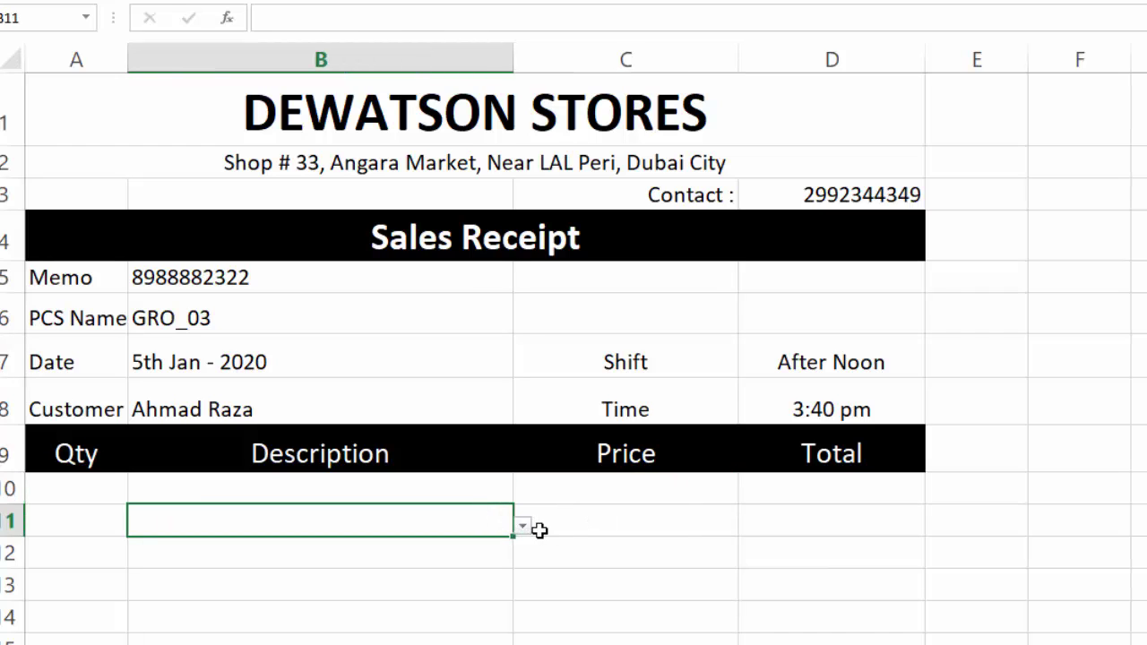
click(644, 527)
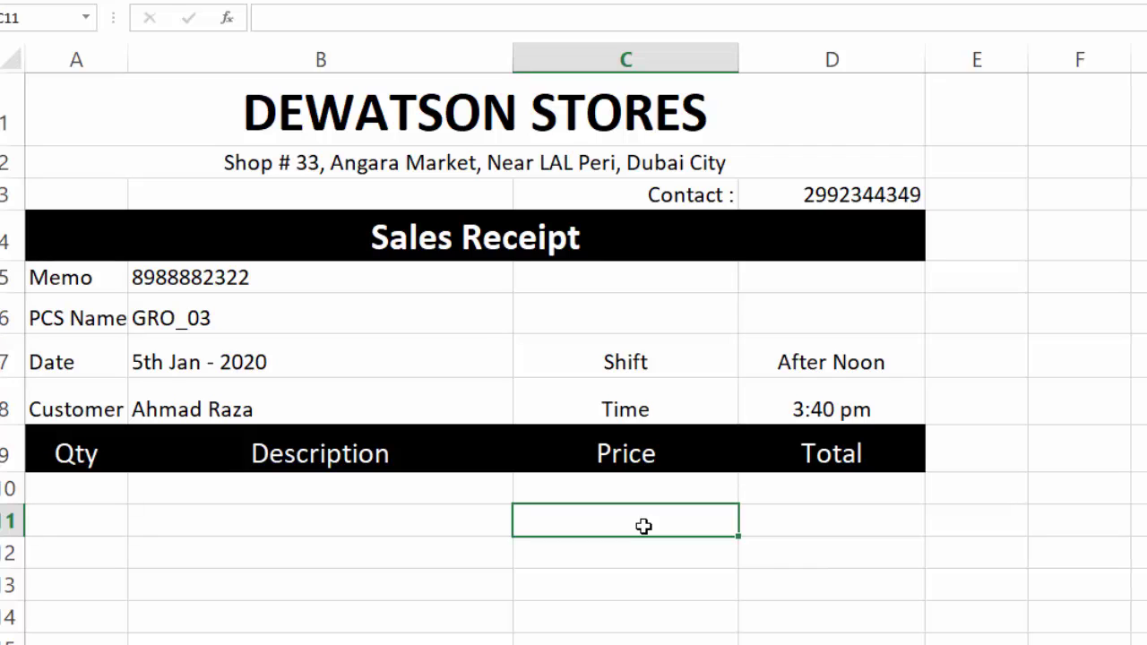
key(ctrl+v)
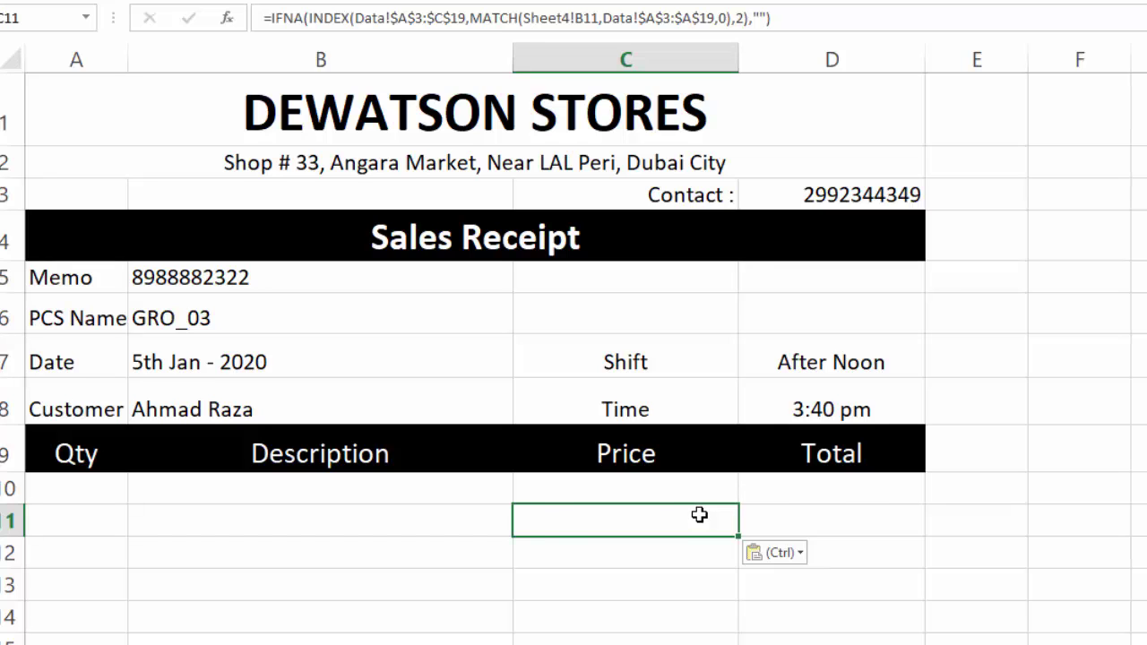
Set the INDEX column number to 3 in the C11 formula so it returns the item price.
double_click(699, 512)
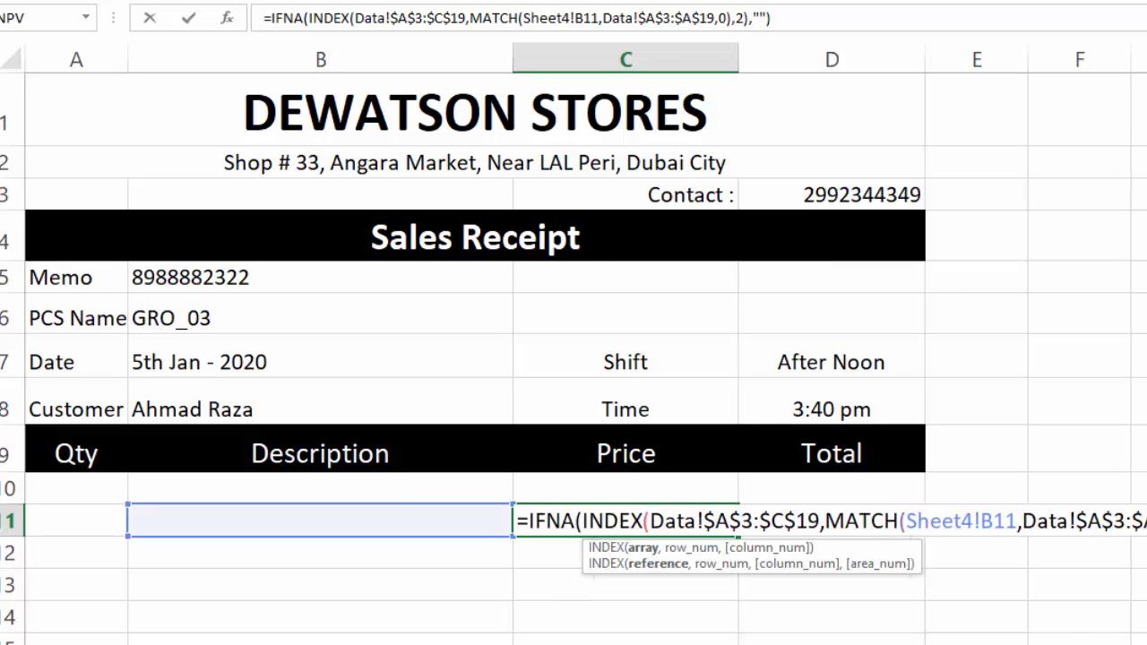
click(1070, 518)
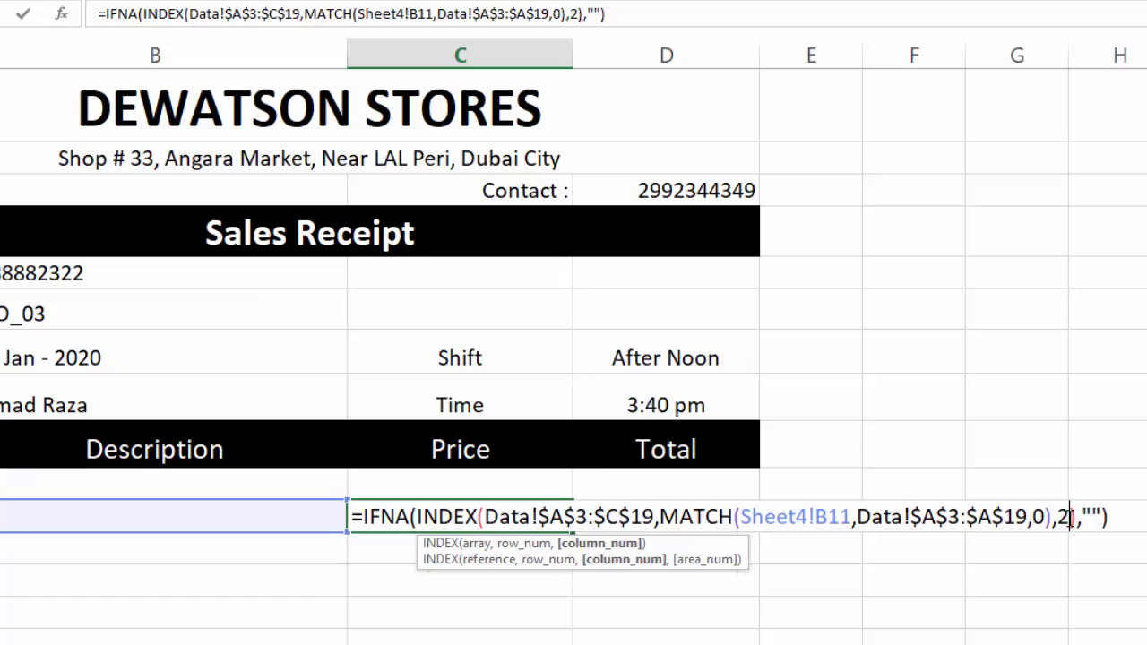
key(BackSpace)
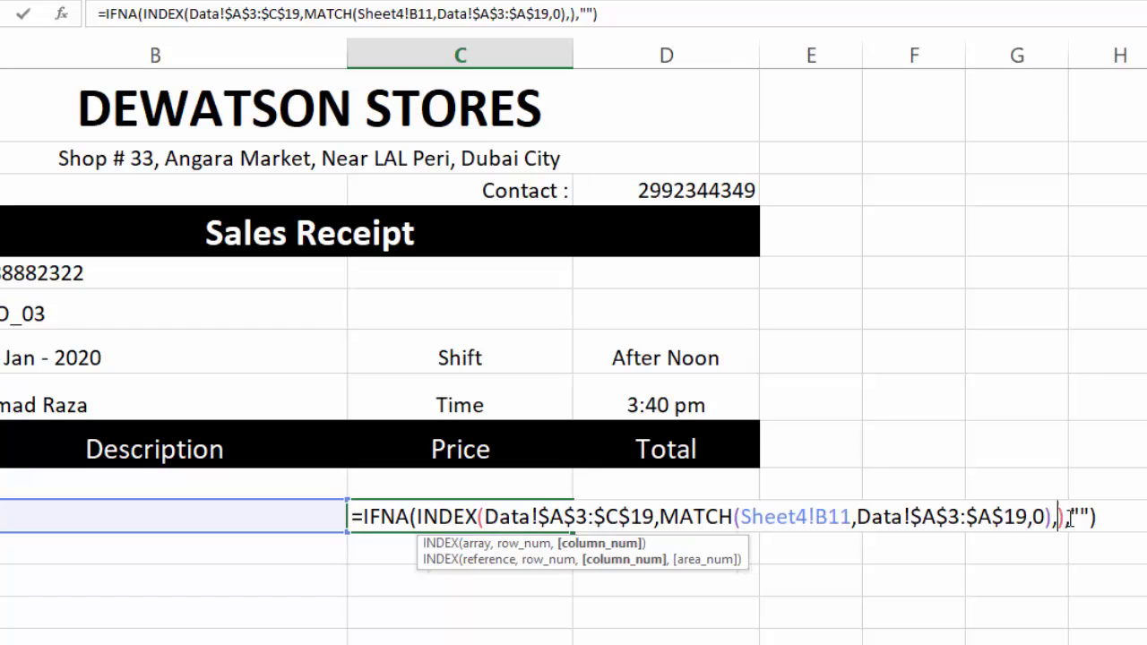
text(3)
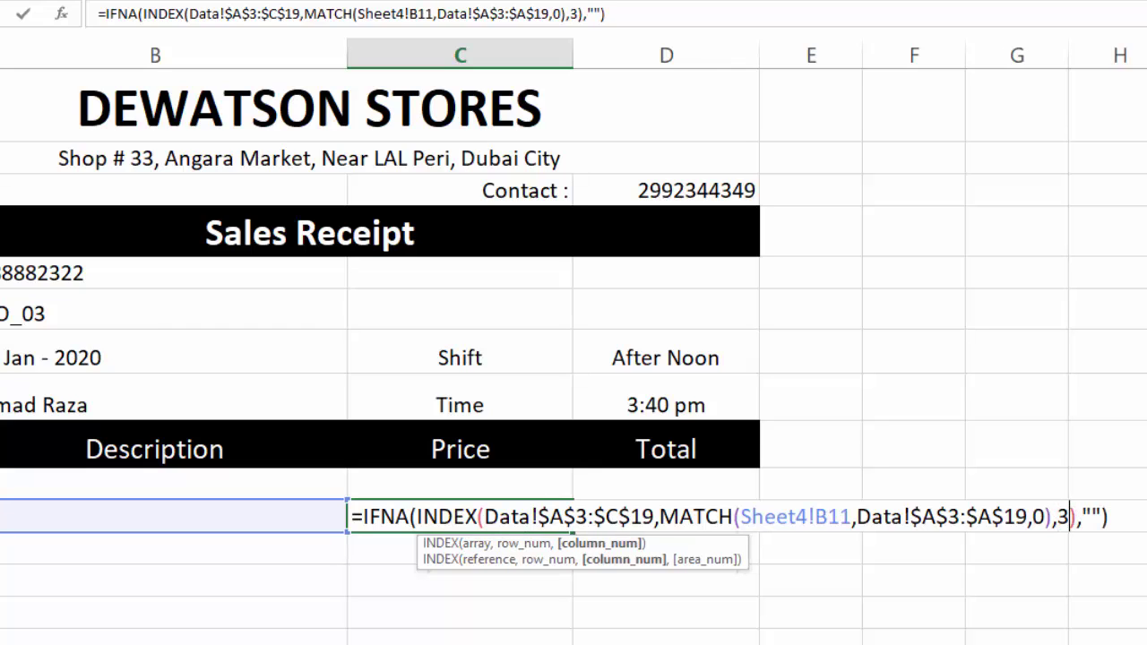
click(1121, 520)
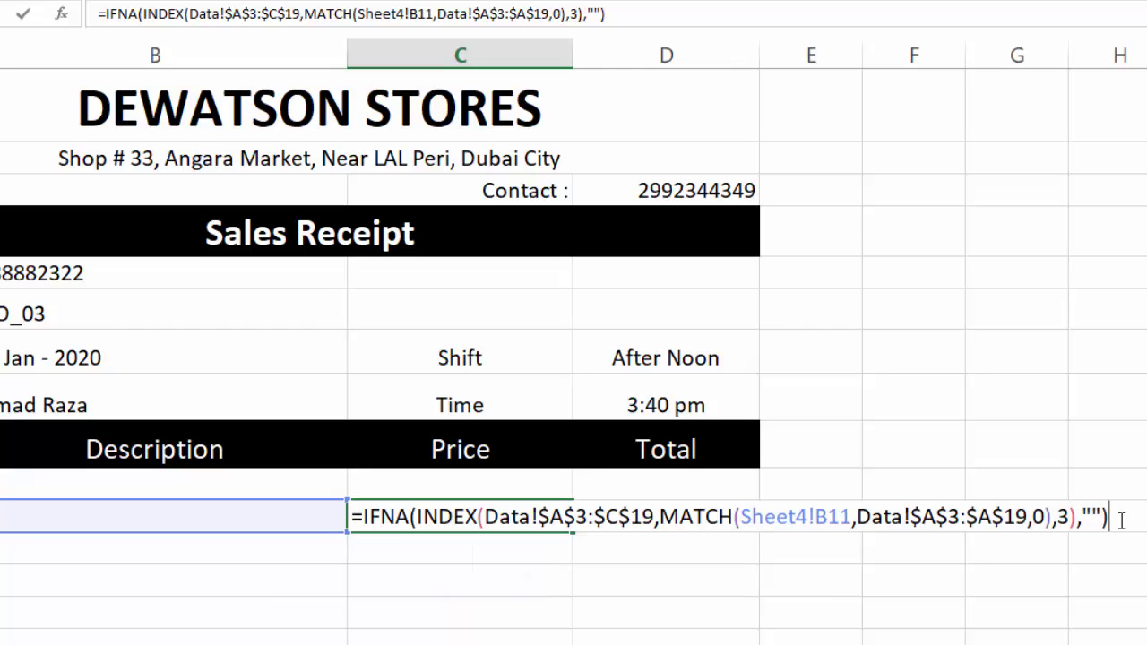
key(Return)
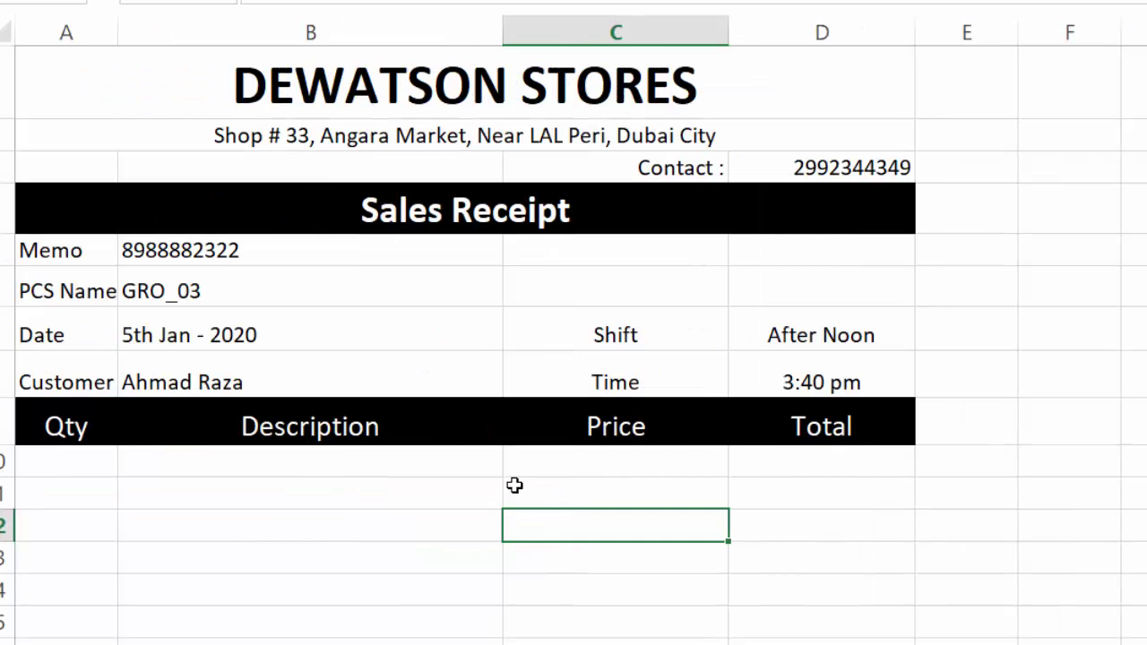
Test the lookups by choosing item code 105 and then 111 from the B11 dropdown.
click(331, 510)
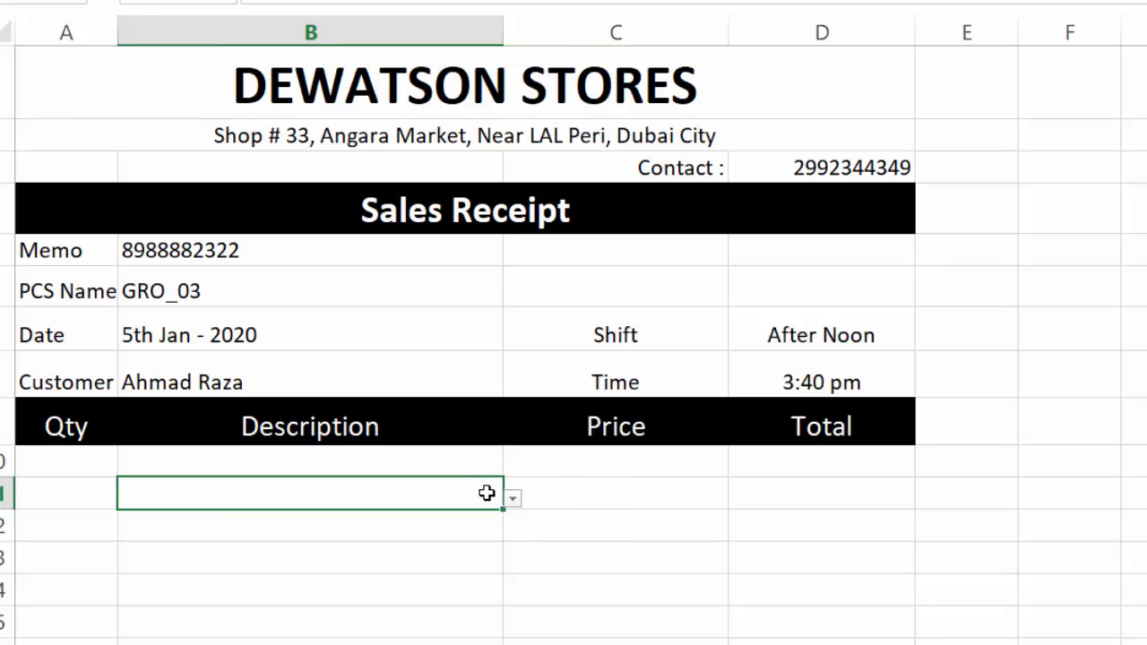
click(516, 504)
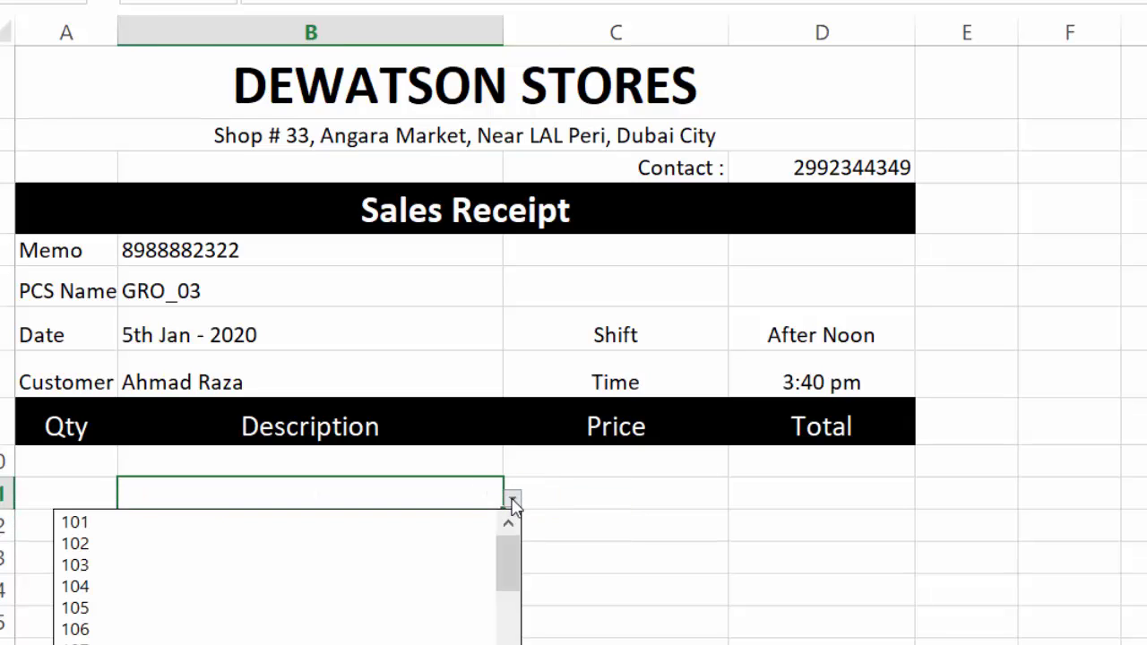
click(283, 617)
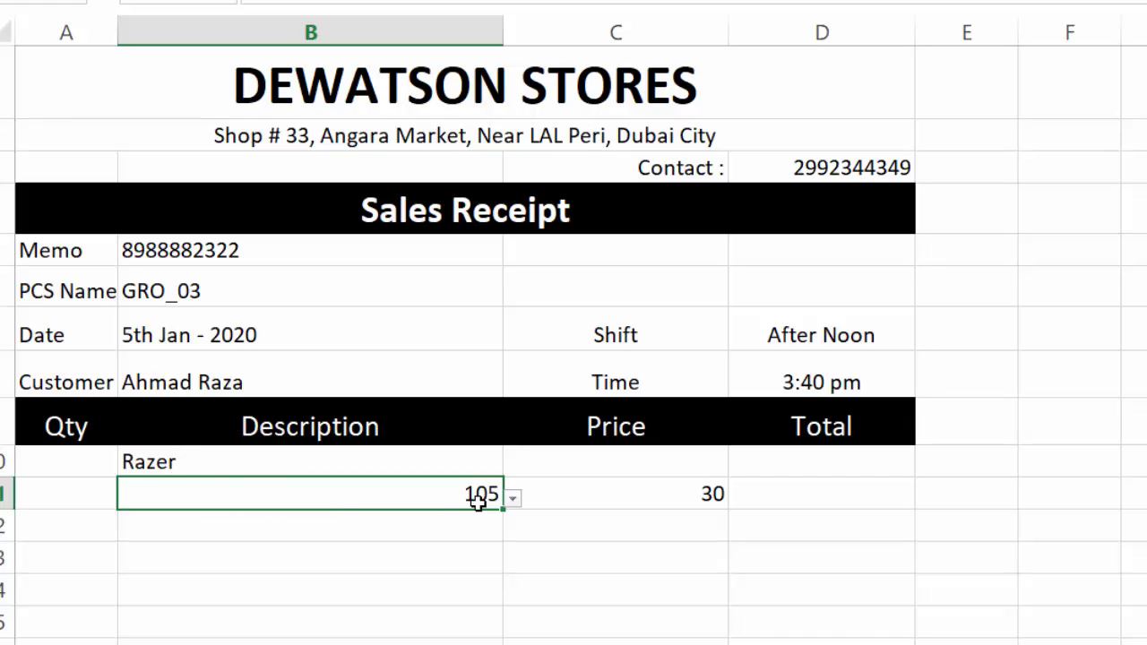
click(515, 500)
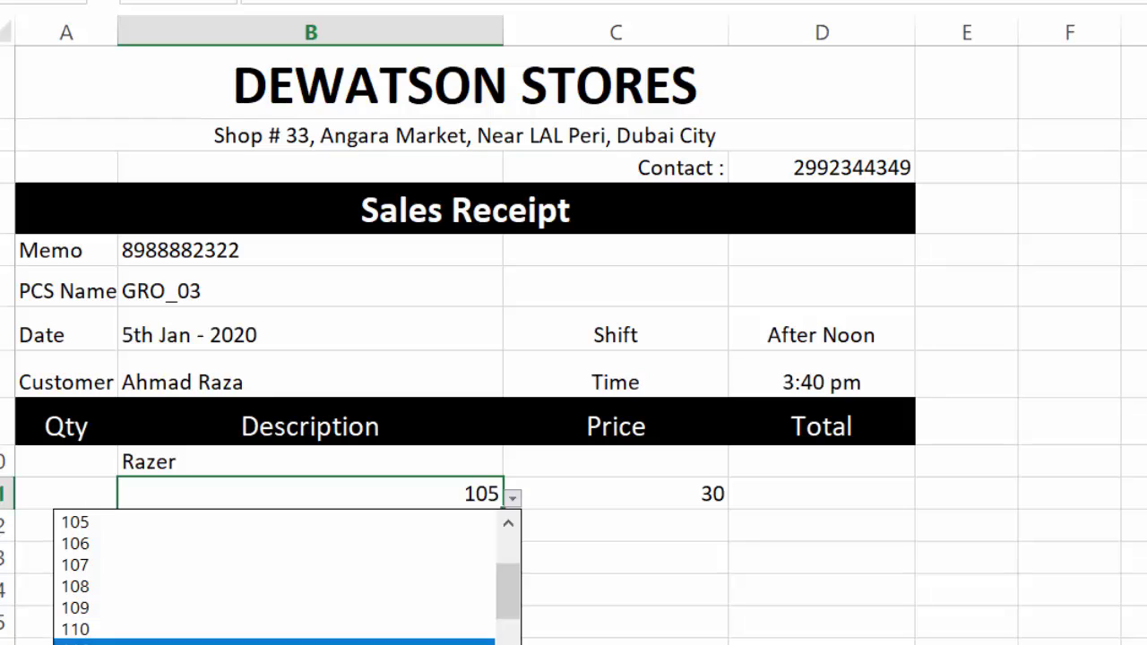
click(251, 640)
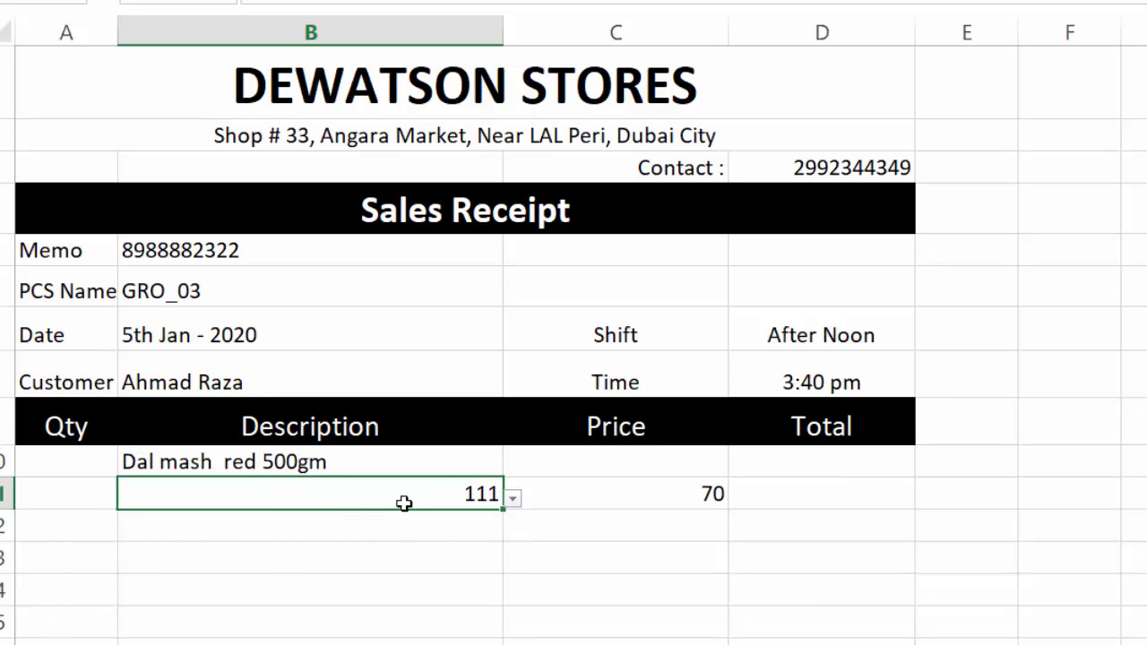
Enter a quantity of 12 in A10.
click(75, 469)
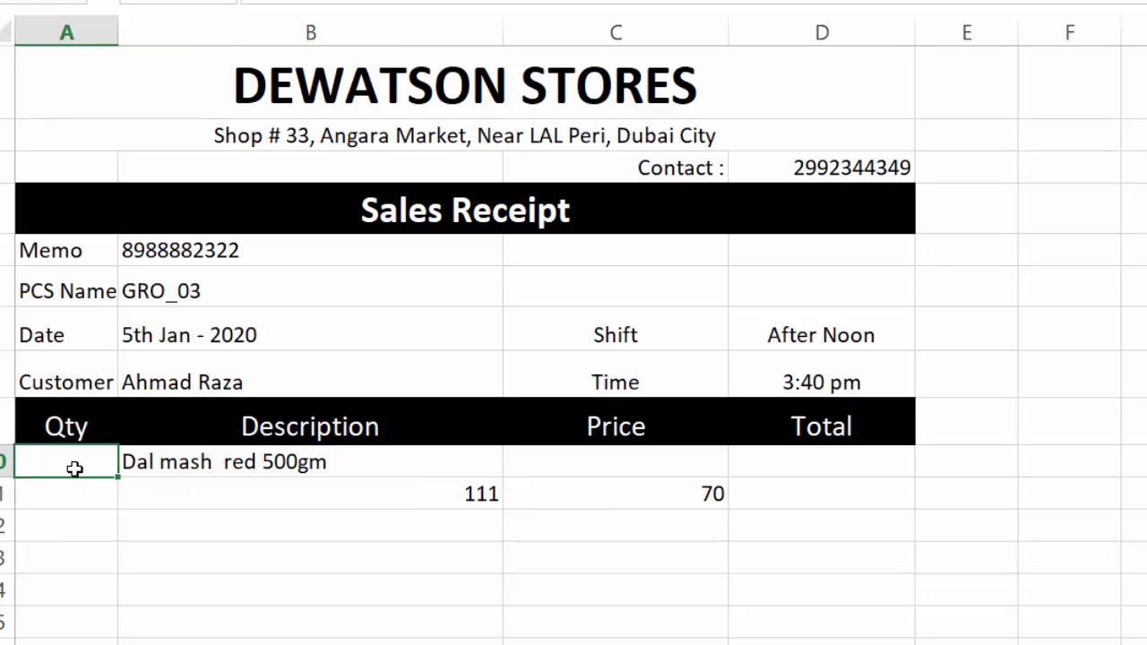
text(12)
key(Tab)
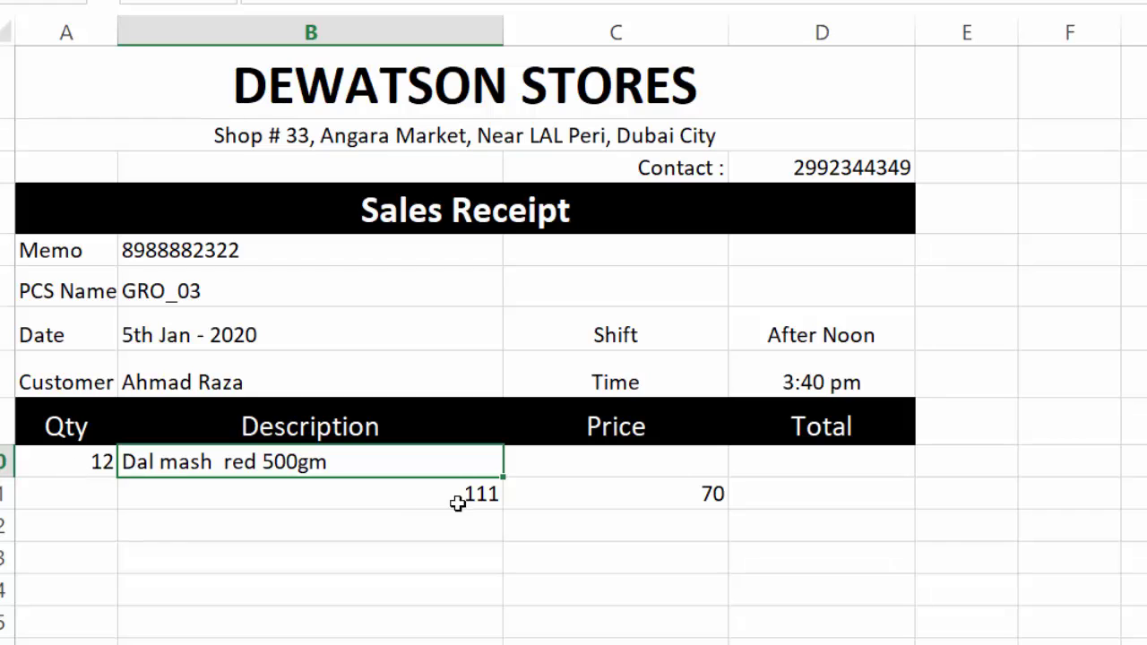
Calculate the item total in D11 with the formula =A10*C11.
click(855, 494)
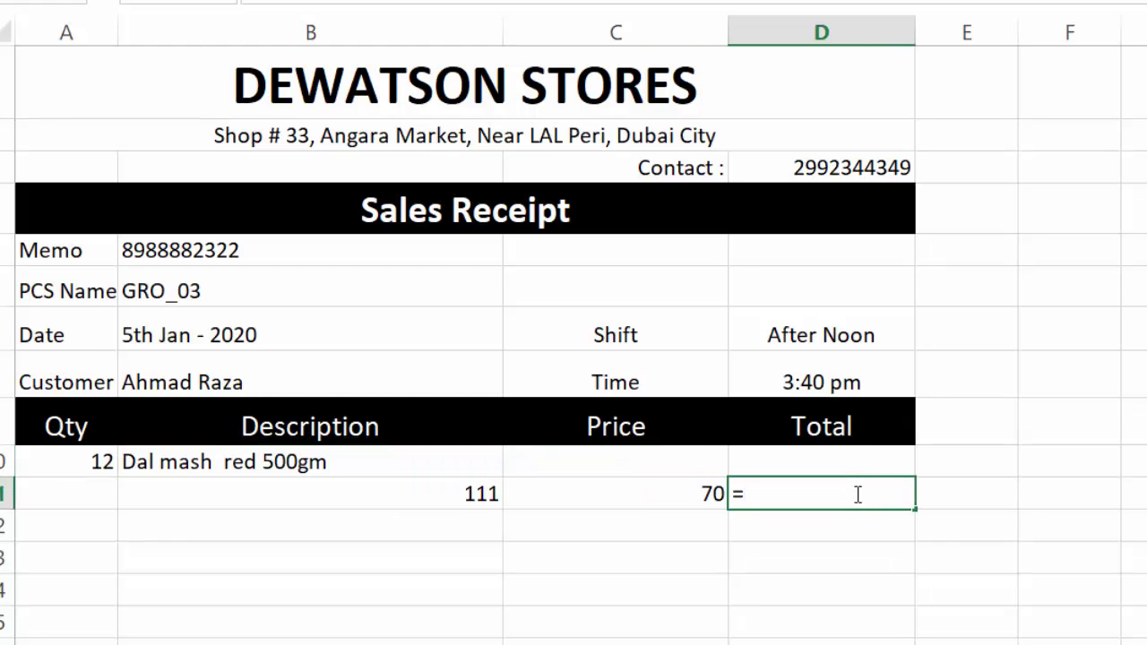
click(90, 462)
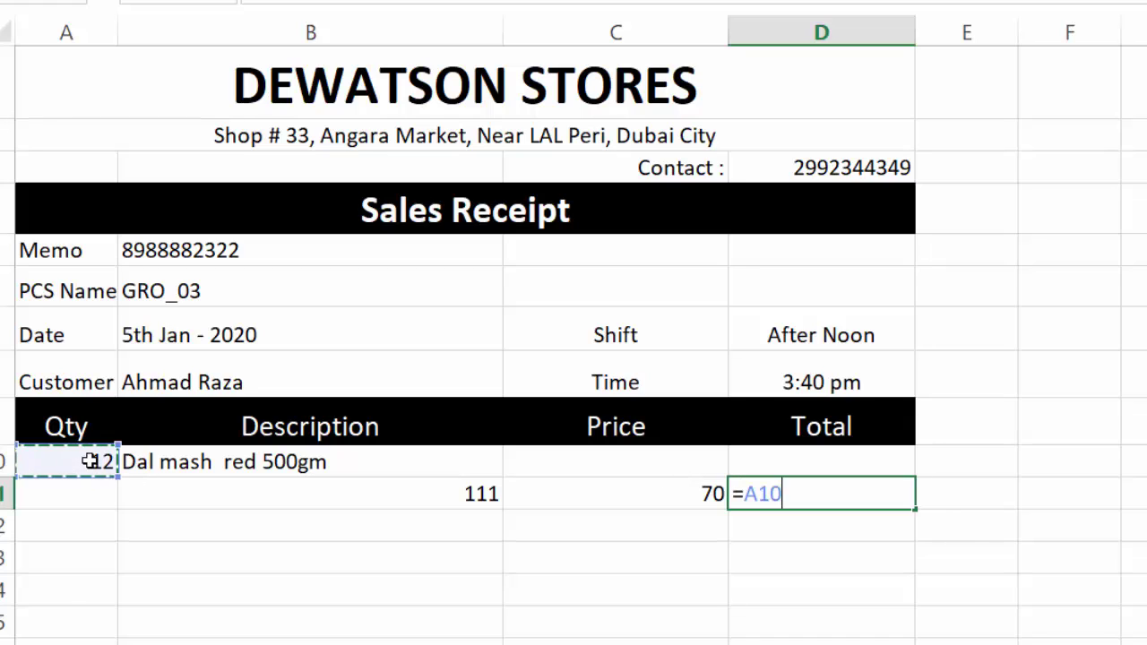
text(*)
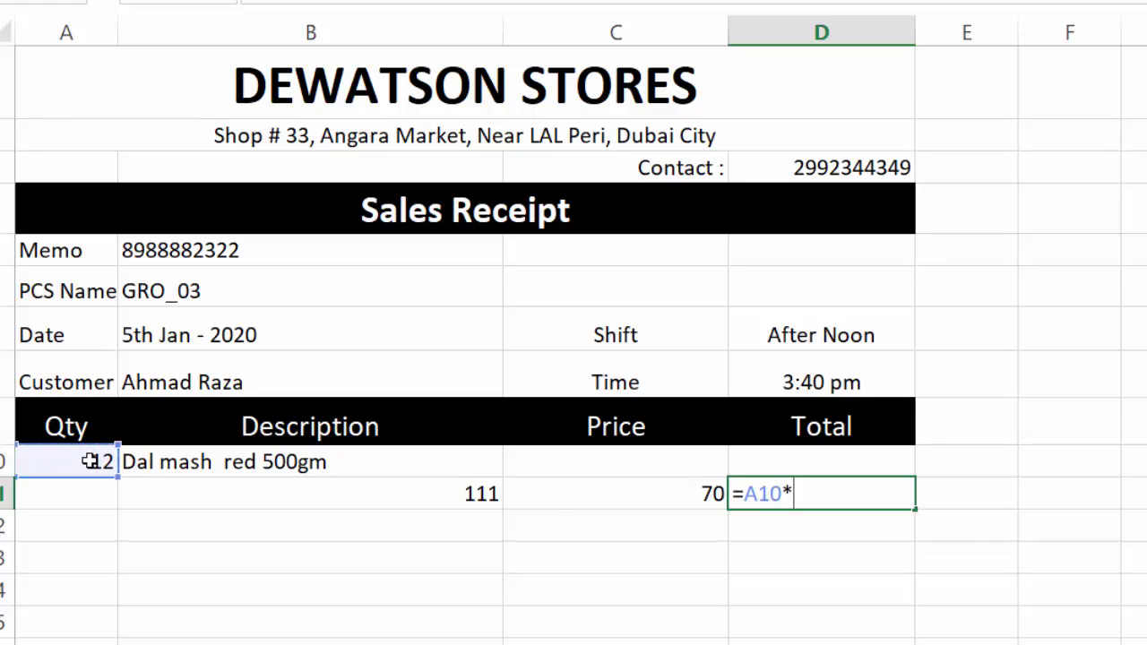
click(663, 494)
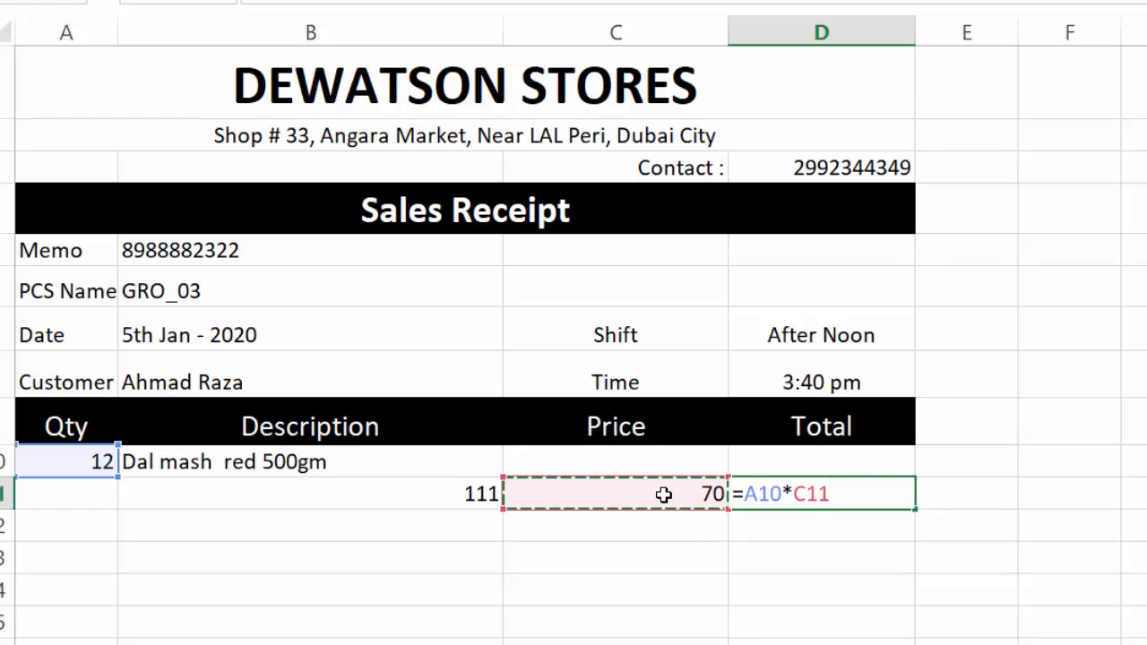
key(Return)
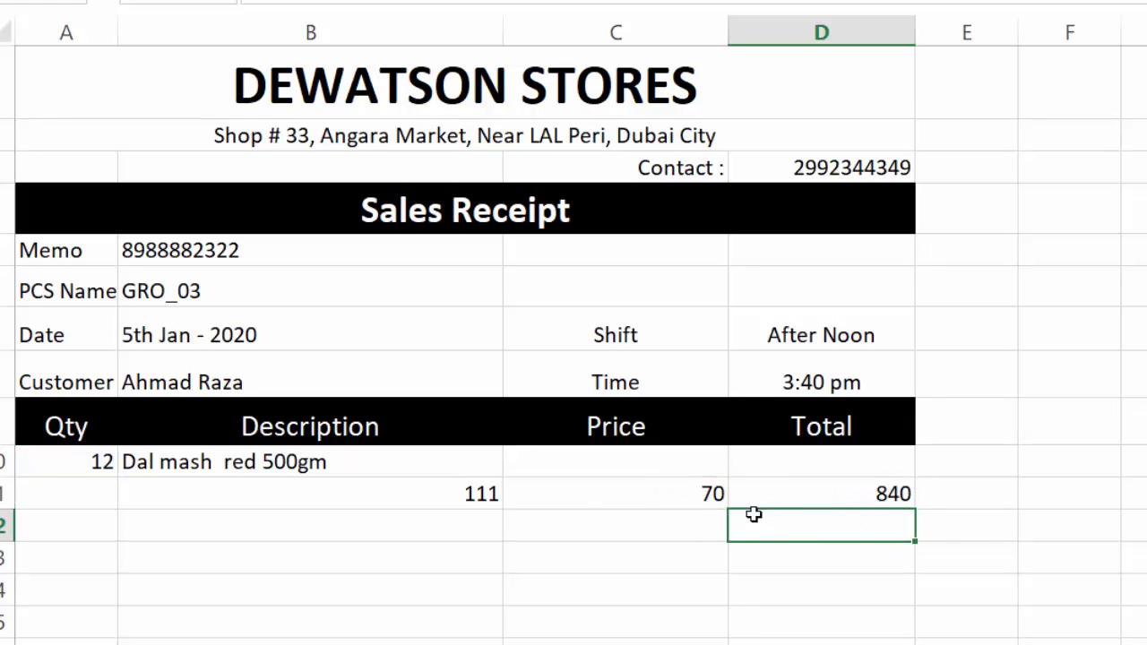
Change the item code in B11 to 116 and check the description, price and total.
click(415, 496)
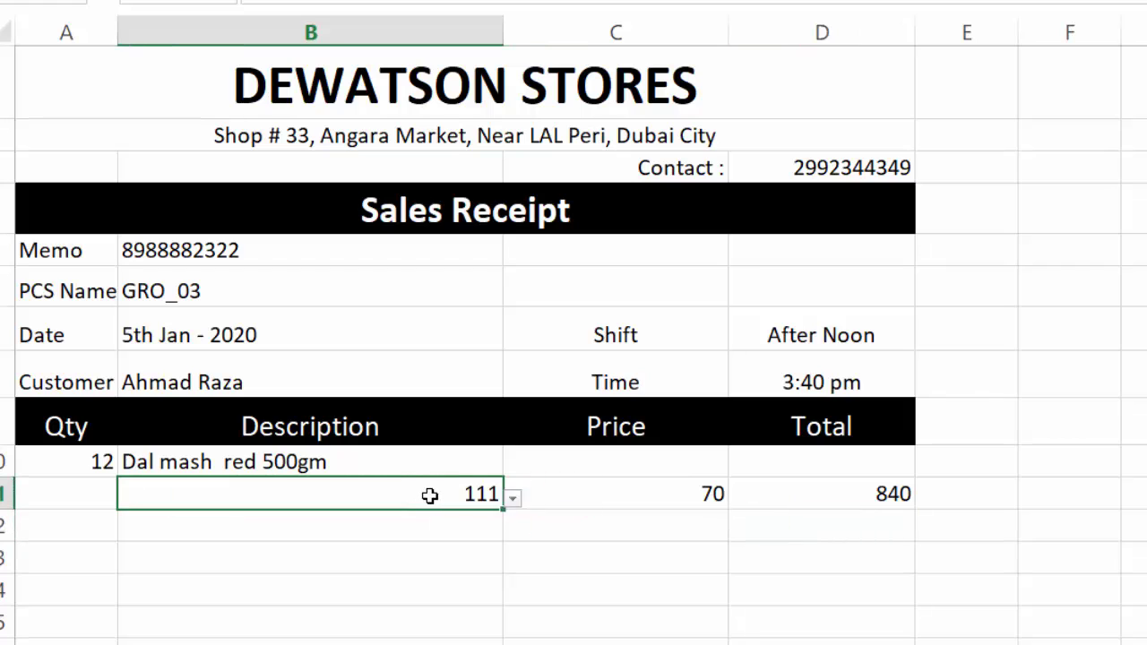
click(515, 499)
click(260, 642)
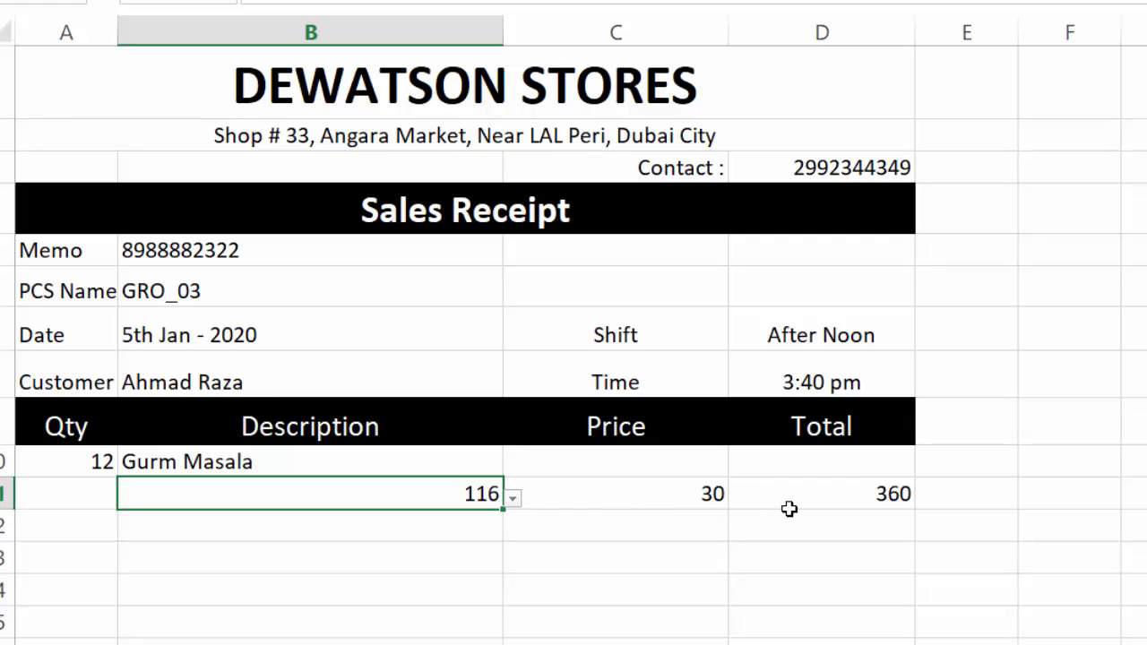
click(894, 512)
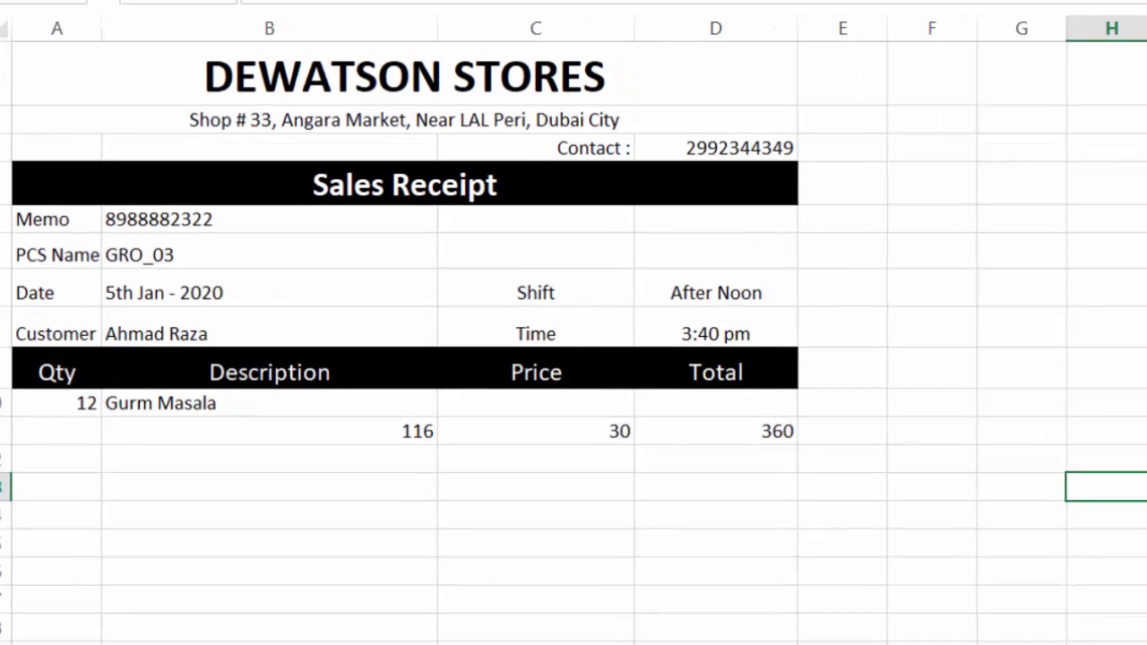
Apply a right border to the empty cell I16 and to the item code cell B11.
click(1112, 533)
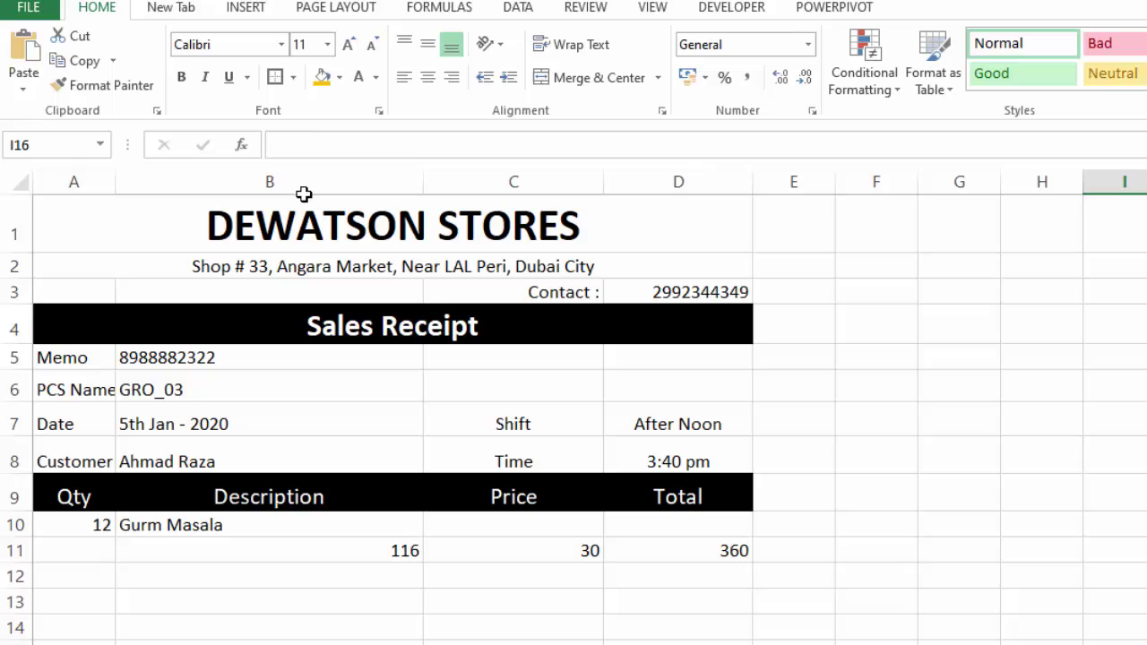
click(294, 77)
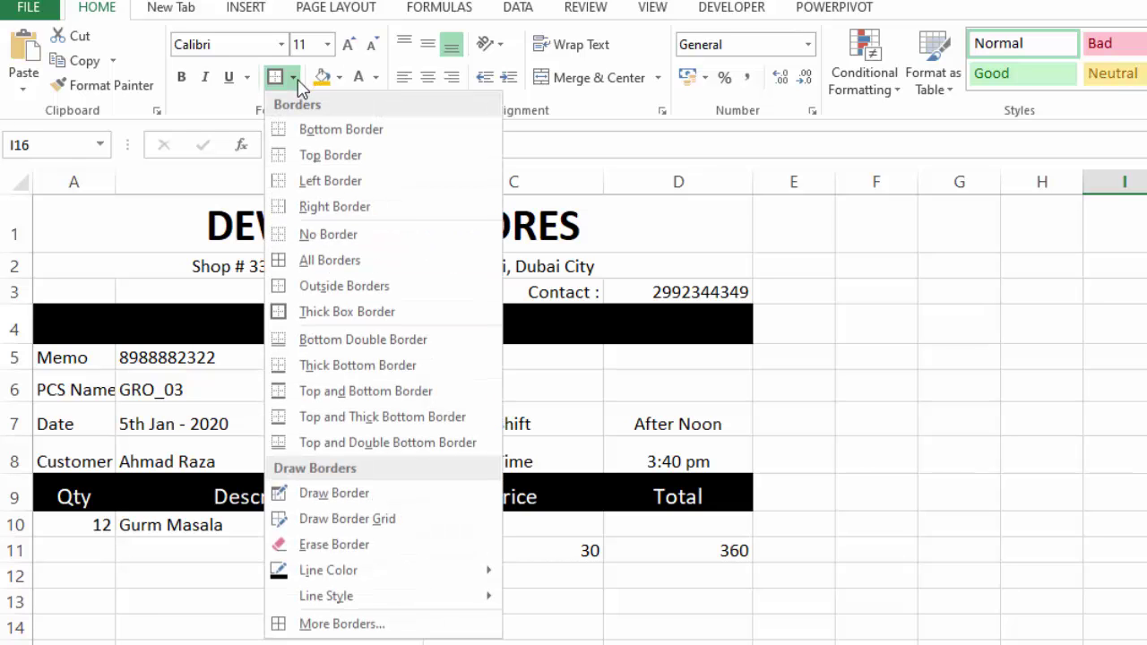
click(301, 209)
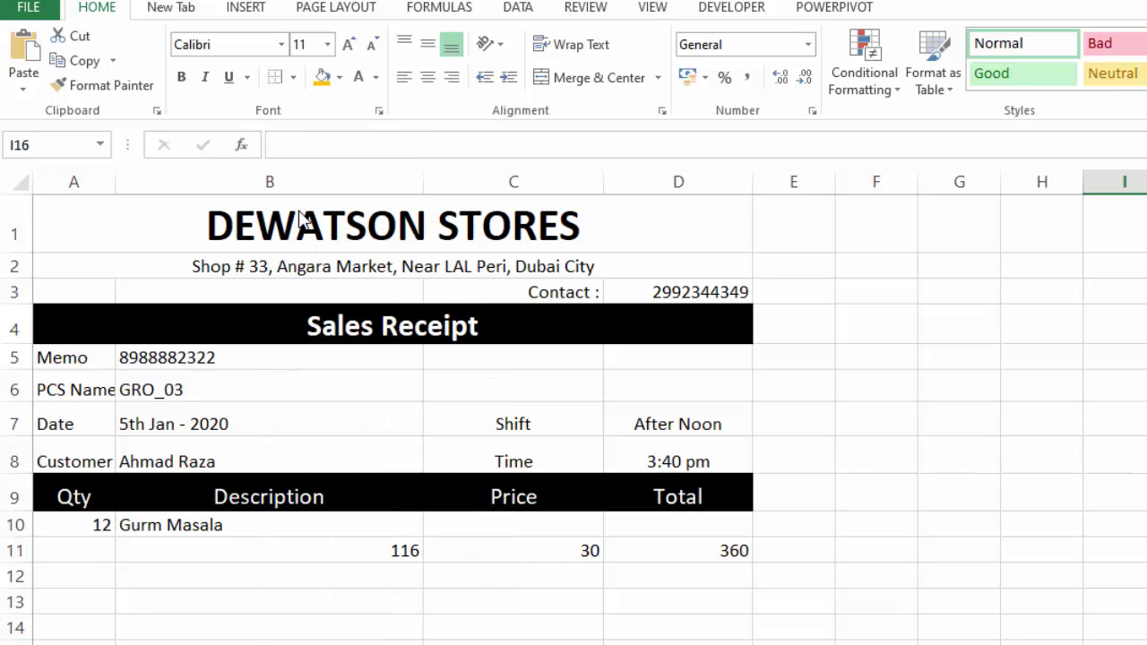
click(418, 550)
click(294, 77)
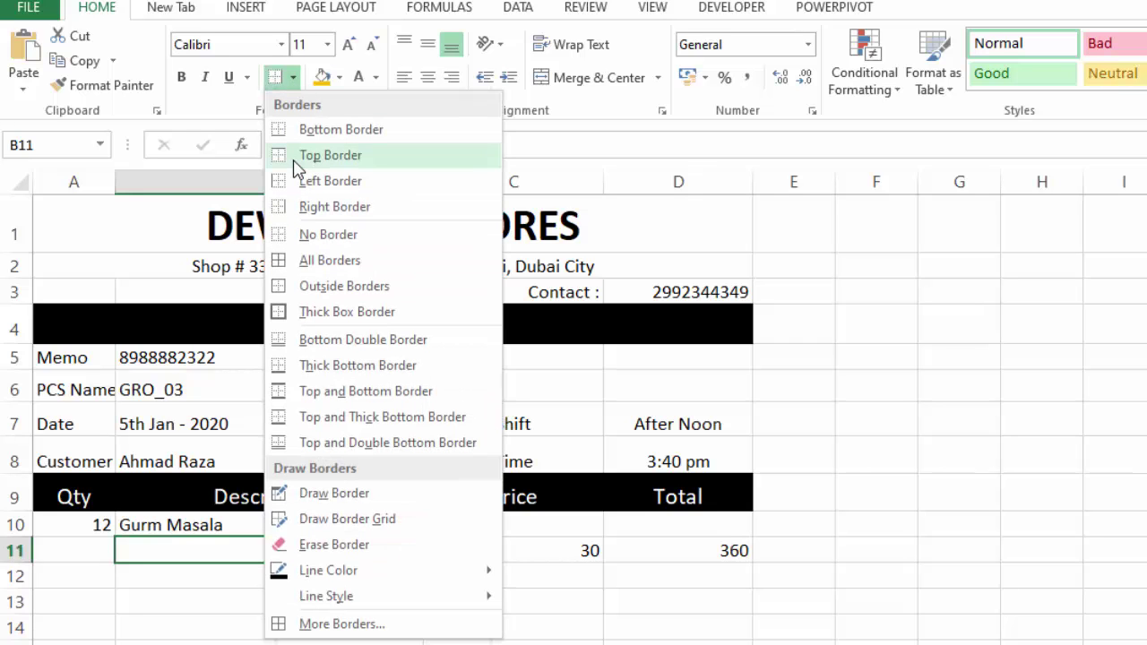
click(307, 217)
click(1146, 644)
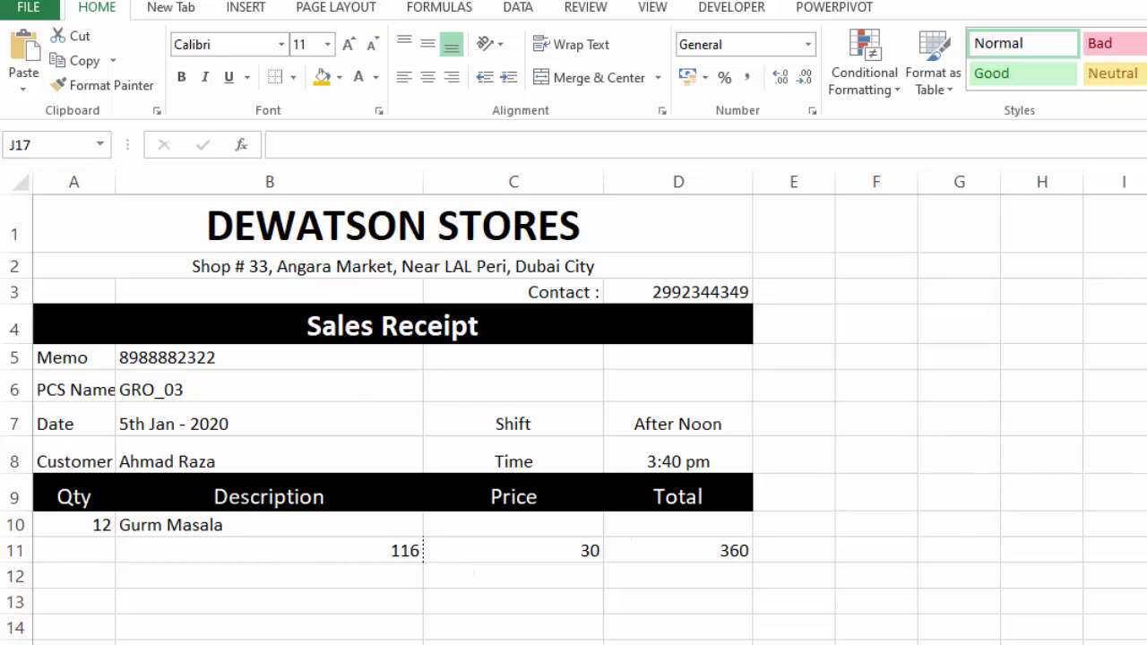
click(385, 551)
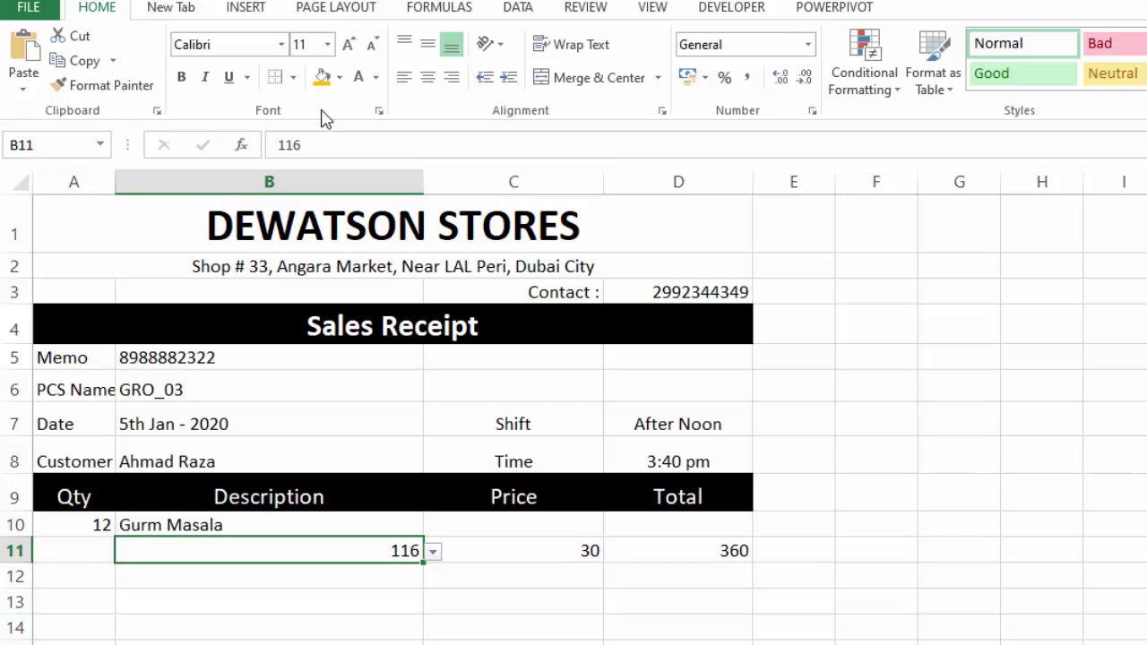
click(293, 77)
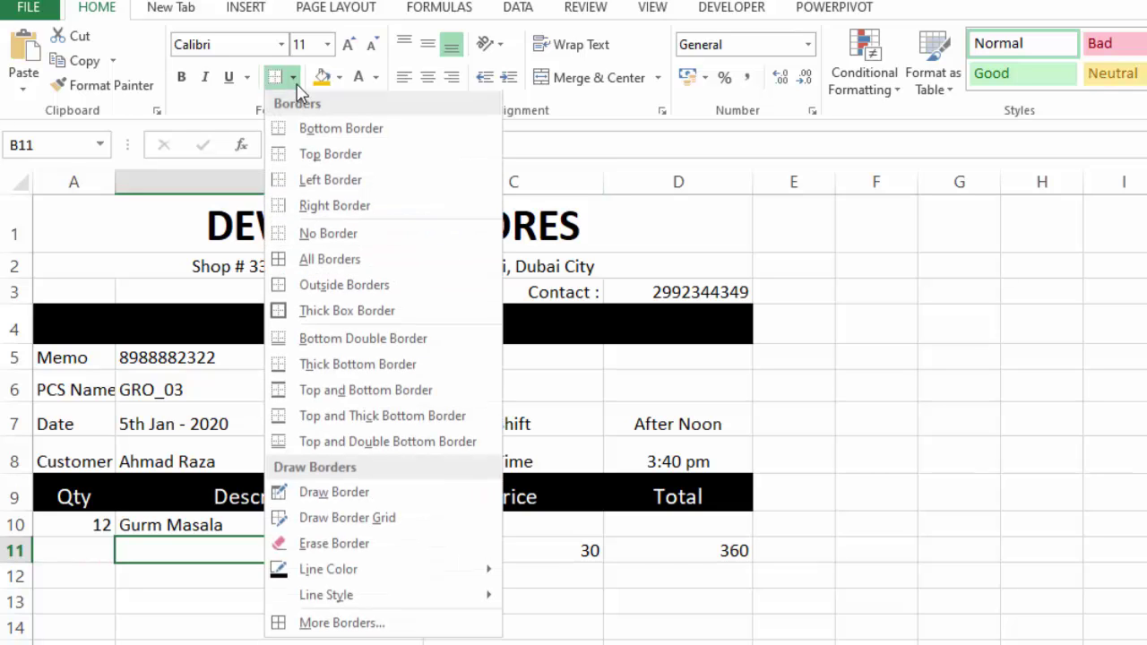
click(317, 206)
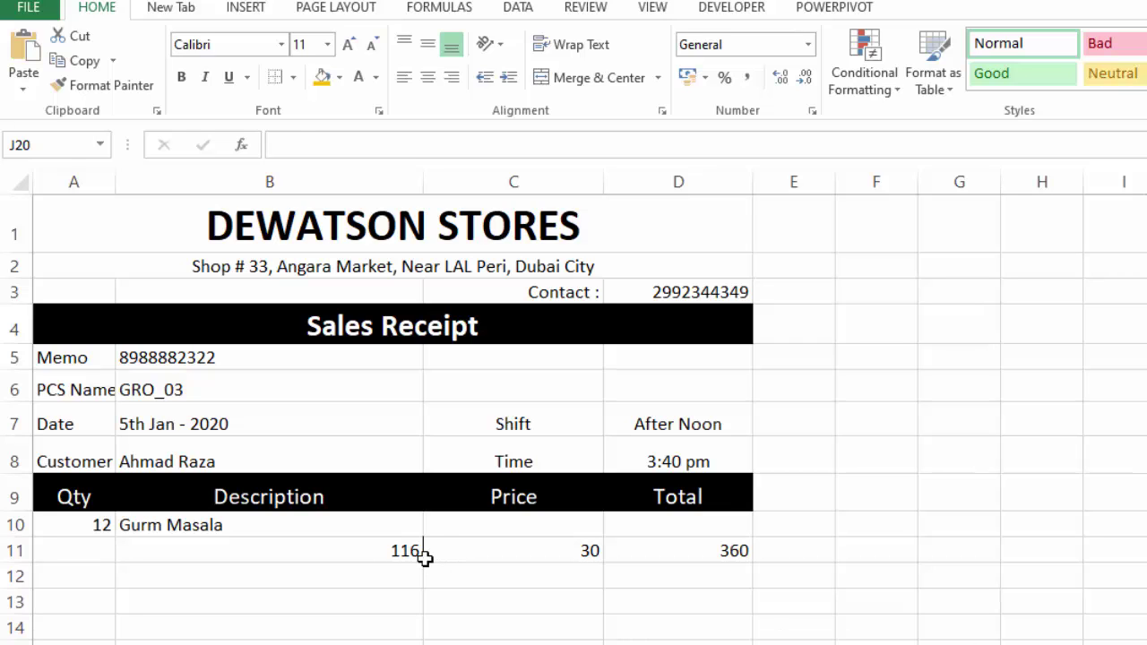
Clear the item code in B11 and check how the description, price and total respond.
click(370, 554)
key(BackSpace)
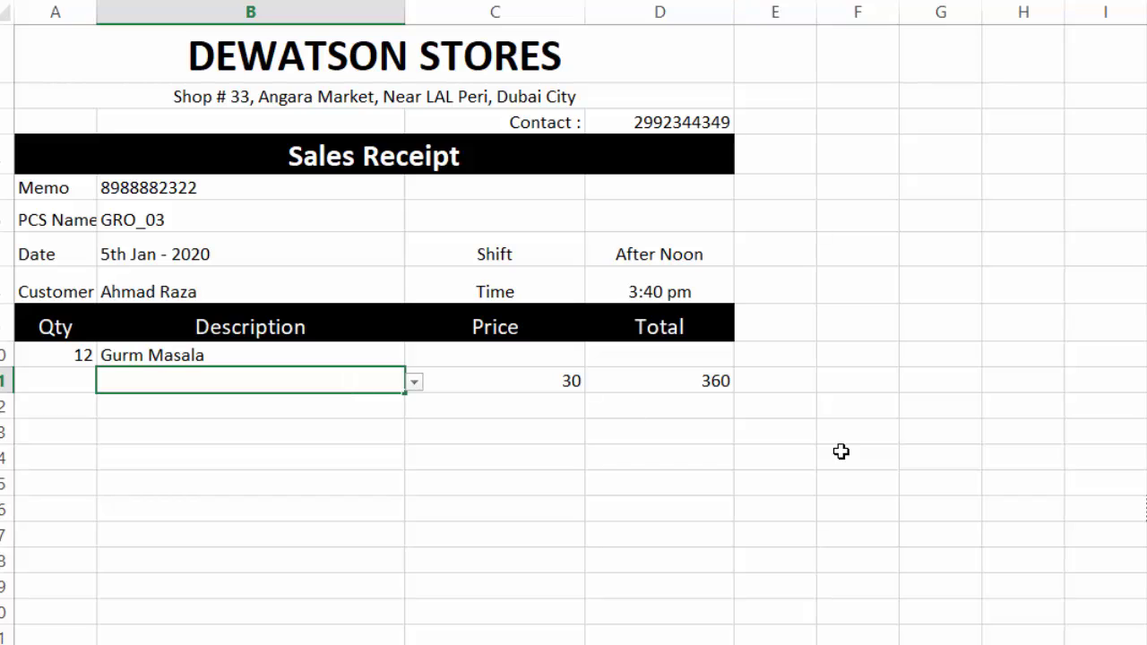
click(859, 622)
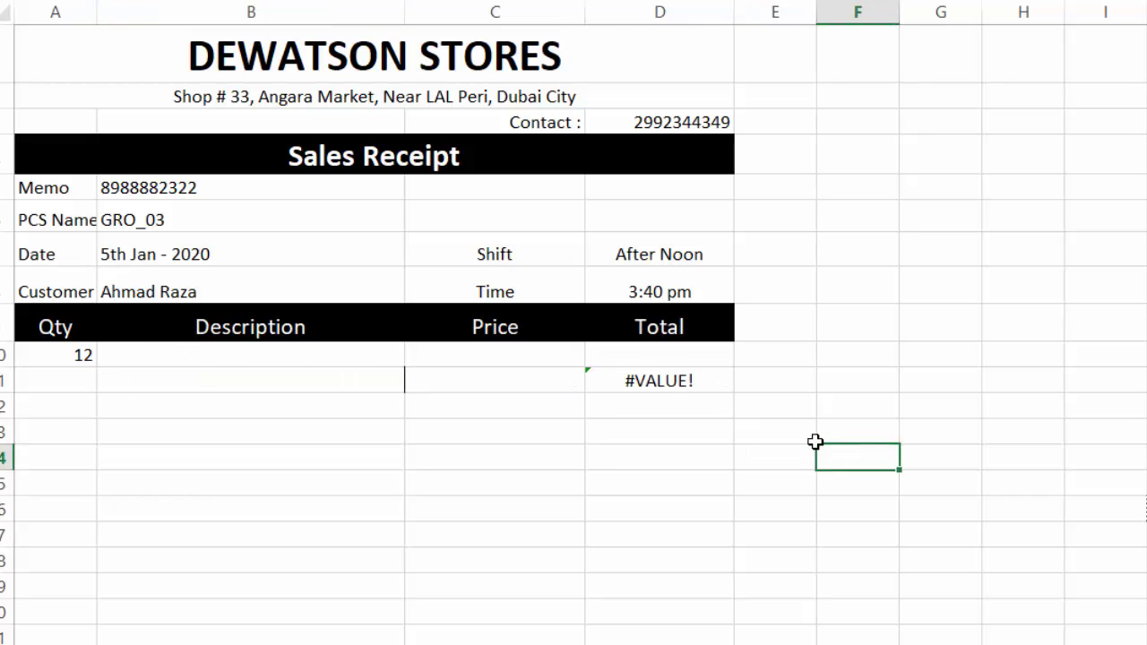
Wrap the item total in D11 in an error check that returns blank, using =IFERROR(A10*C11,"").
click(599, 376)
double_click(621, 381)
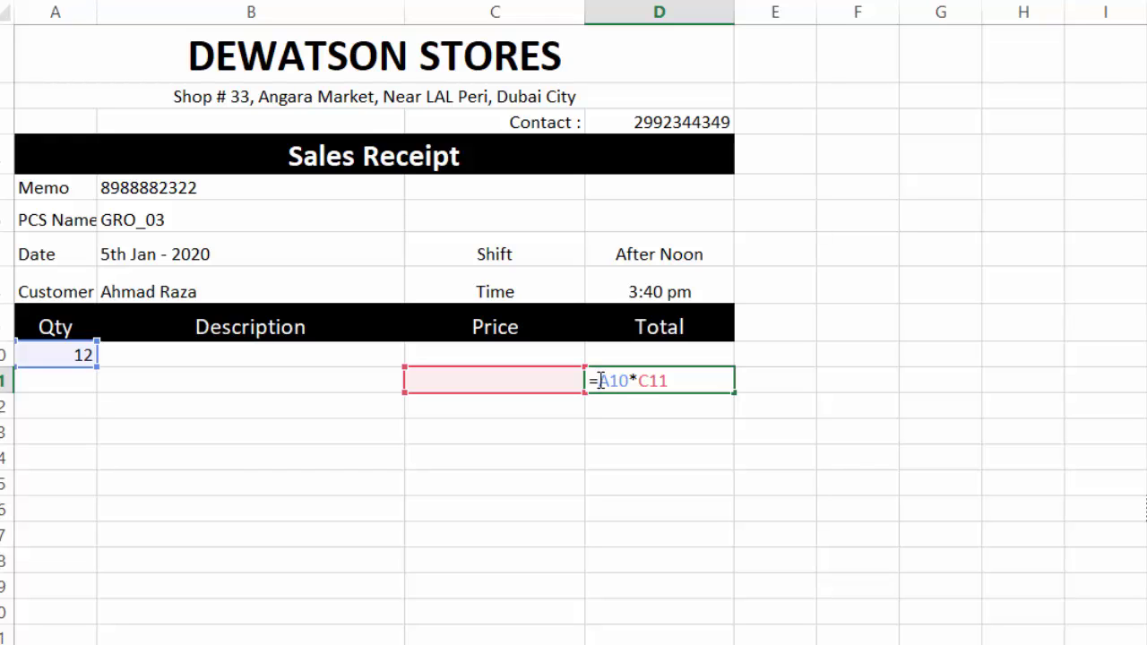
text(IFERRO)
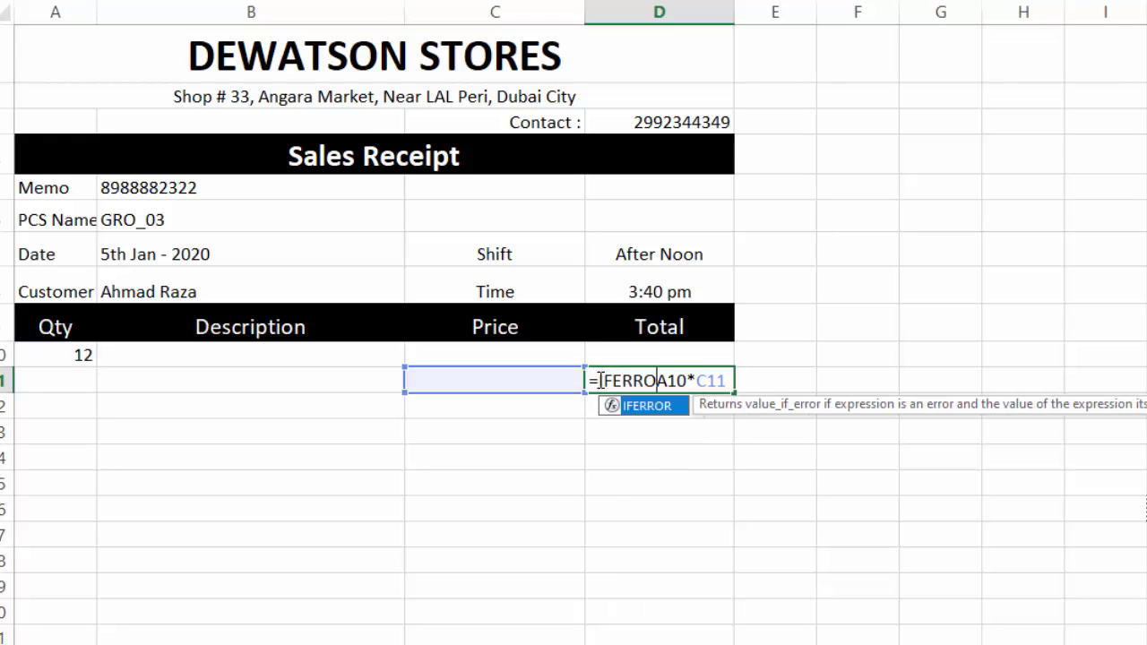
text(R)
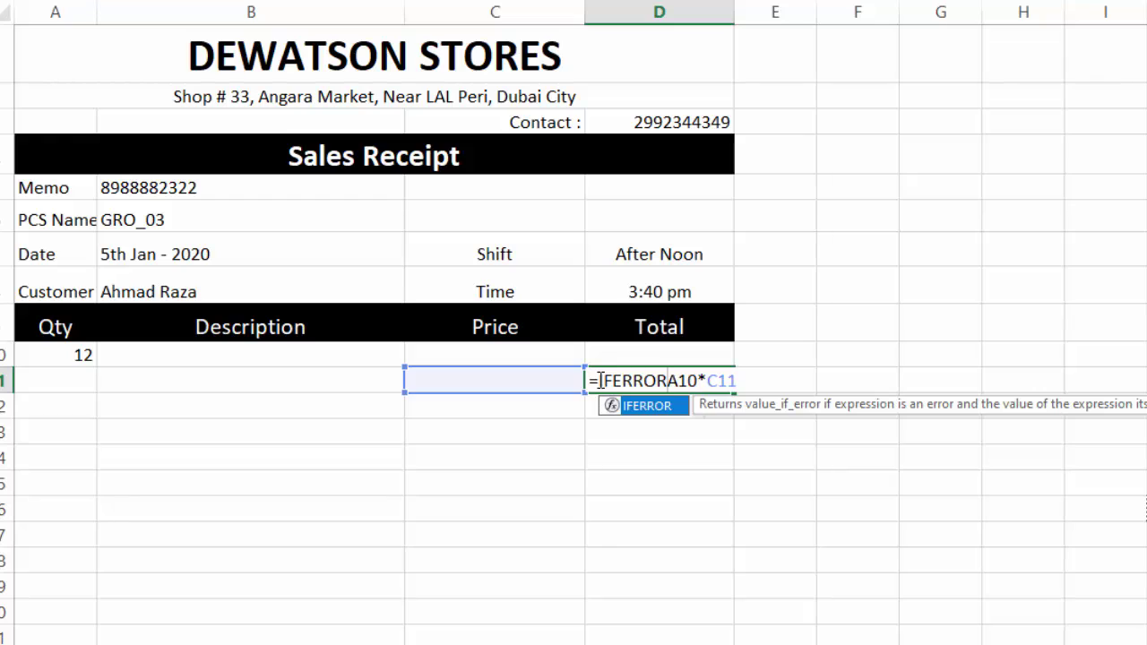
text(()
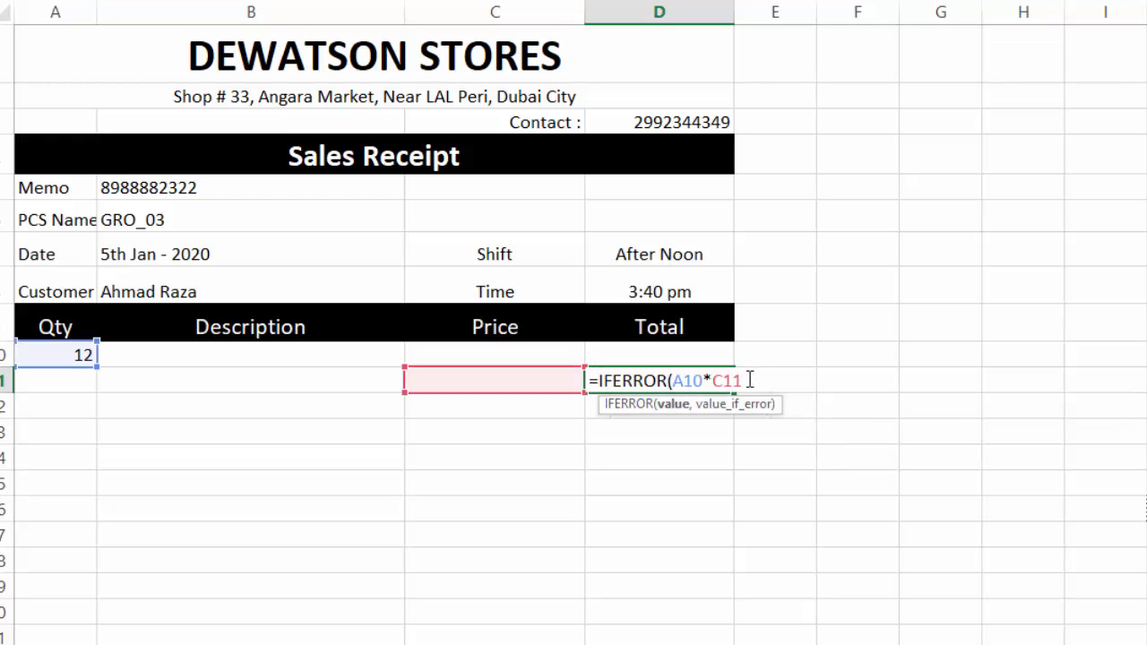
text(,""))
key(Return)
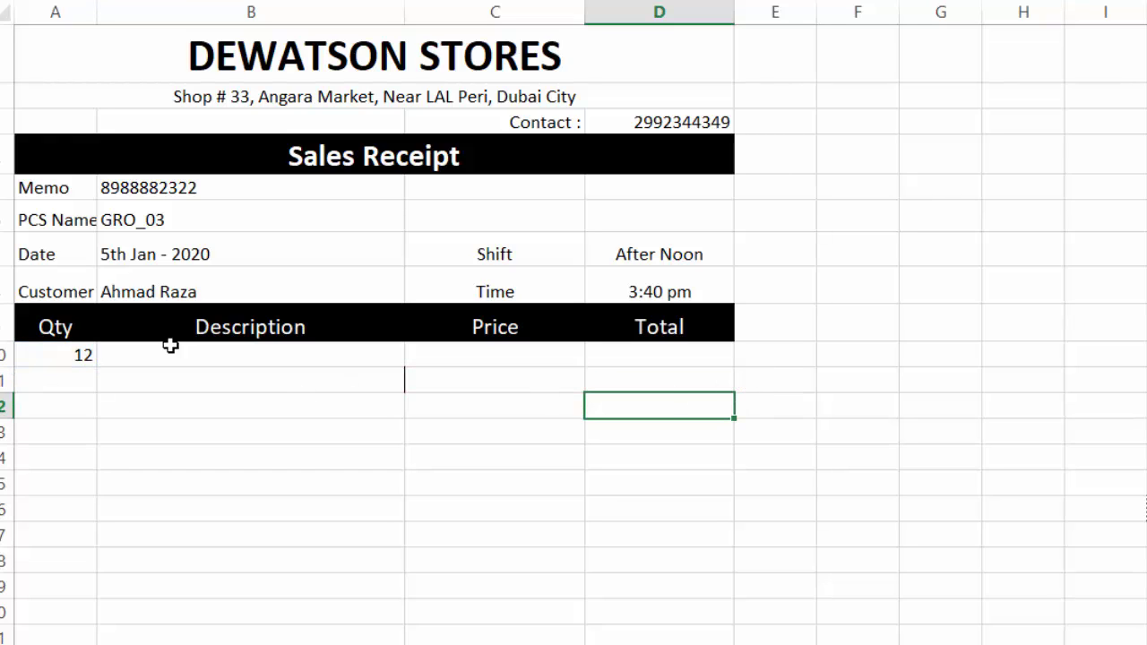
Clear the quantity in A10 and fill the two-row item block A10:D11 down to about row 27.
click(65, 356)
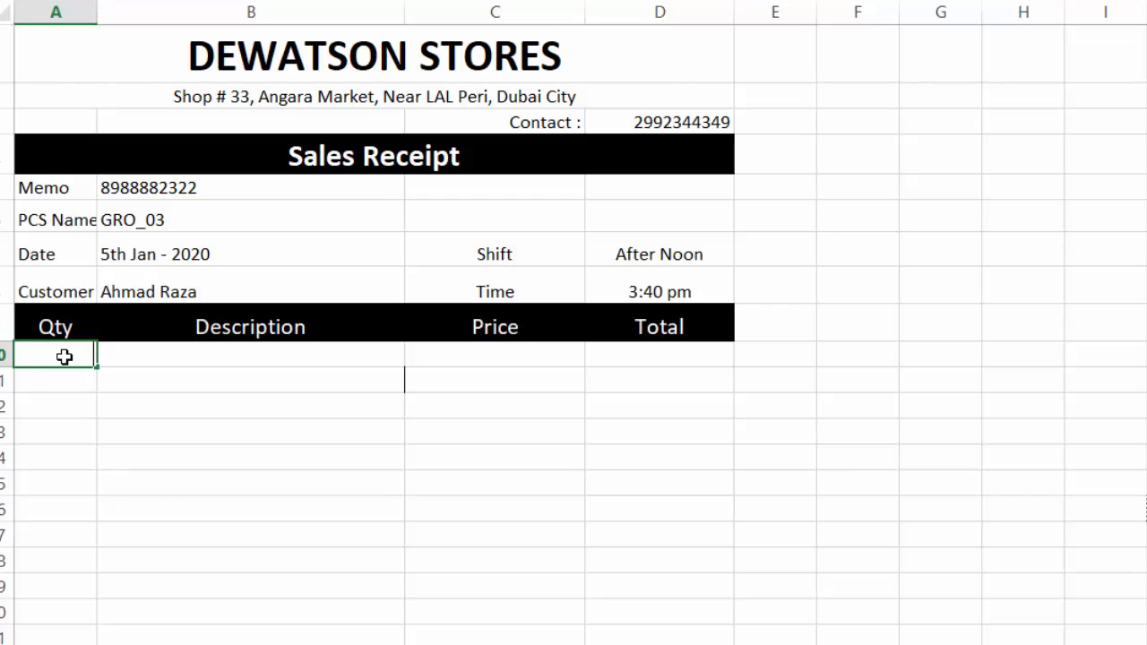
click(1031, 431)
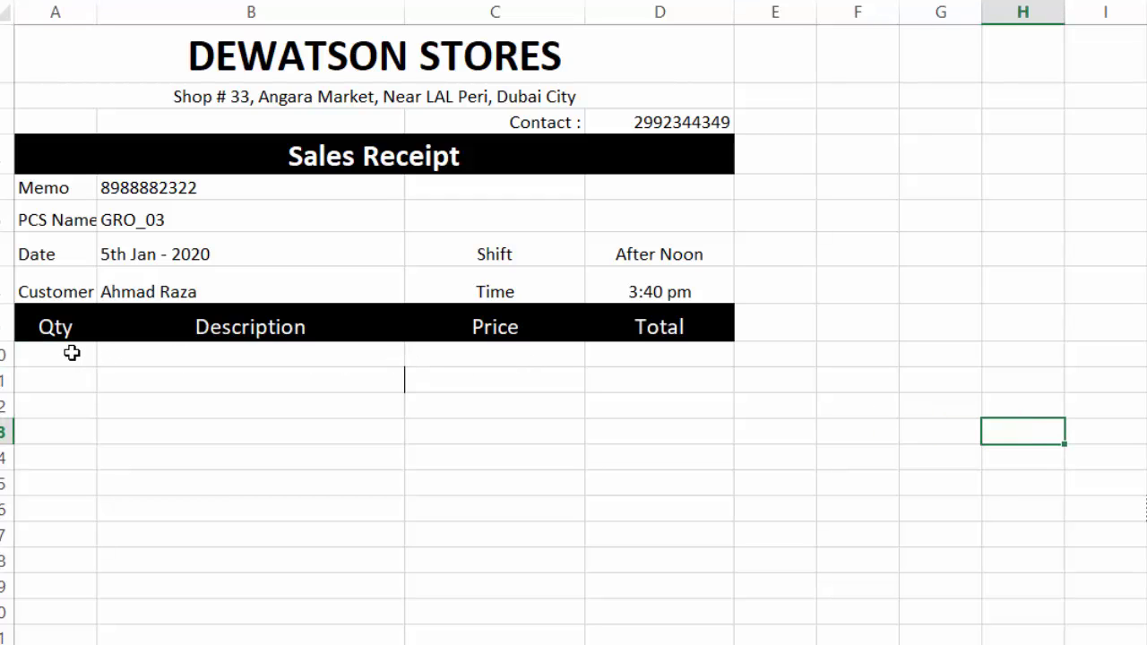
click(71, 359)
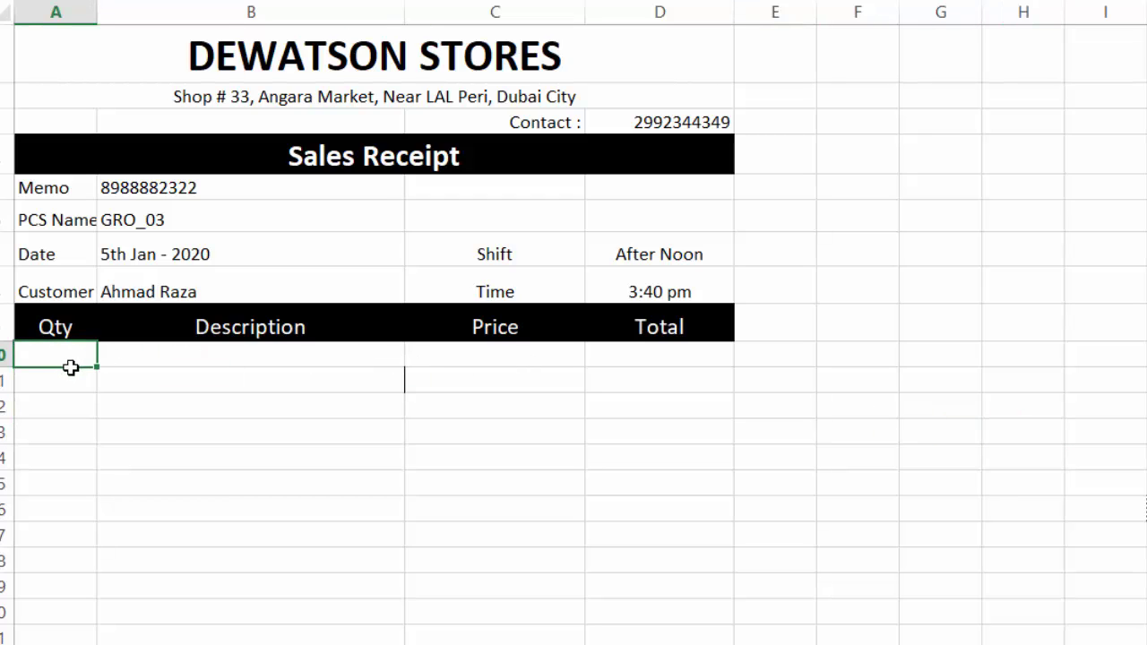
drag(71, 368, 650, 382)
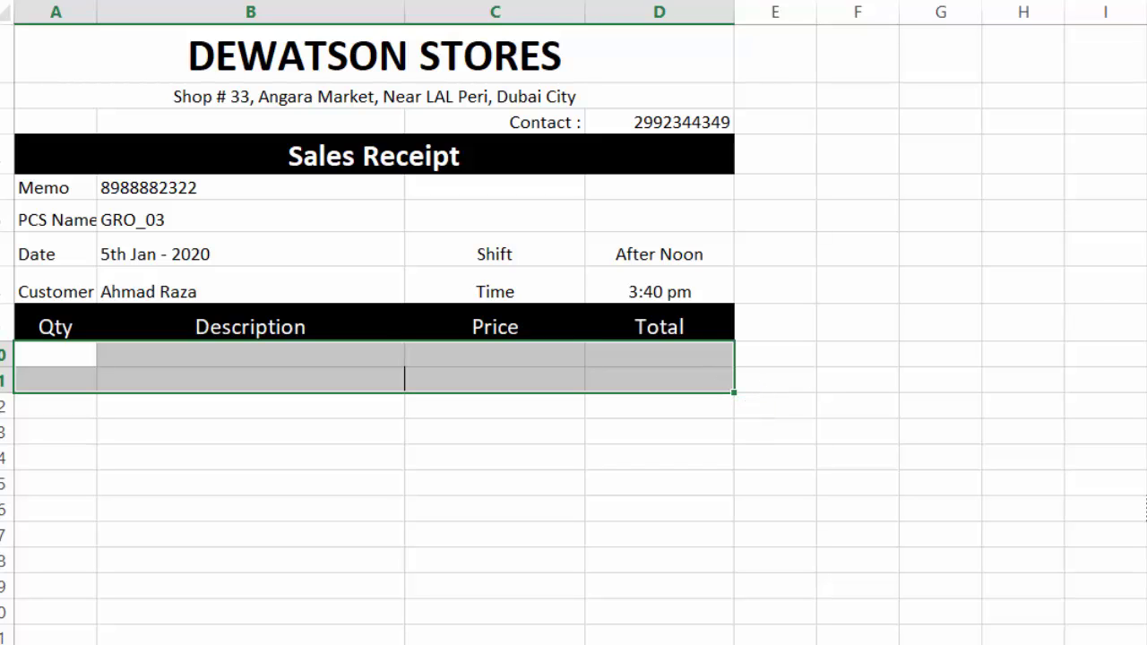
scroll(574, 359, down, 2)
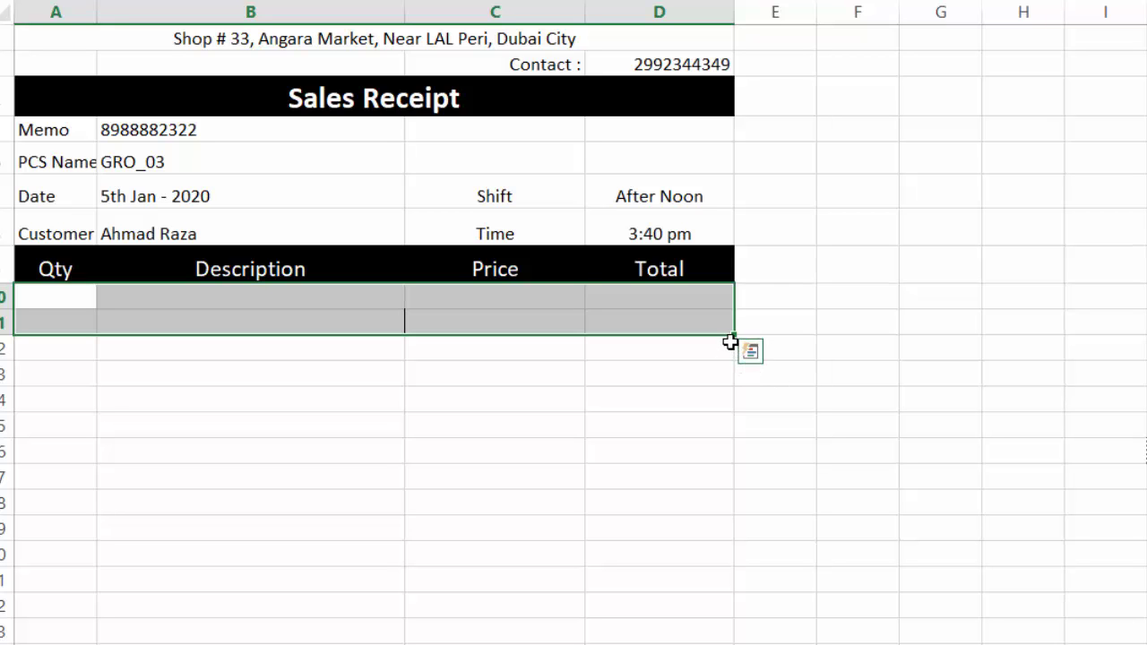
scroll(573, 323, down, 3)
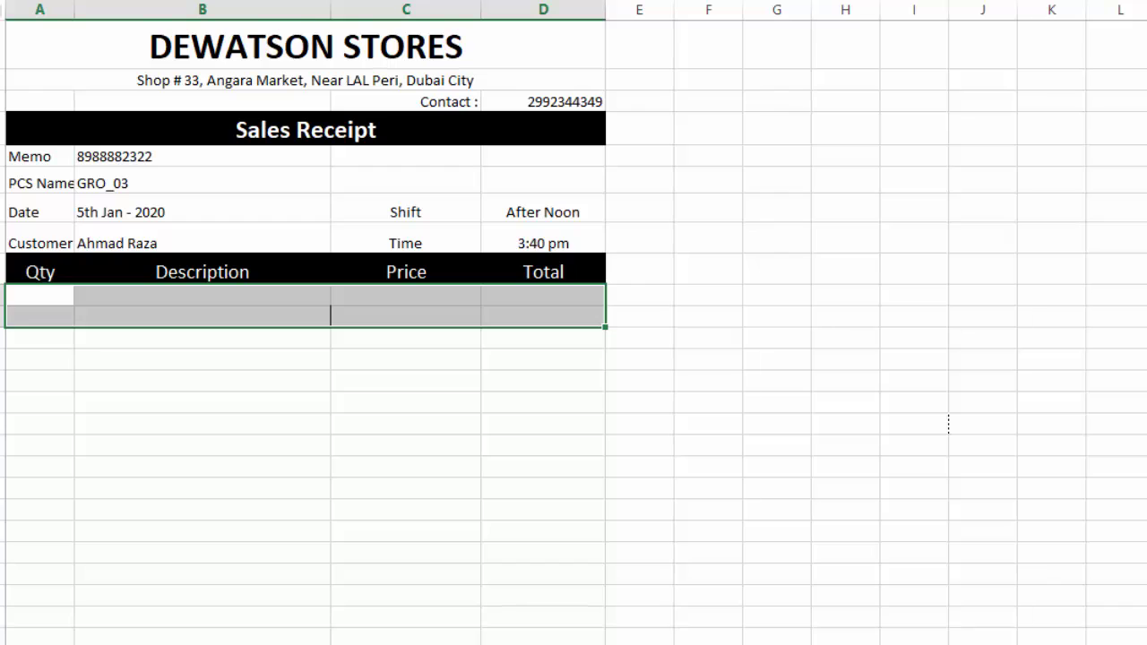
scroll(573, 359, down, 1)
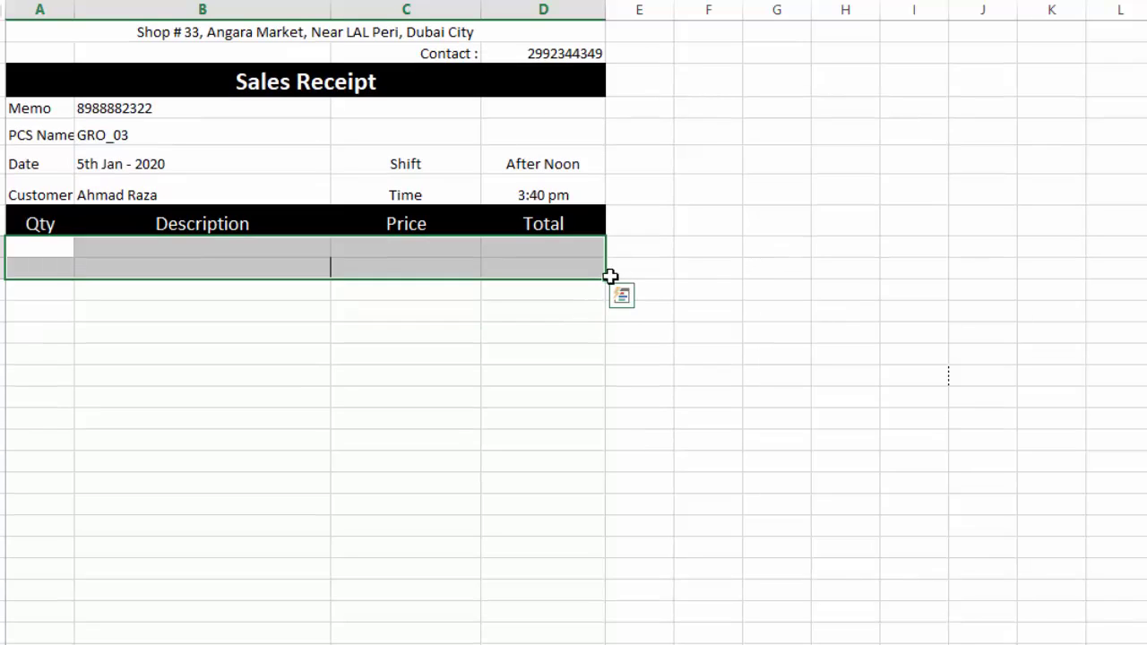
drag(607, 283, 593, 643)
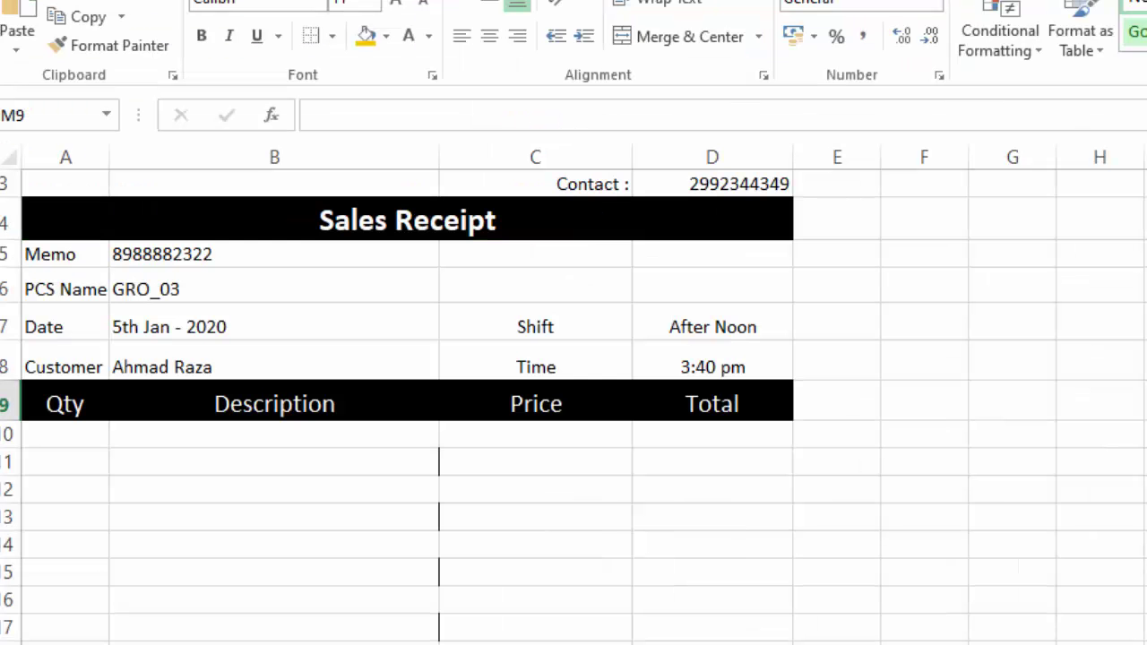
Choose item code 103 in B11 and item code 105 in B13 from their dropdown lists.
scroll(574, 403, up, 1)
scroll(573, 403, down, 1)
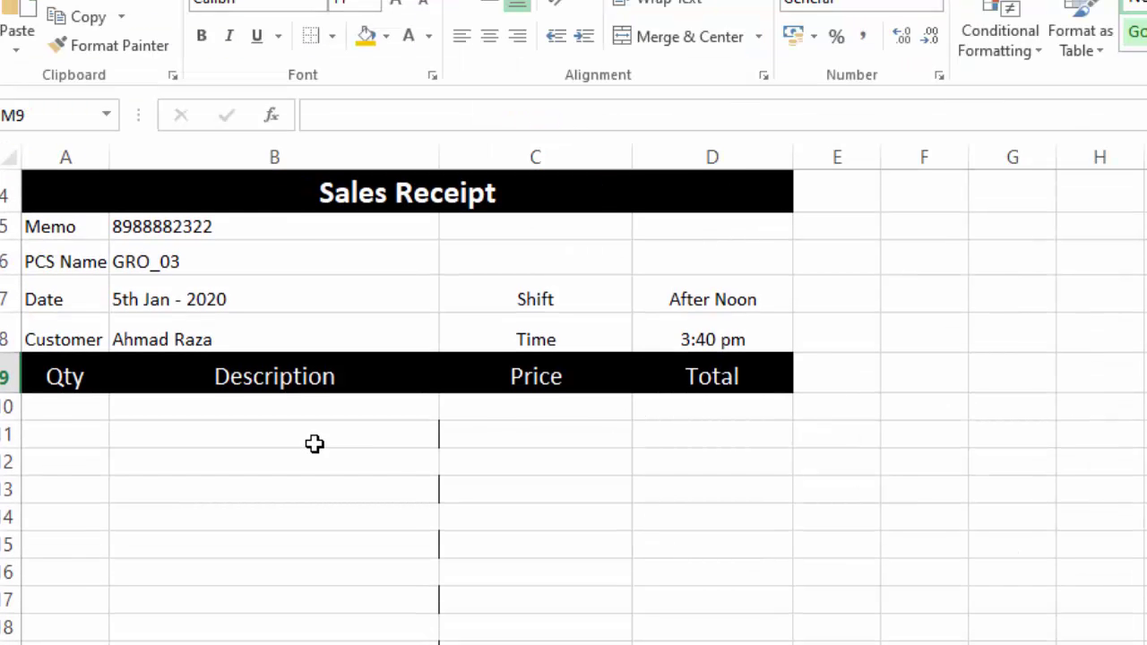
click(346, 435)
click(450, 434)
click(302, 495)
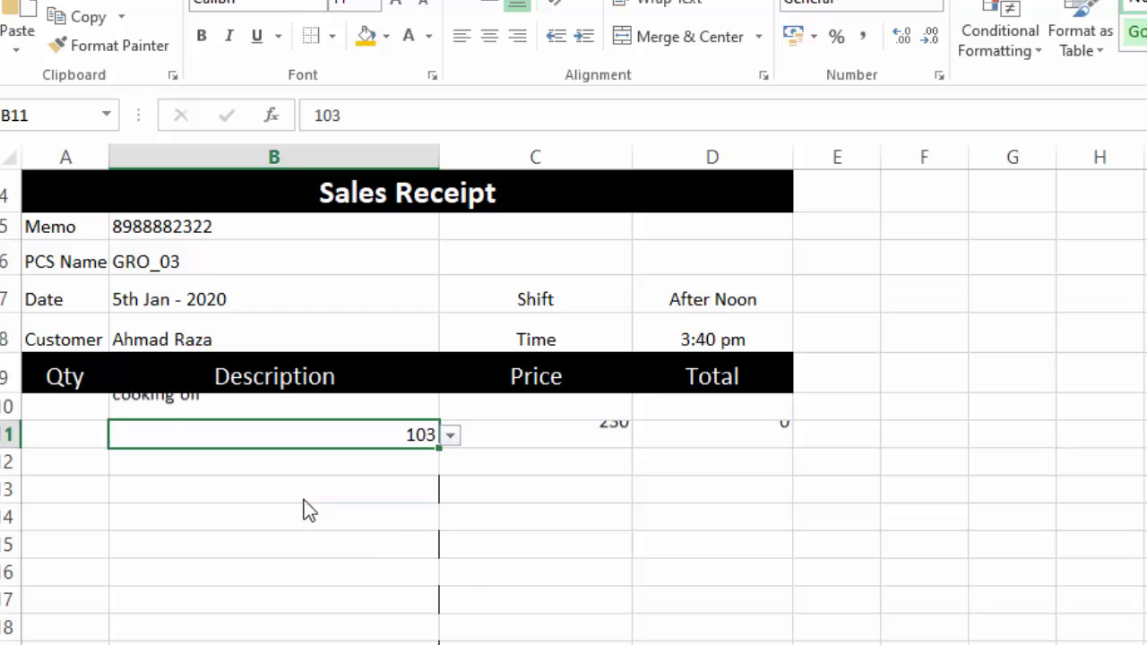
click(394, 488)
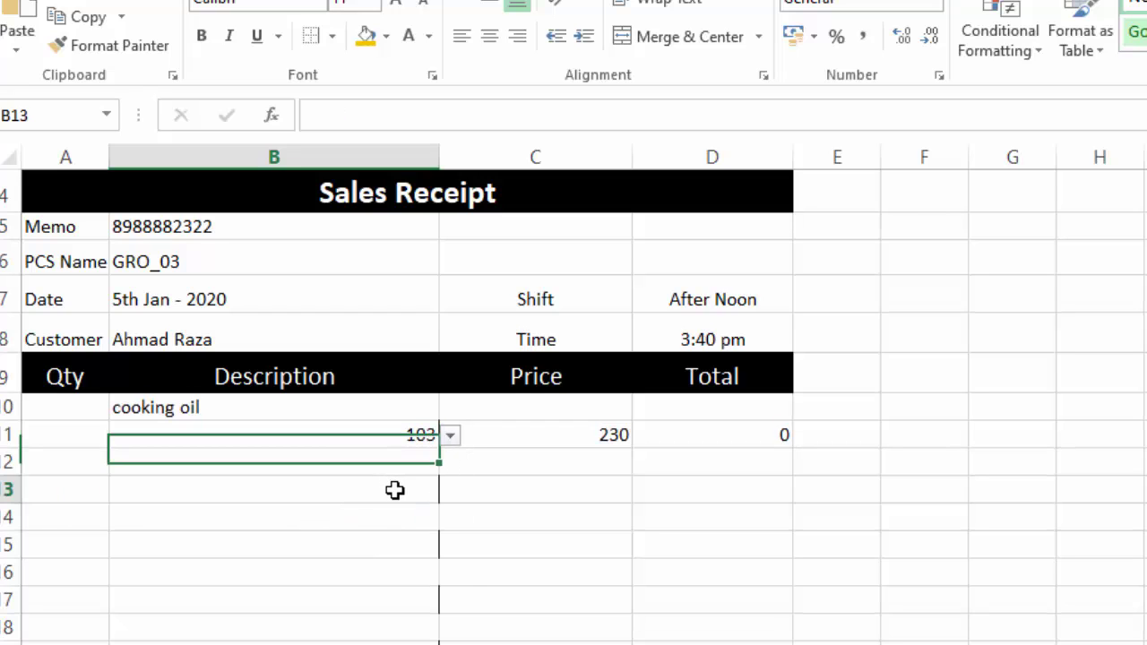
click(450, 493)
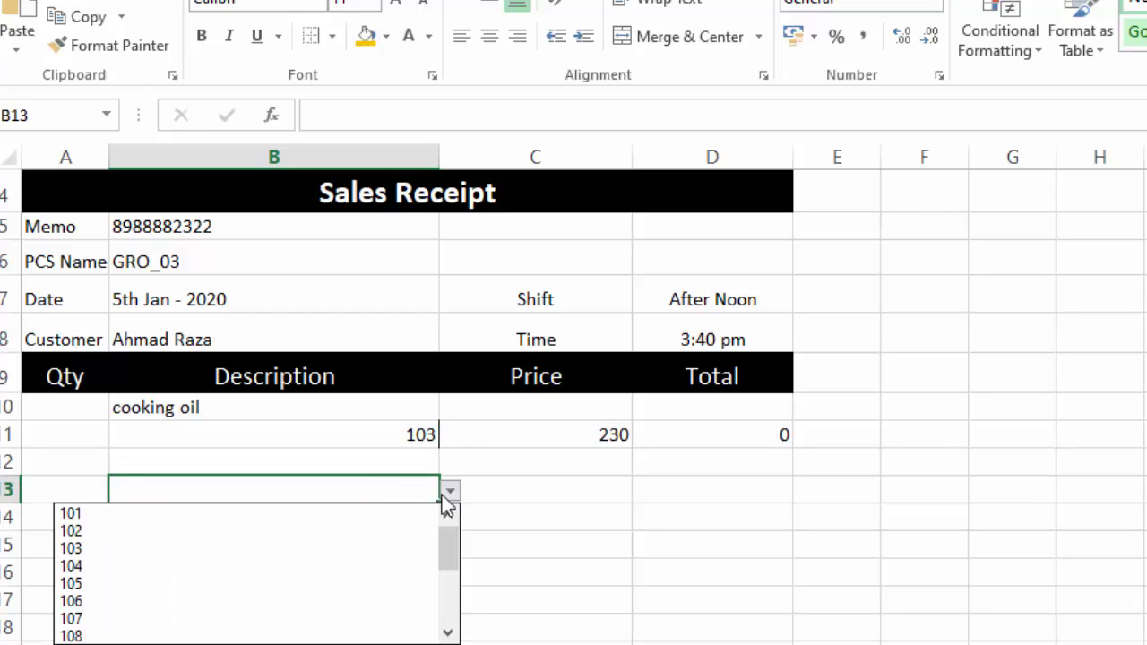
click(202, 589)
Choose item code 107 in B15 and item code 113 in B17 from their dropdown lists.
click(384, 552)
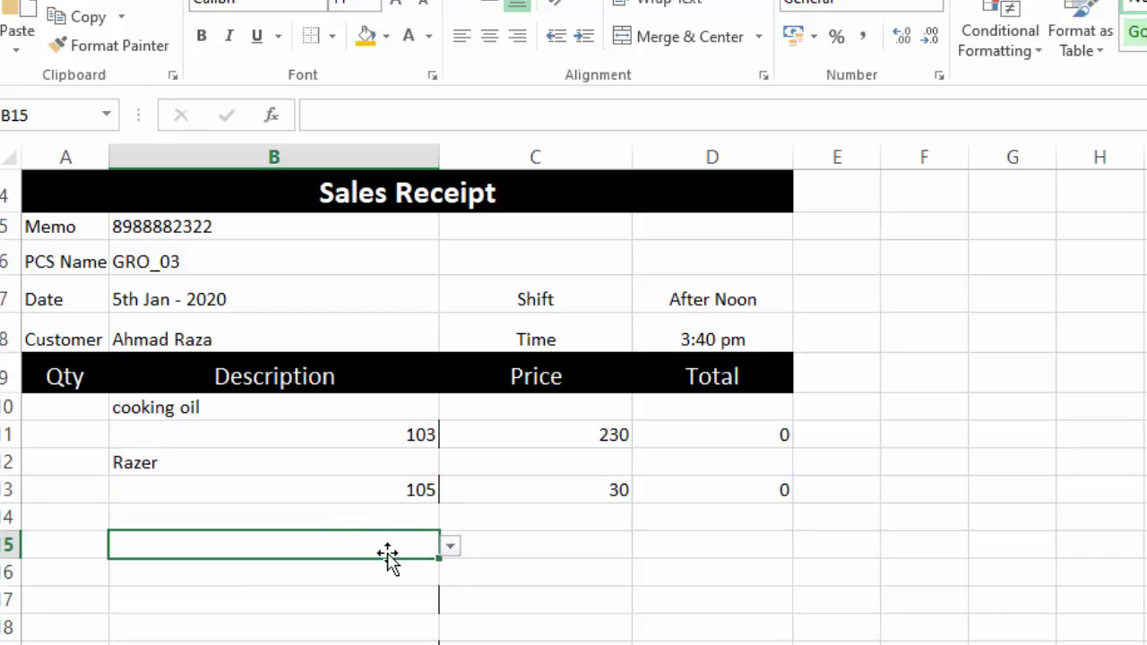
click(450, 545)
click(381, 620)
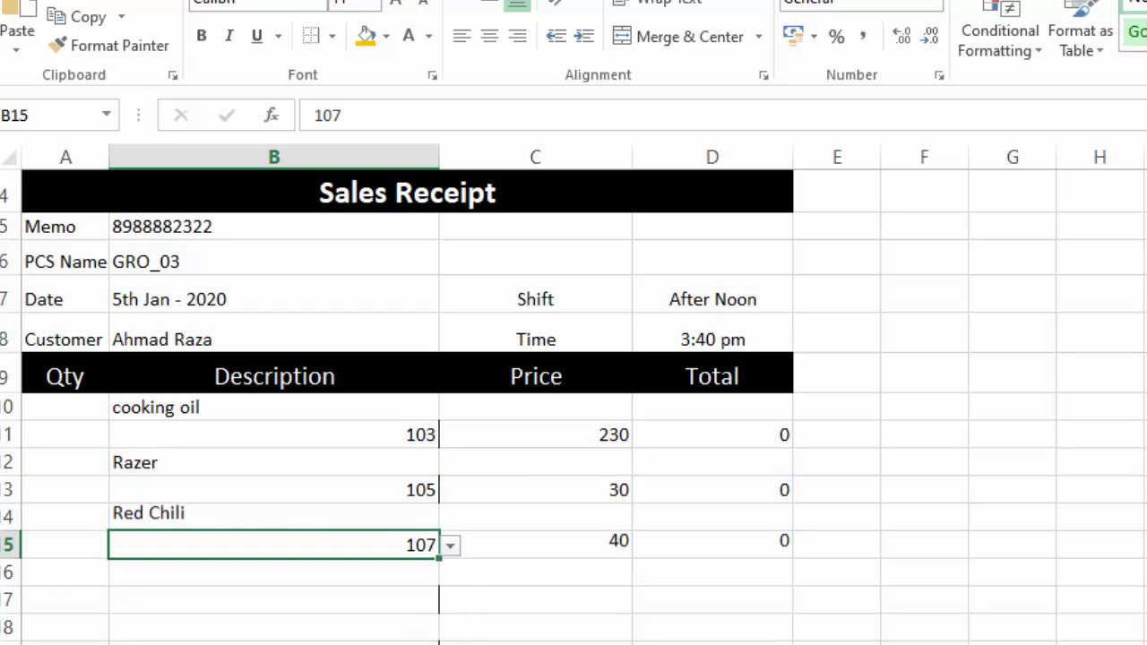
click(383, 602)
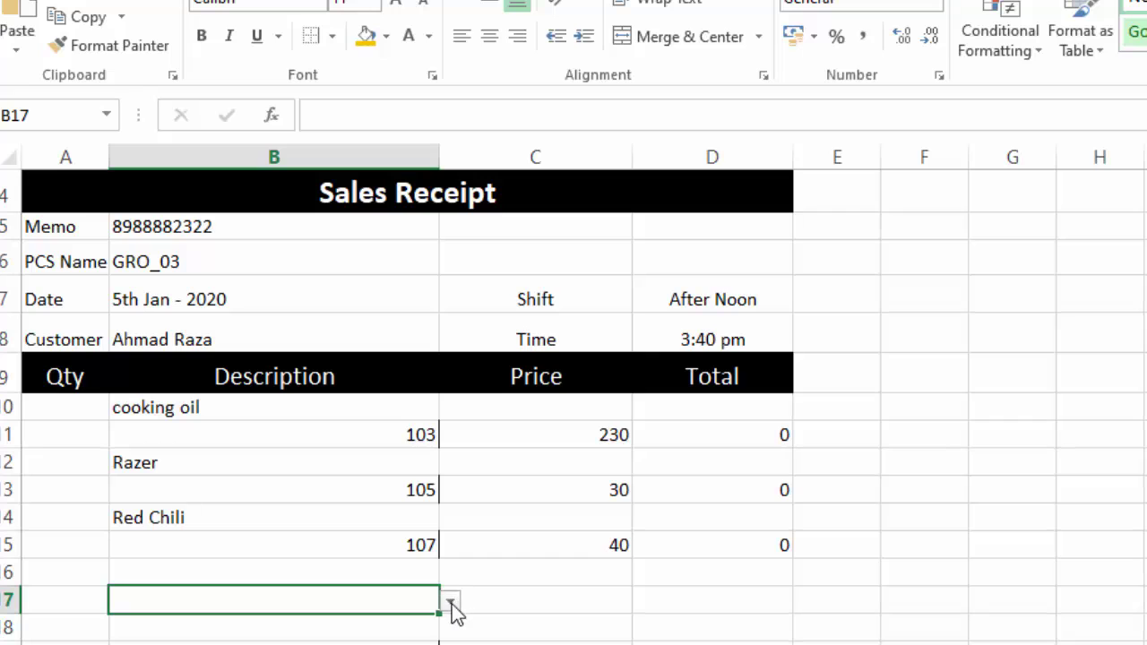
click(450, 601)
click(449, 643)
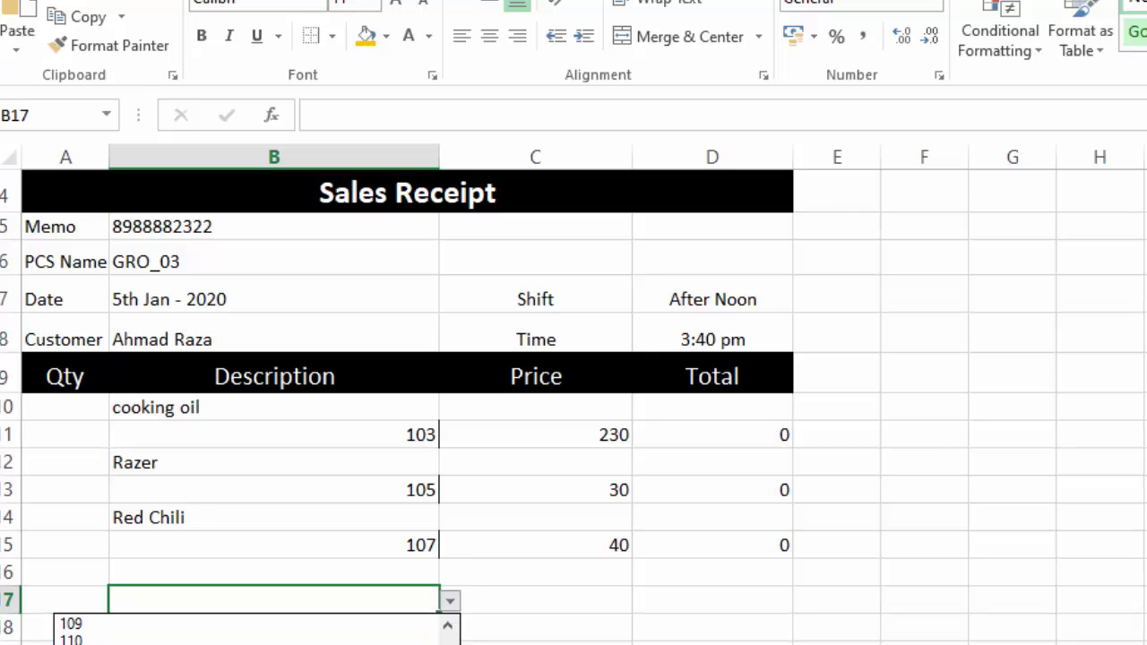
click(384, 643)
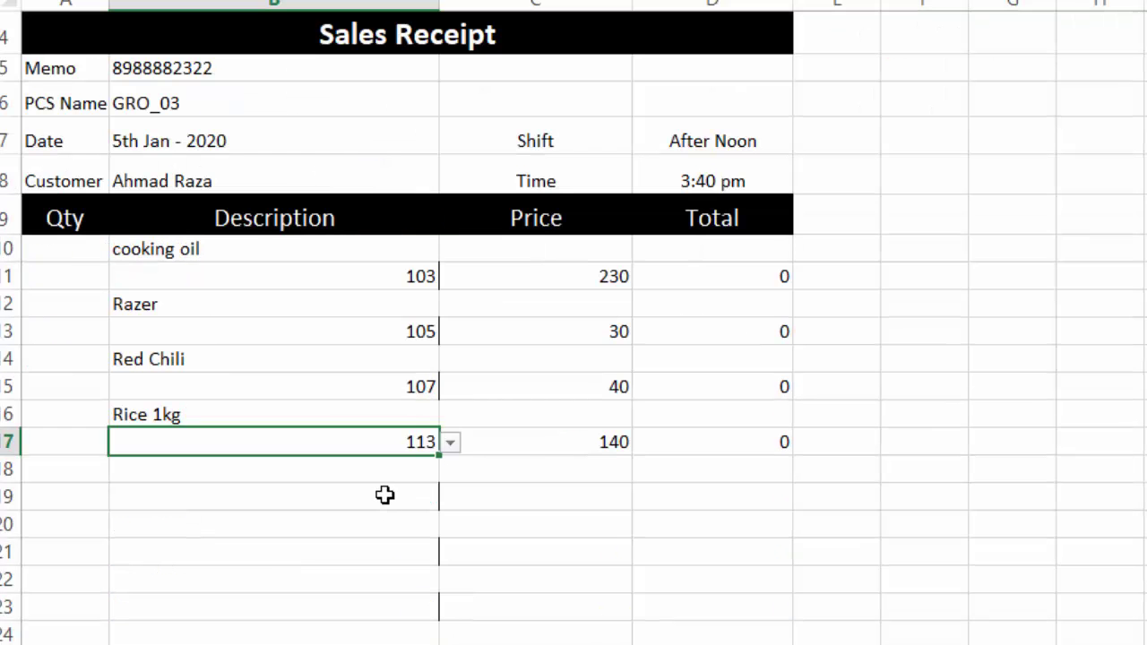
Choose item codes 107 in B19, 108 in B21, 114 in B23, 113 in B25 and 116 in B27.
click(385, 496)
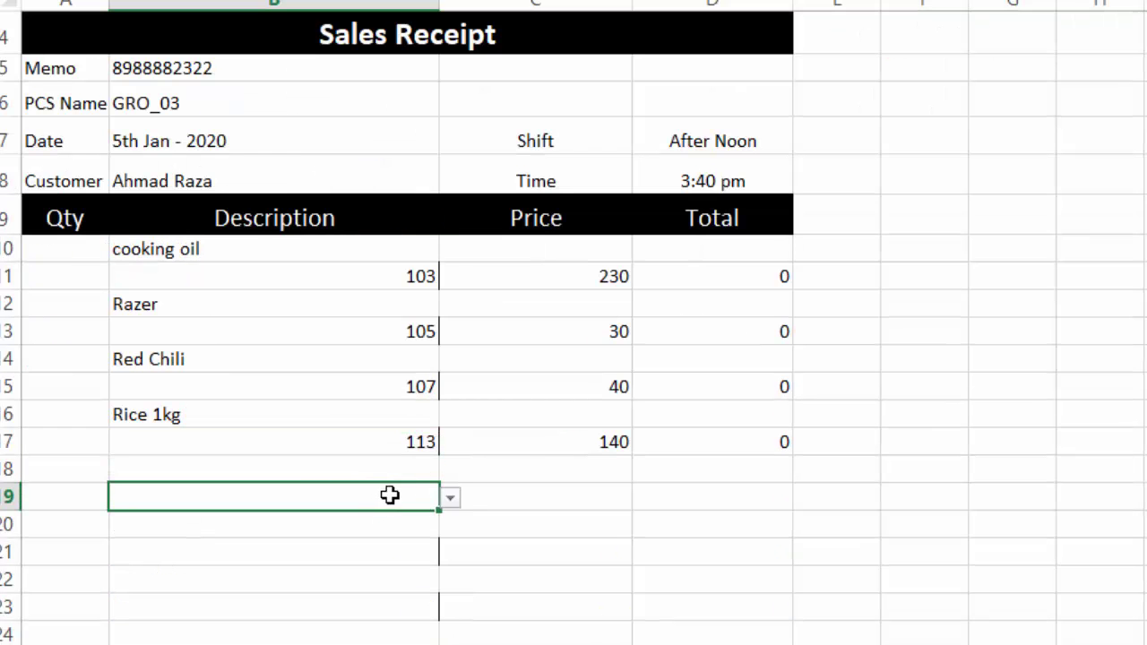
click(451, 500)
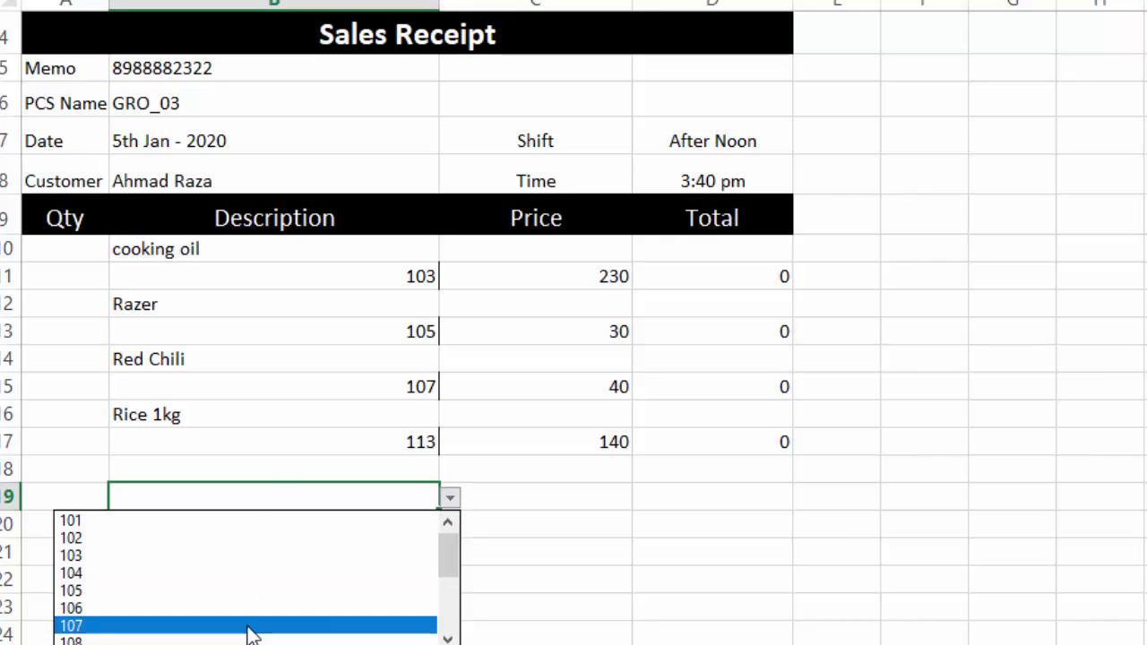
click(248, 626)
click(388, 549)
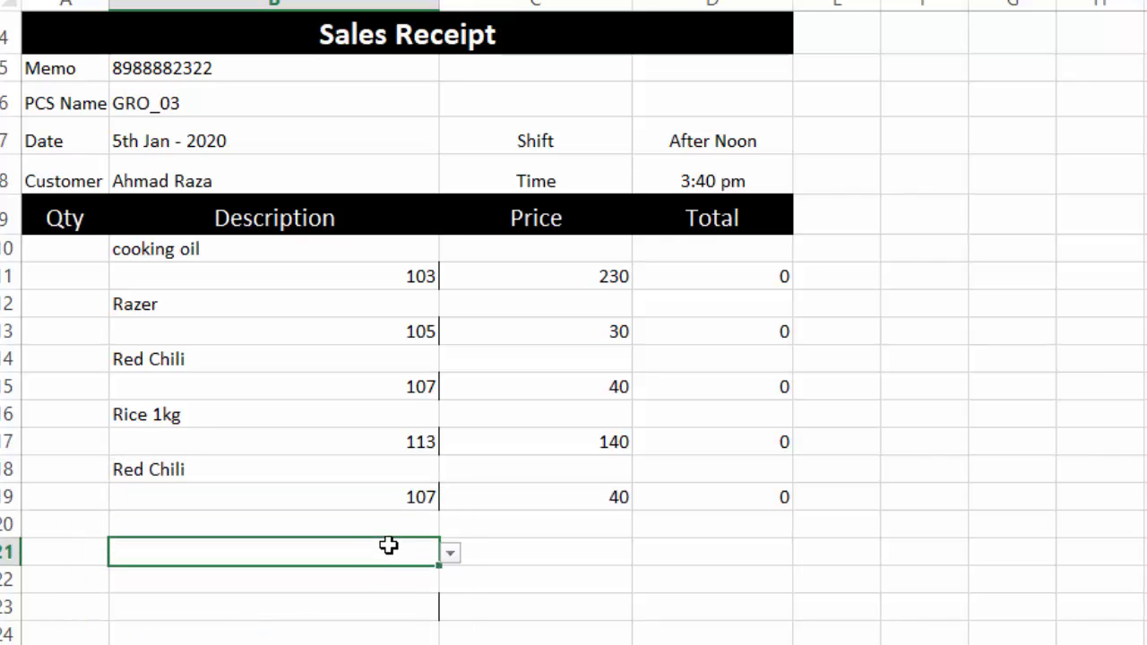
click(450, 554)
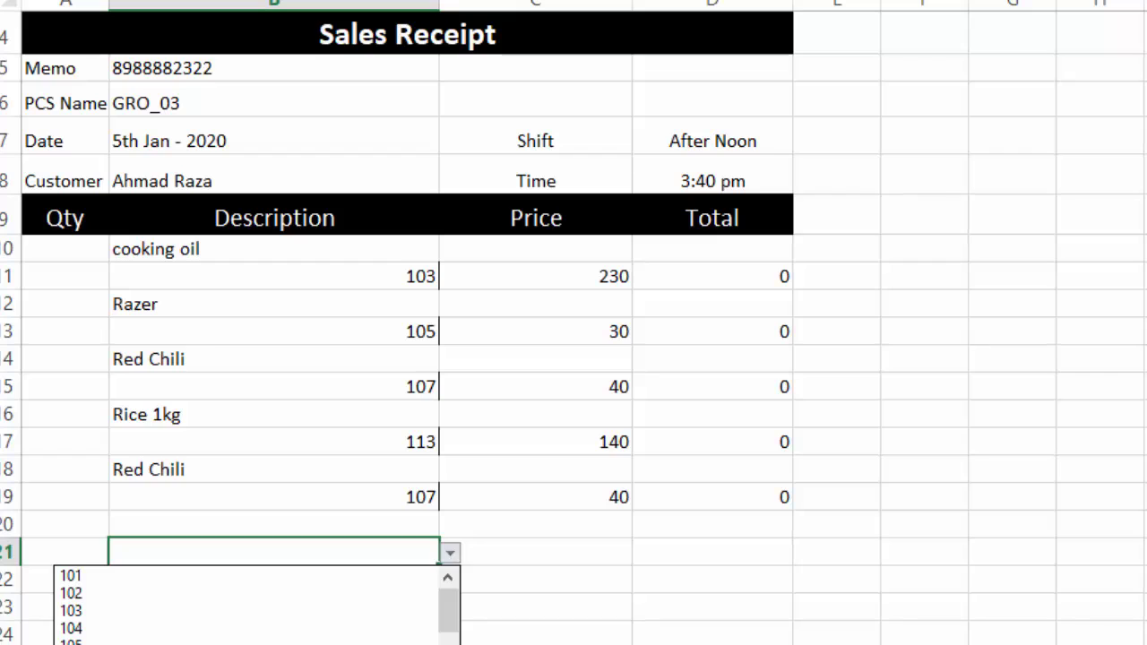
click(248, 644)
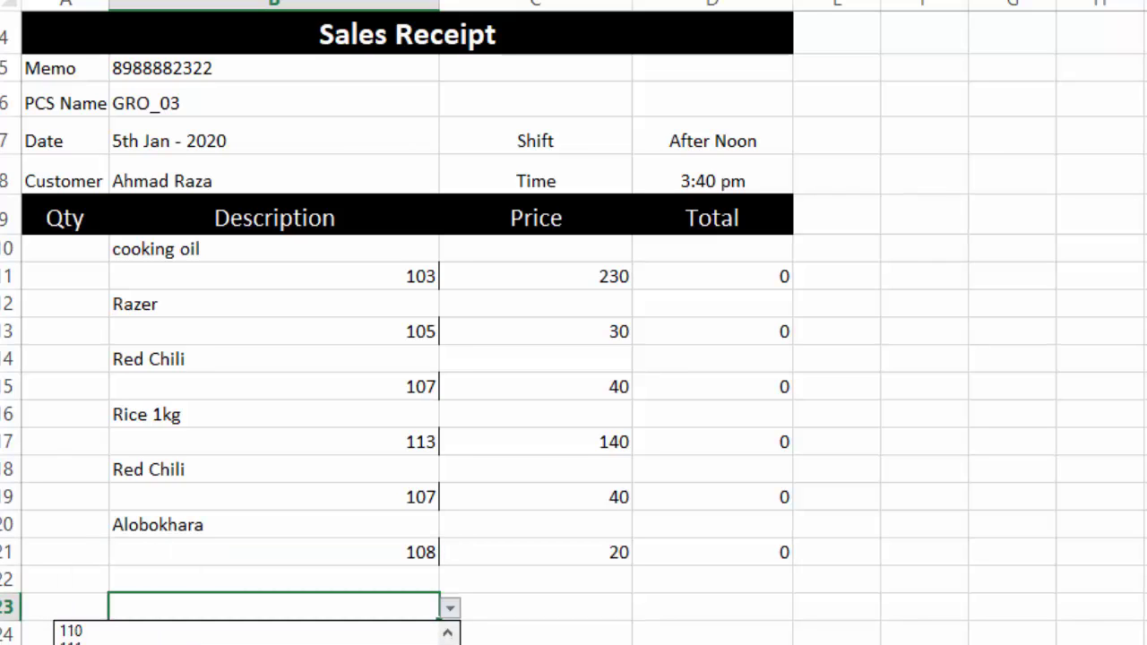
click(247, 644)
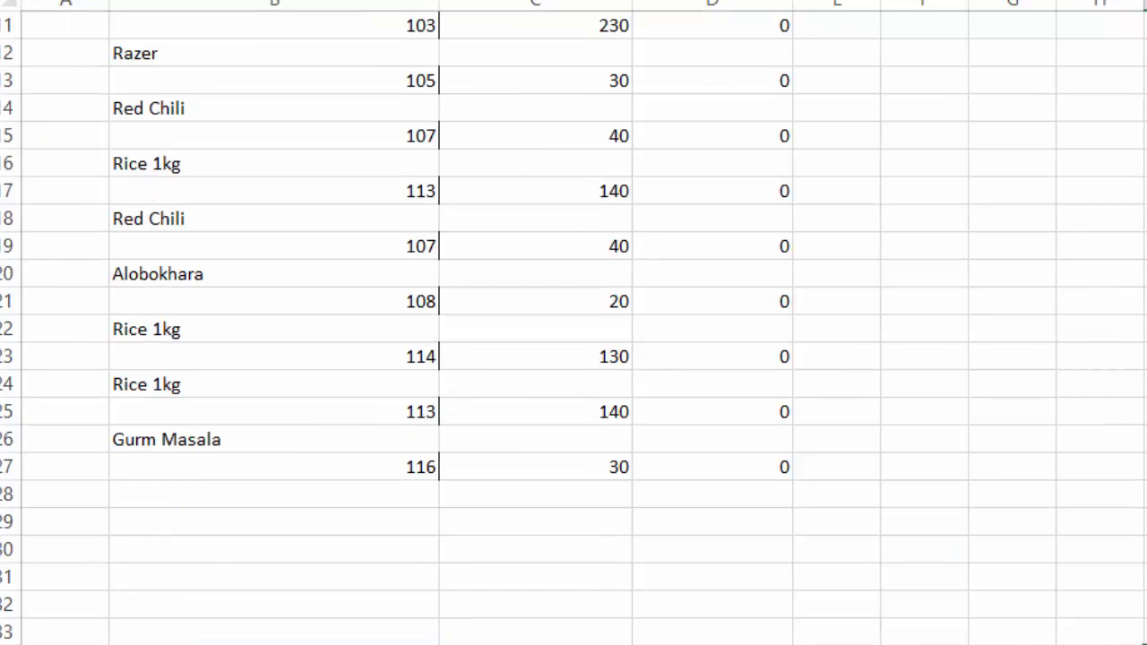
Enter quantities of 12 in A10, 10 in A12 and 13 in A13.
scroll(574, 322, up, 4)
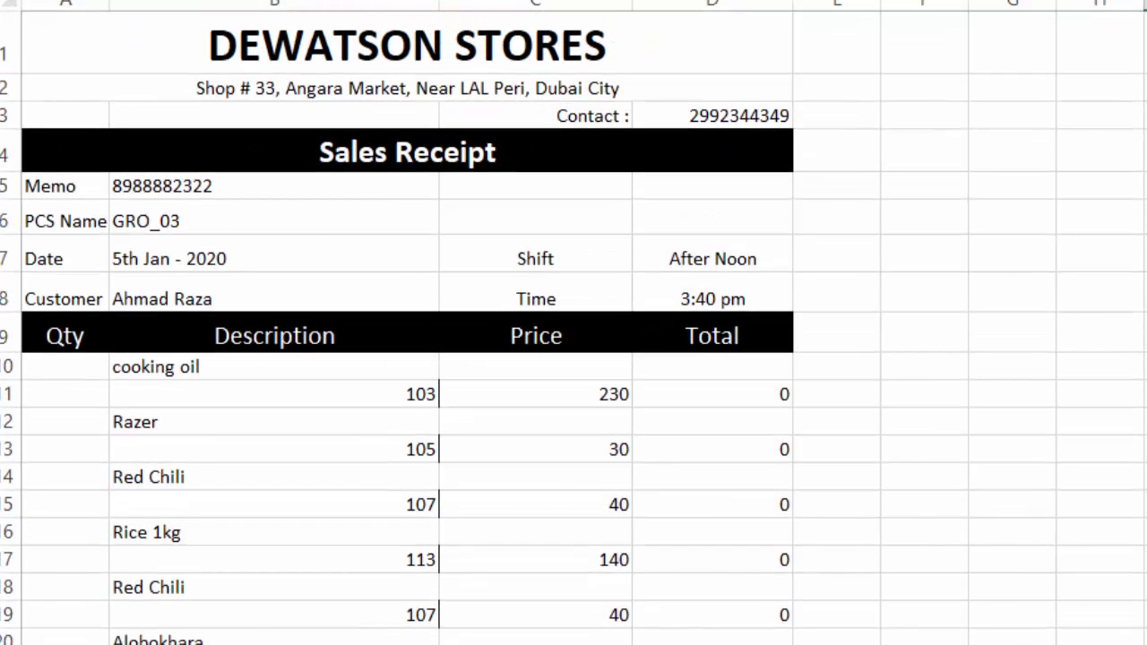
click(52, 371)
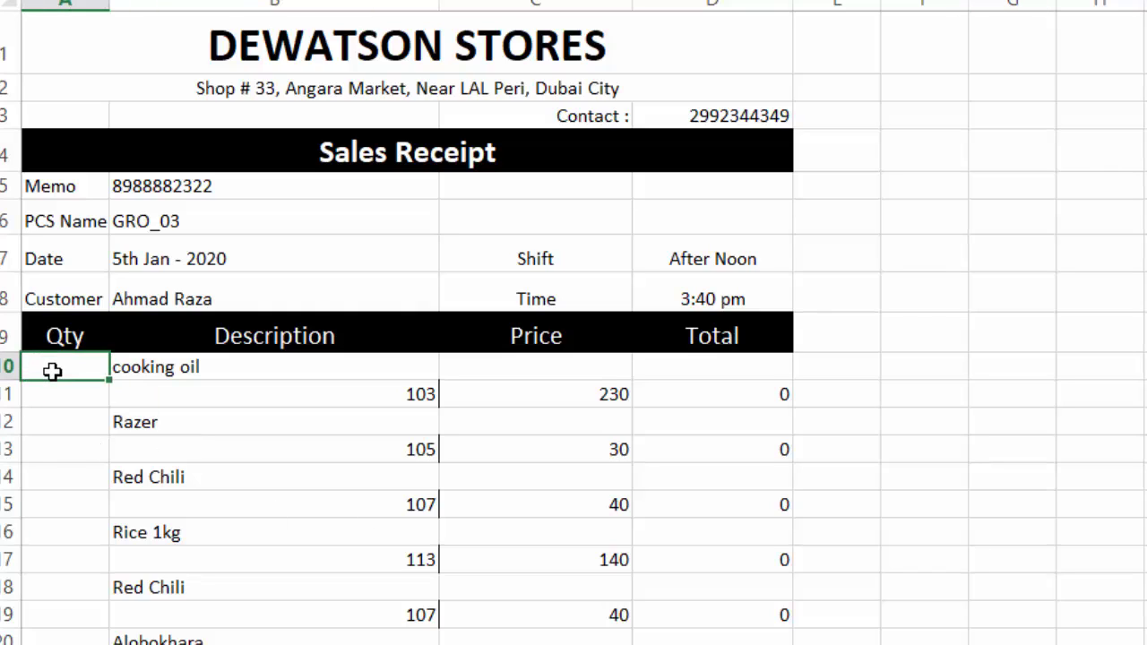
text(12)
key(Return)
key(Return)
text(10)
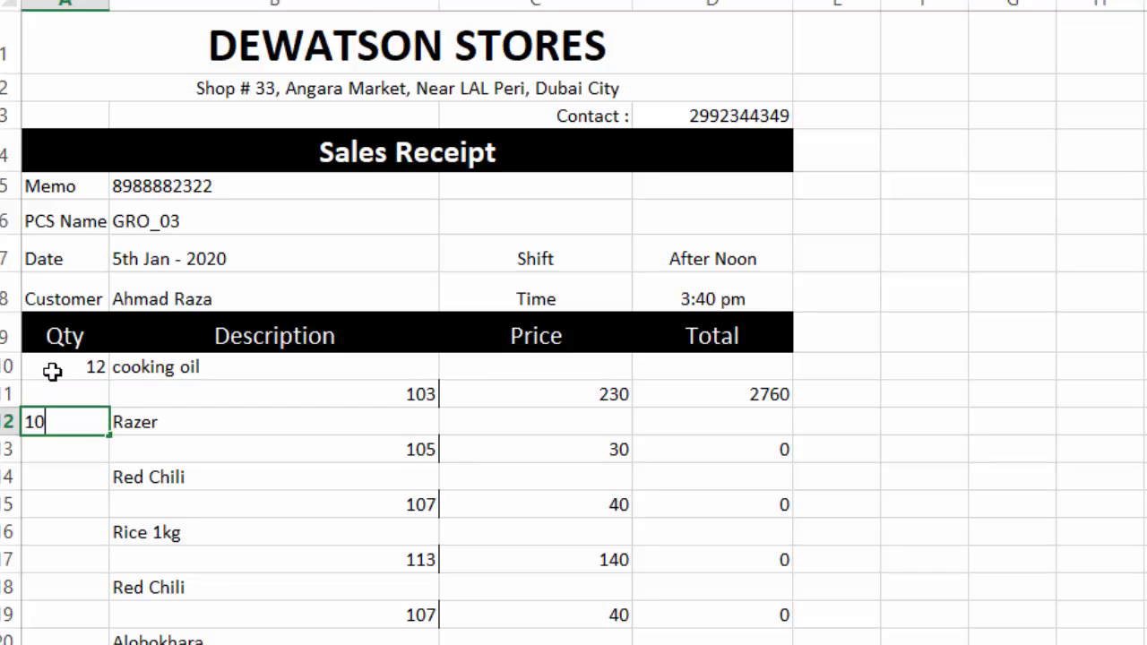
key(Return)
text(1)
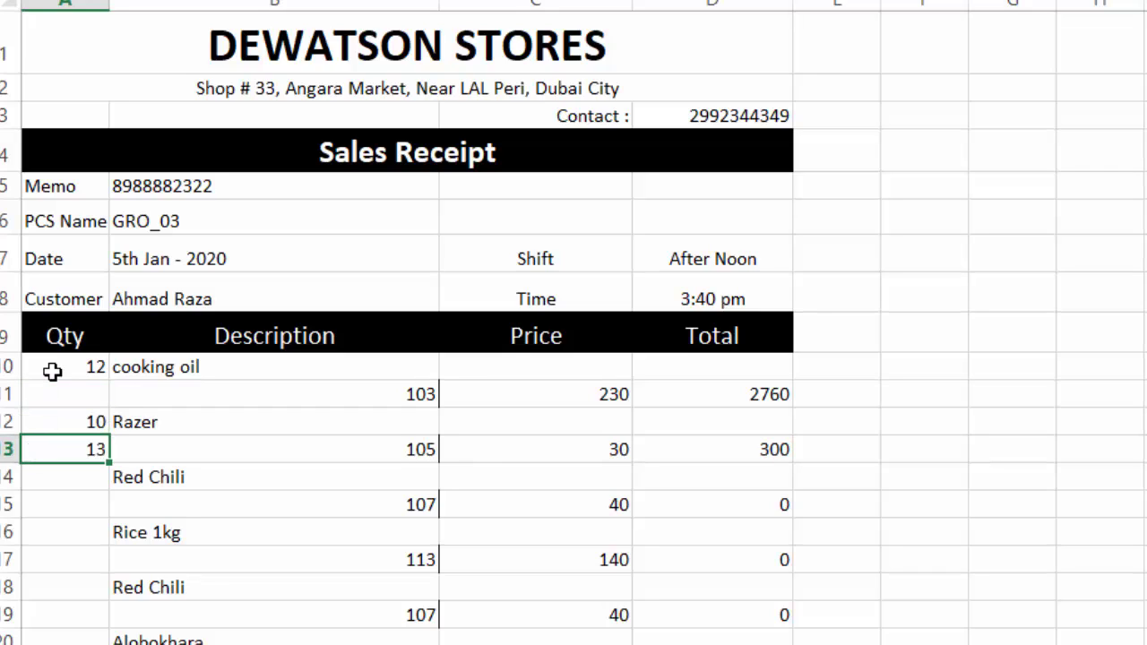
text(3)
key(Return)
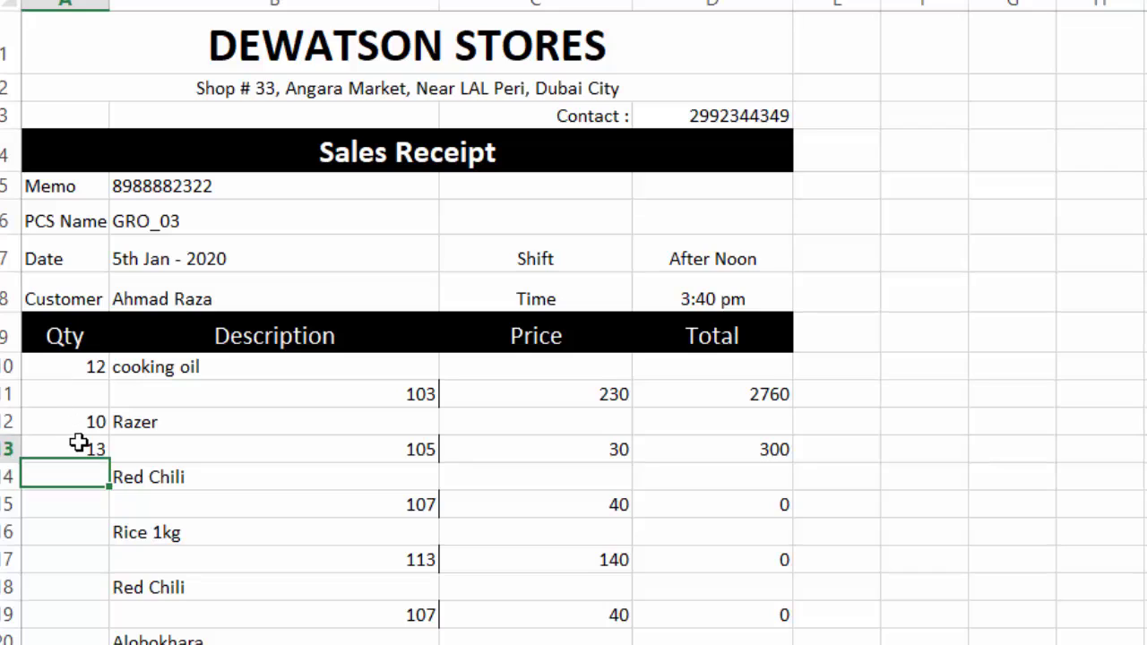
Clear the misplaced quantity from A13 and enter quantities of 13 in A14 and 14 in A16.
click(79, 444)
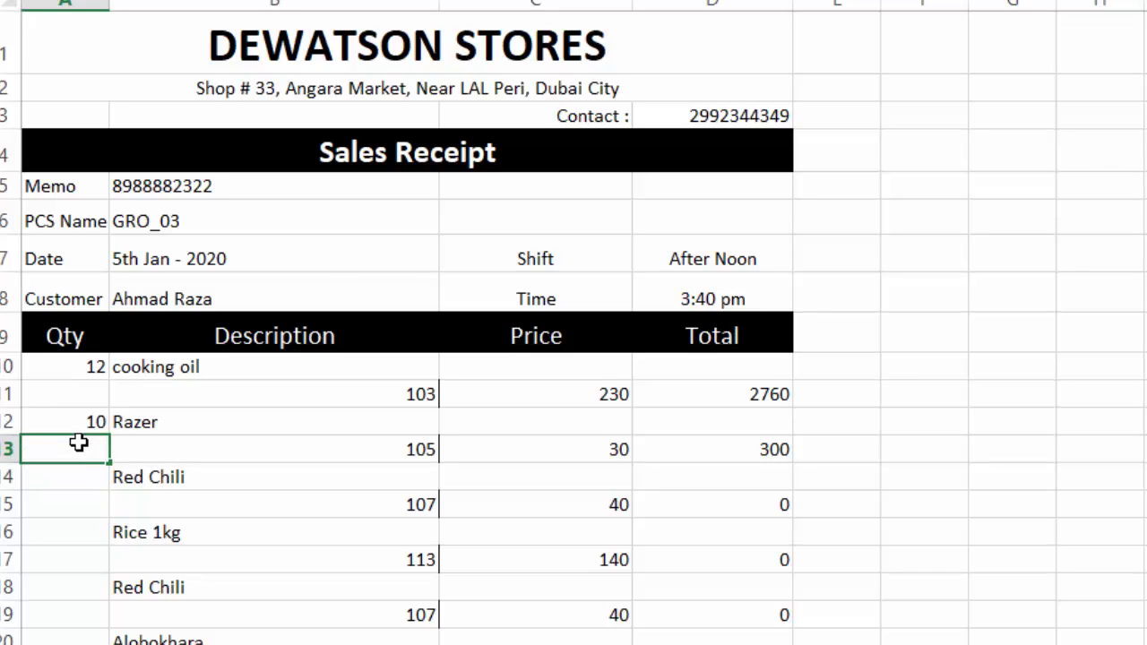
key(Return)
text(13)
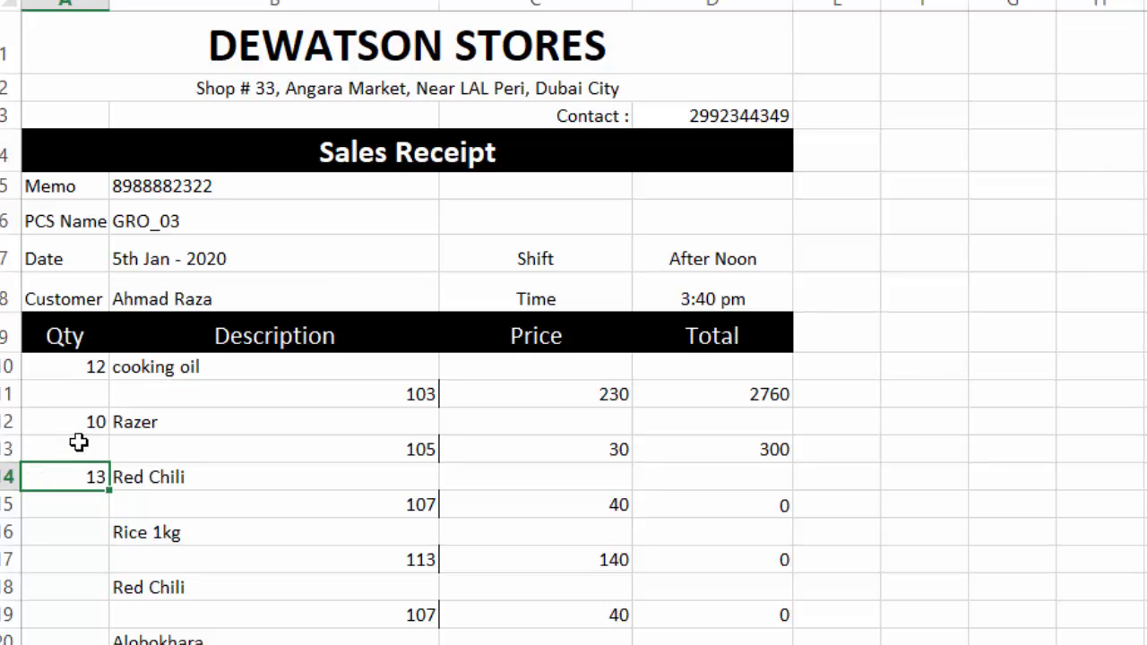
key(Return)
text(14)
key(Return)
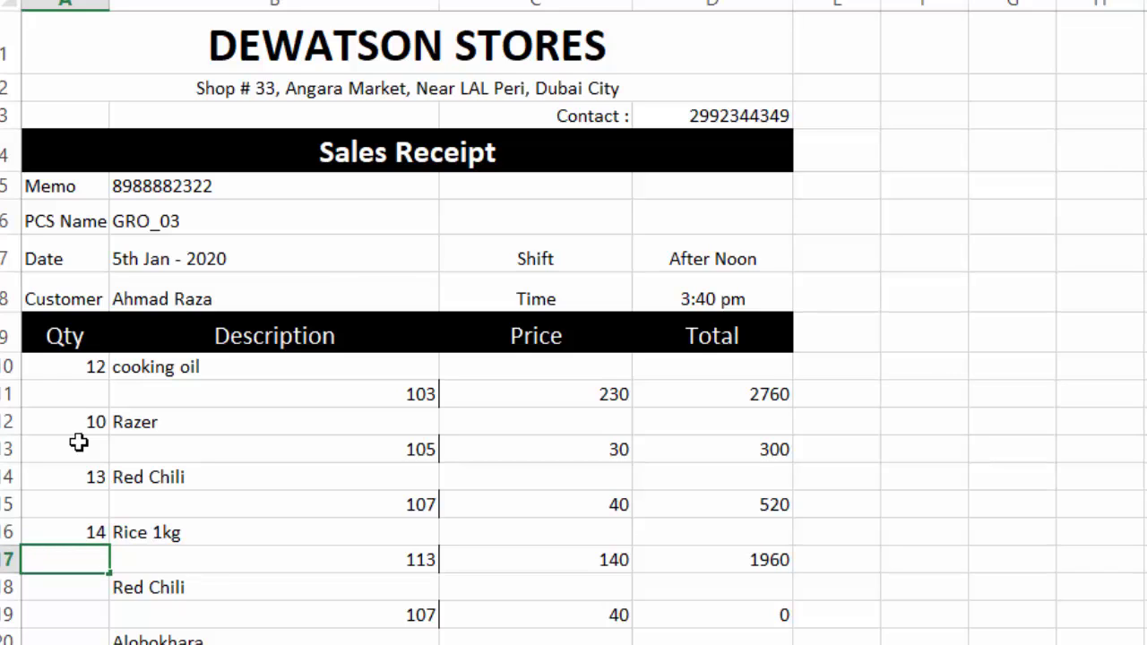
Enter a quantity of 12 in A18 for the second Red Chili item and leave A17 empty.
text(13)
key(Return)
text(14)
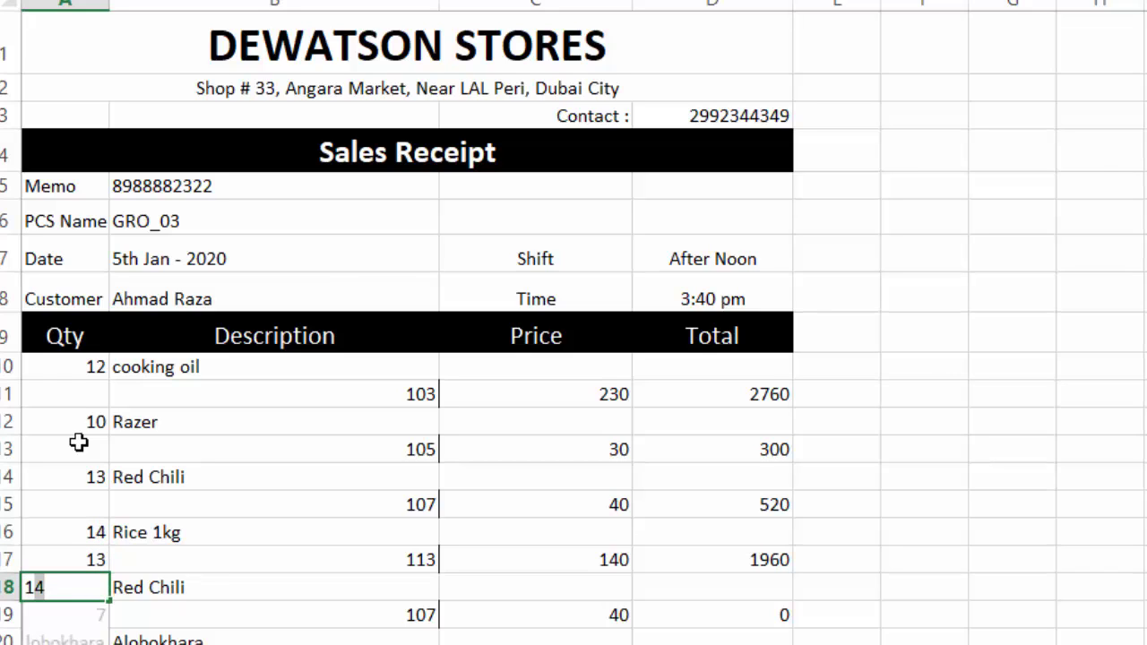
key(BackSpace)
text(2)
key(Return)
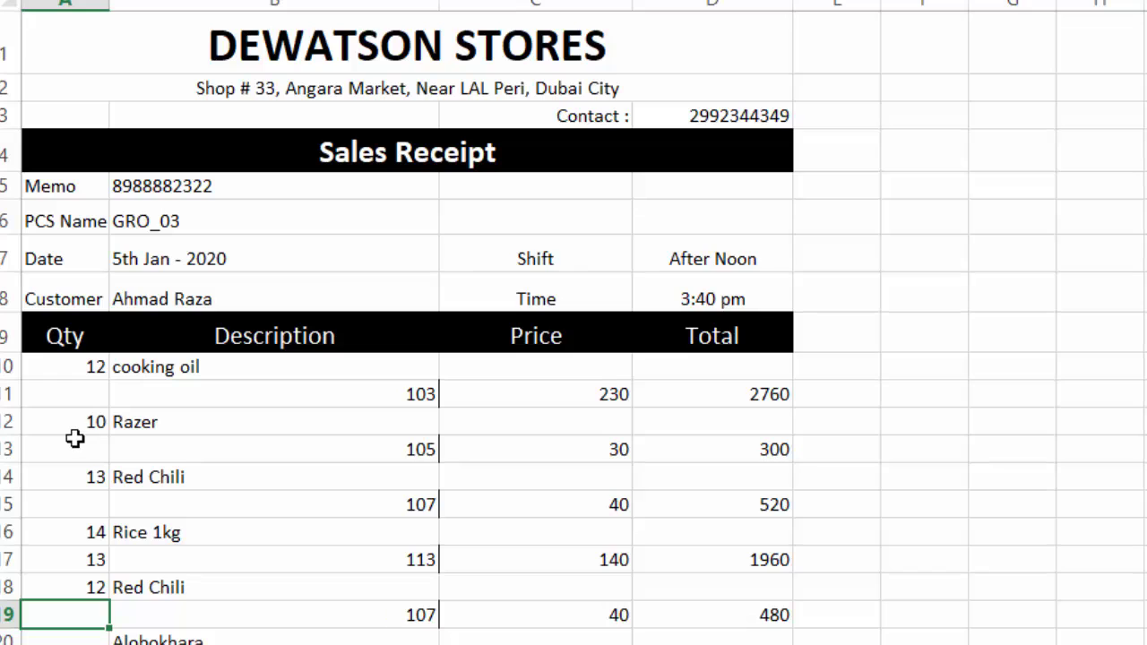
key(Up)
key(Up)
key(Delete)
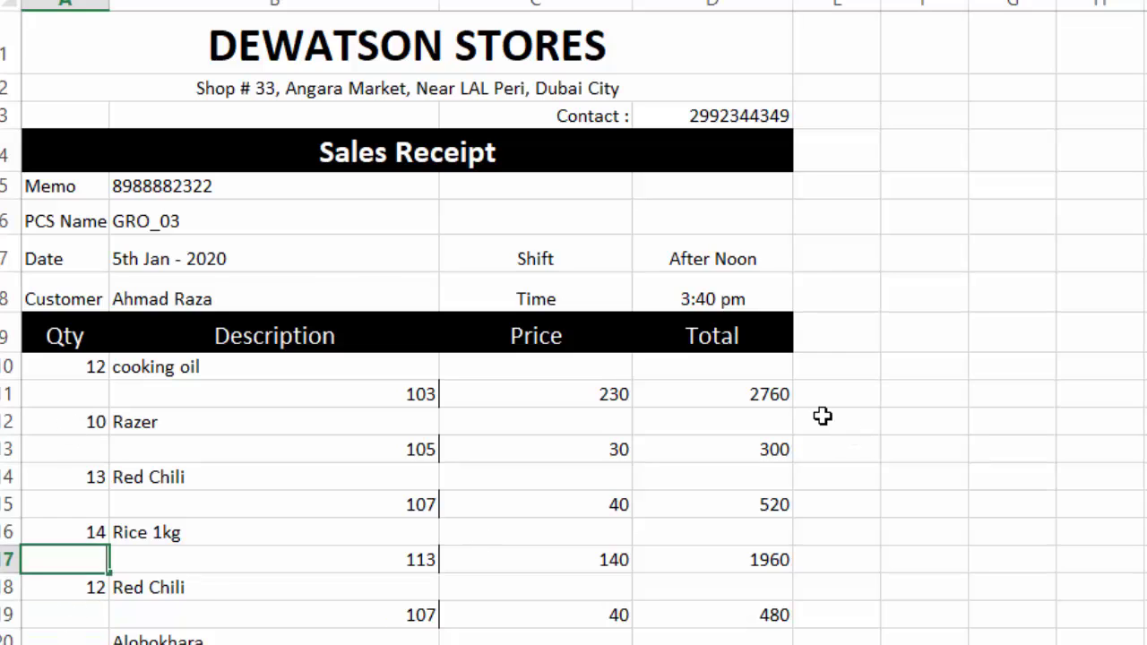
Enter quantities of 17 in A20, 18 in A22, 19 in A24 and 20 in A26.
scroll(823, 416, down, 2)
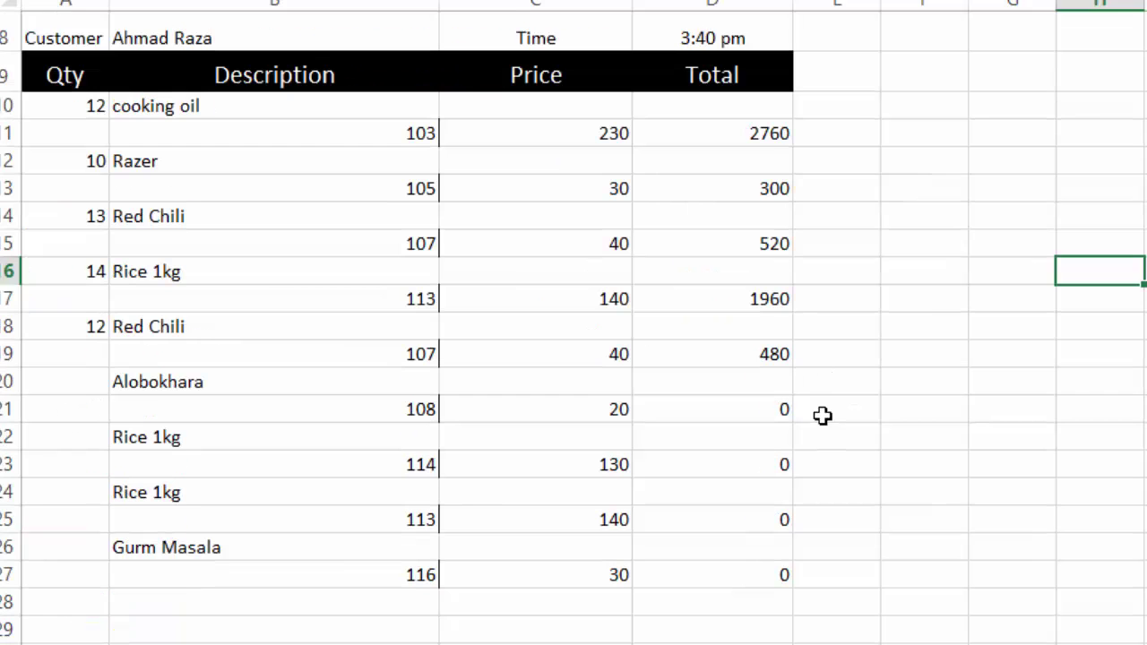
click(76, 384)
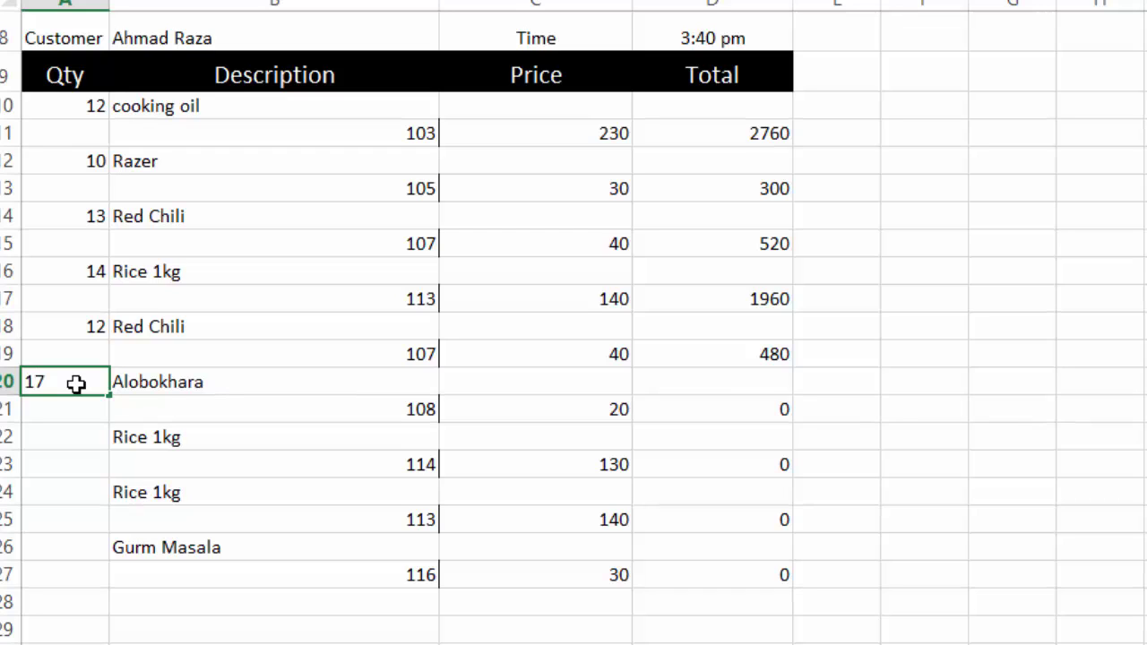
key(Return)
key(Return)
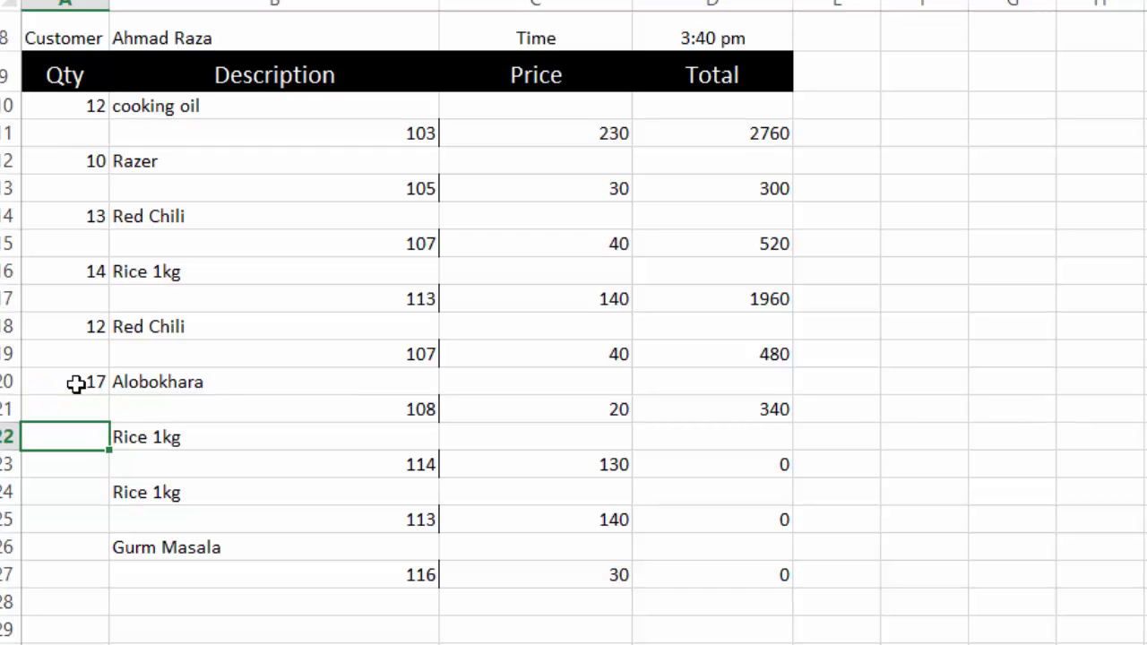
key(Return)
key(Return)
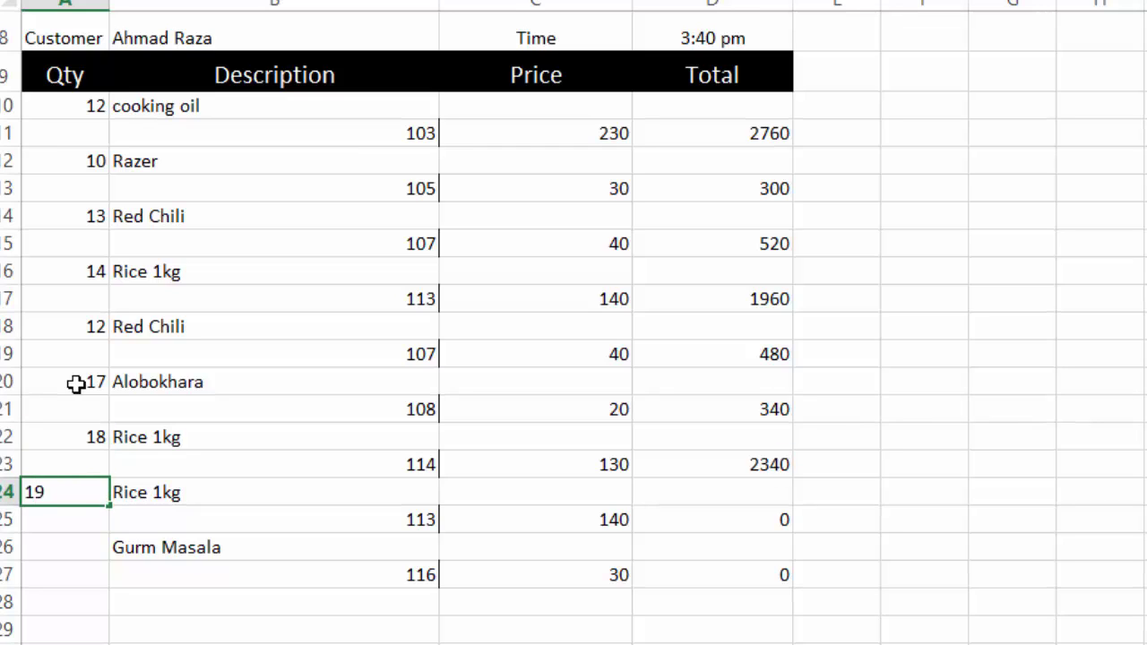
text(19)
key(Return)
key(Return)
text(20)
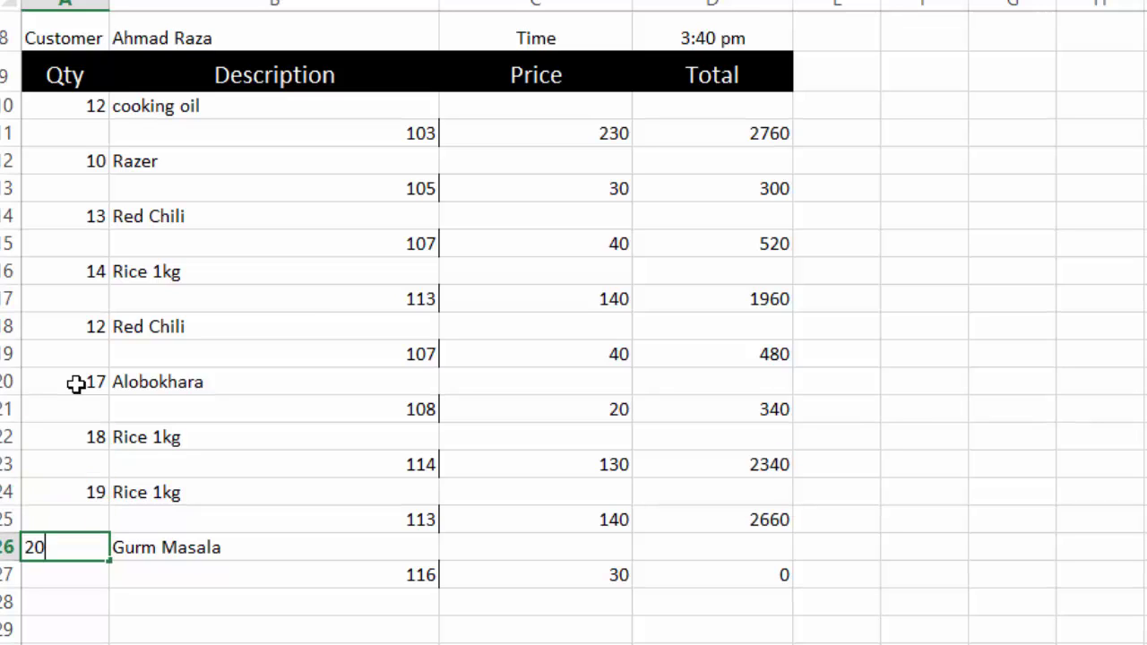
key(Return)
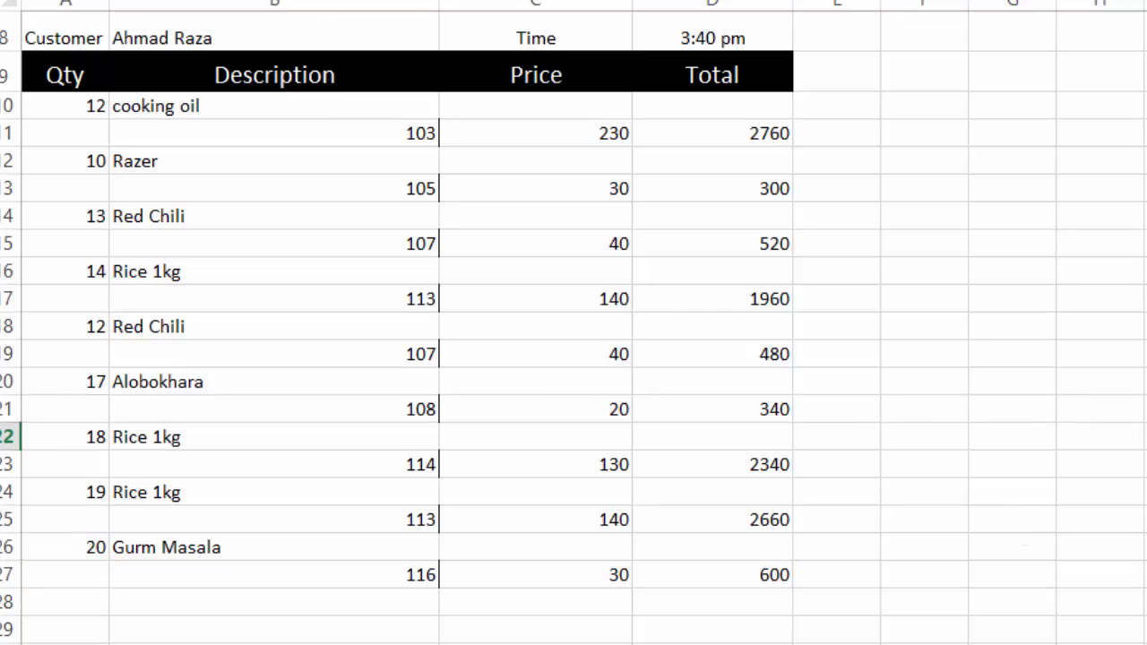
Draw a double-line border along the bottom of A28:D28, below the last item row.
scroll(574, 323, up, 3)
scroll(573, 322, down, 3)
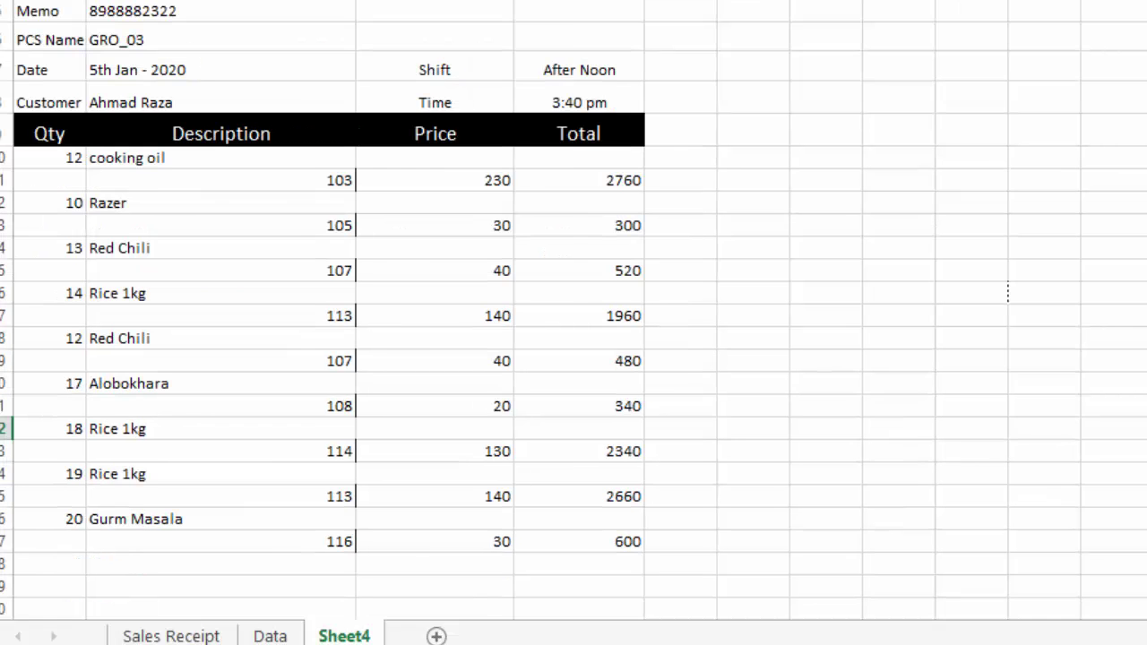
click(328, 2)
mouse_move(404, 354)
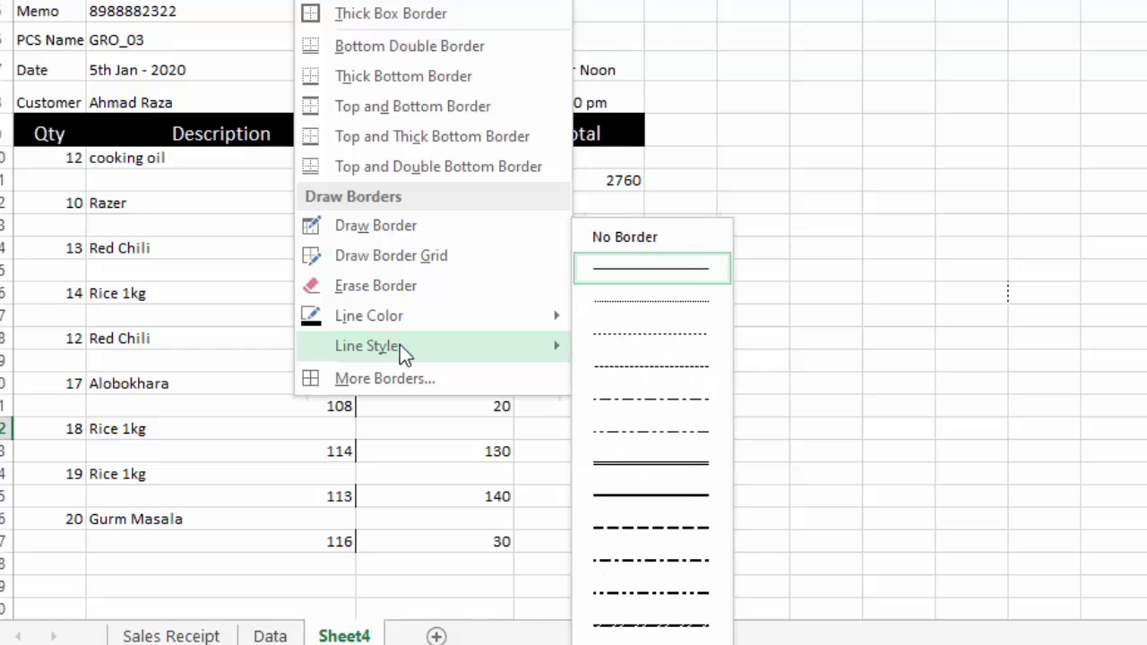
click(628, 465)
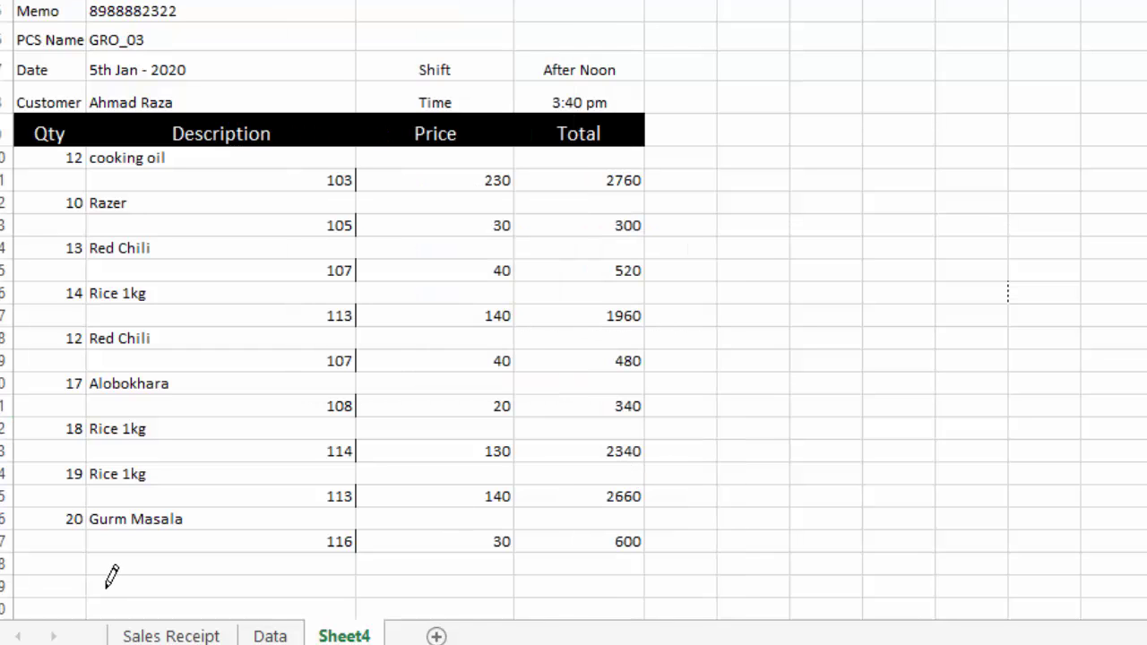
drag(46, 555, 551, 559)
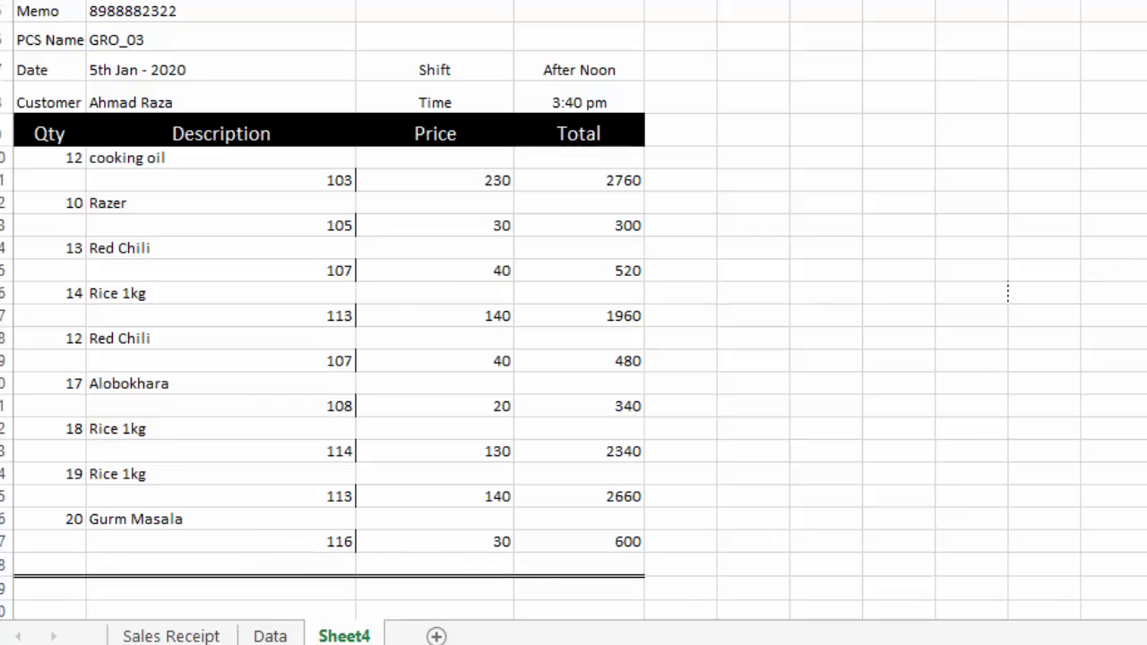
key(Escape)
Label A29 "Qty" and add up the quantities in B29 with the formula =sum(A10:A26).
scroll(574, 323, down, 2)
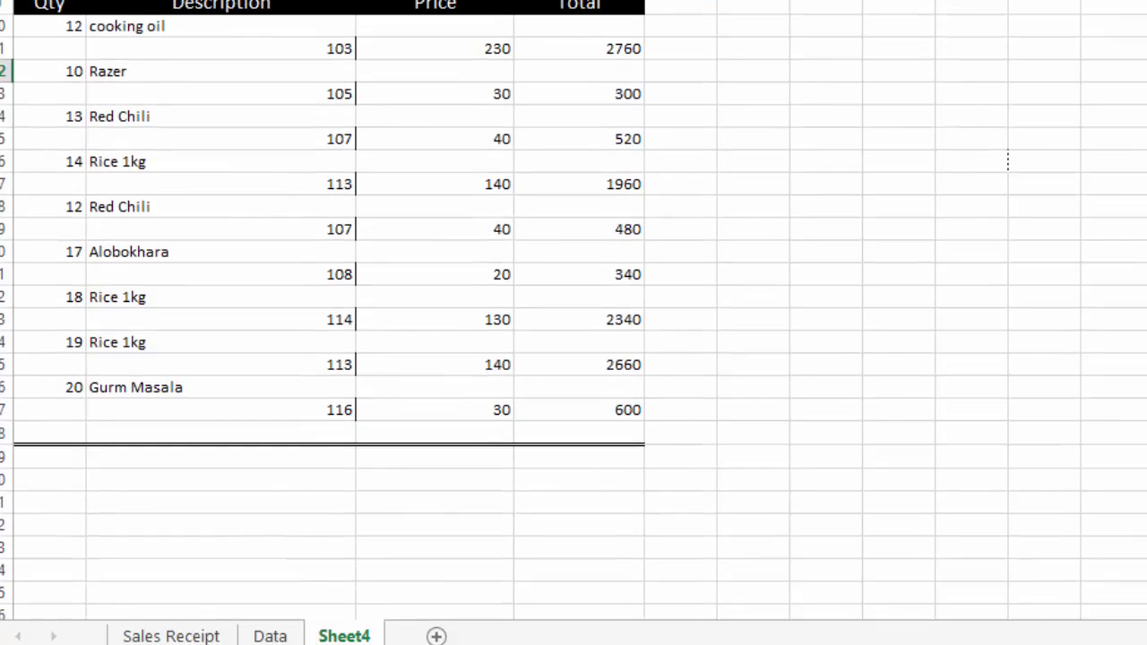
click(60, 459)
text(Qty)
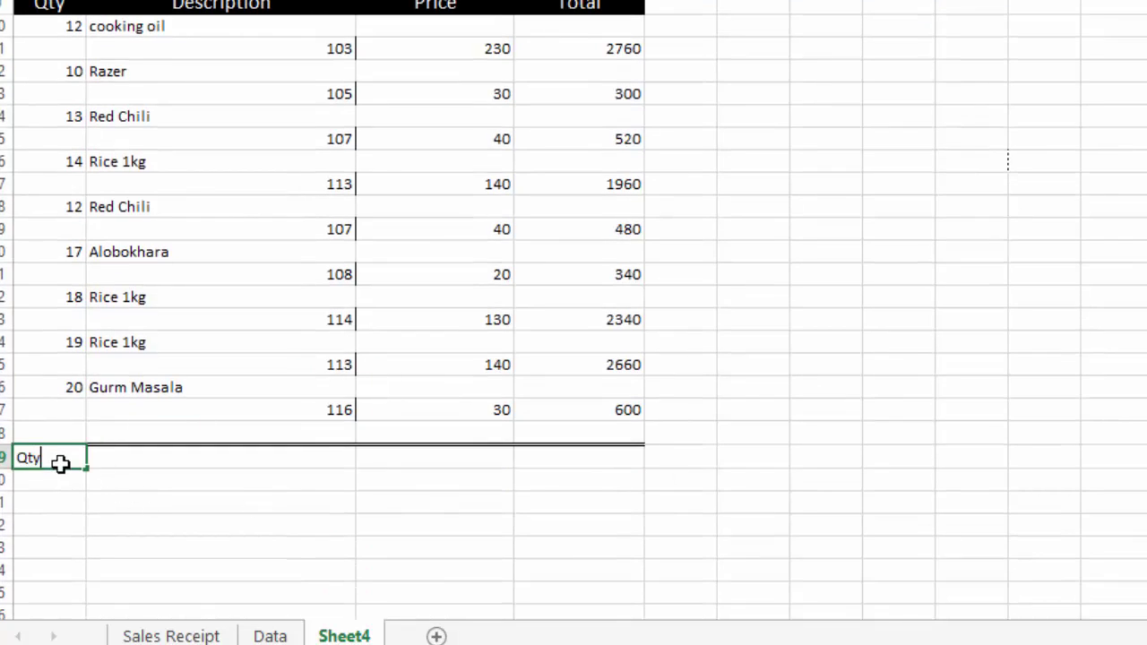
key(Tab)
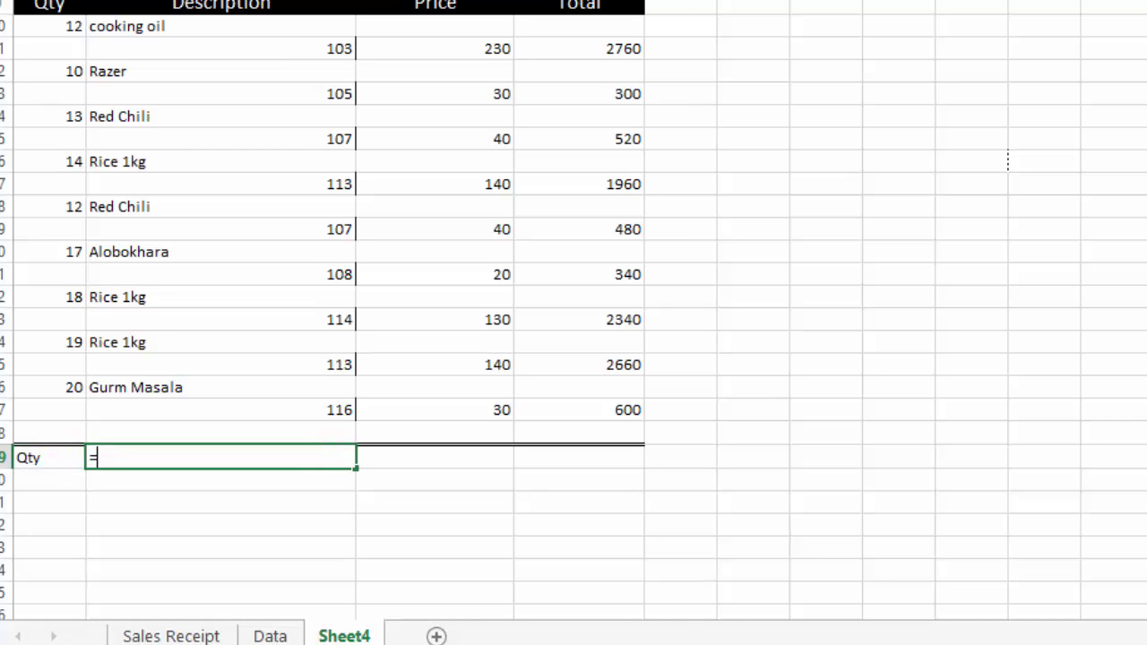
drag(69, 385, 56, 29)
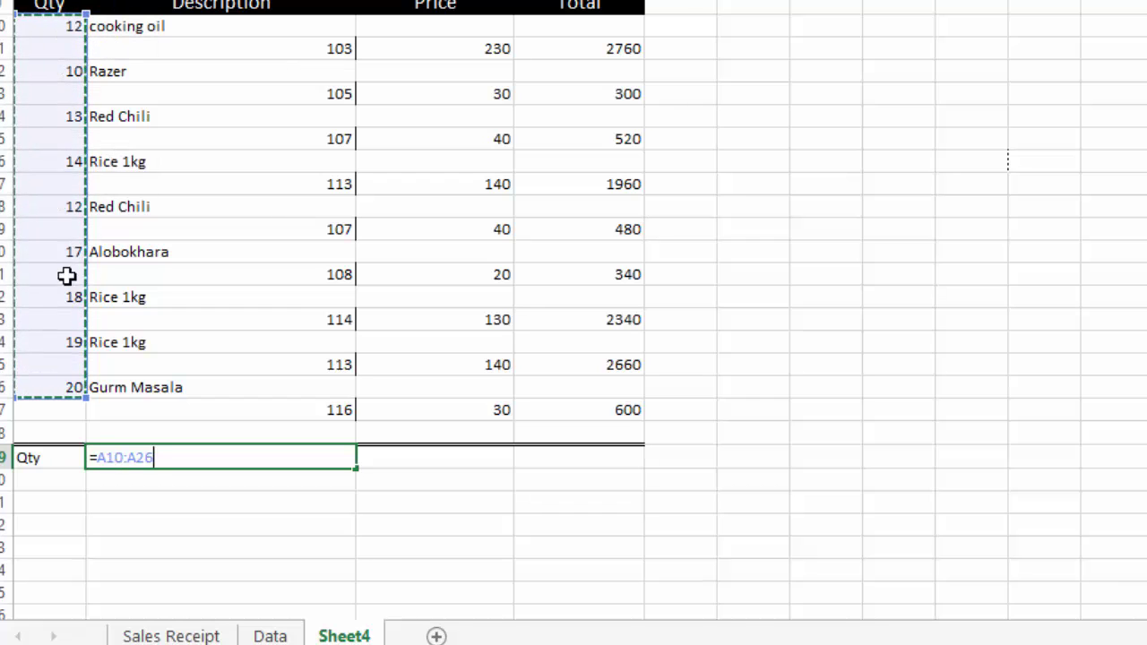
click(96, 455)
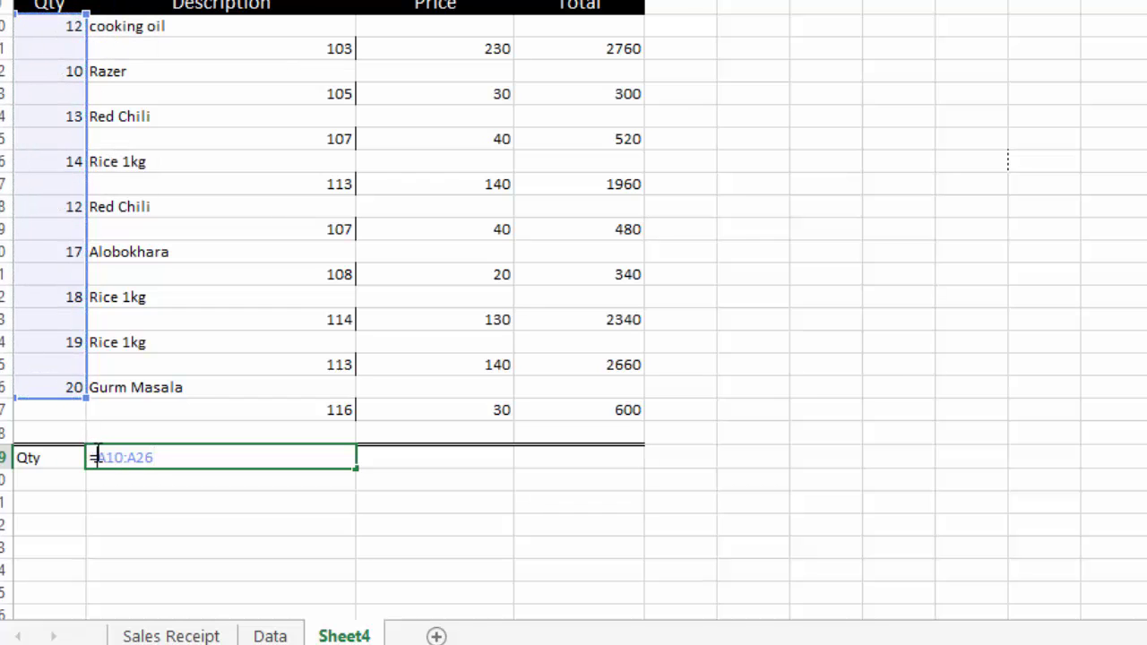
text(s)
text(um()
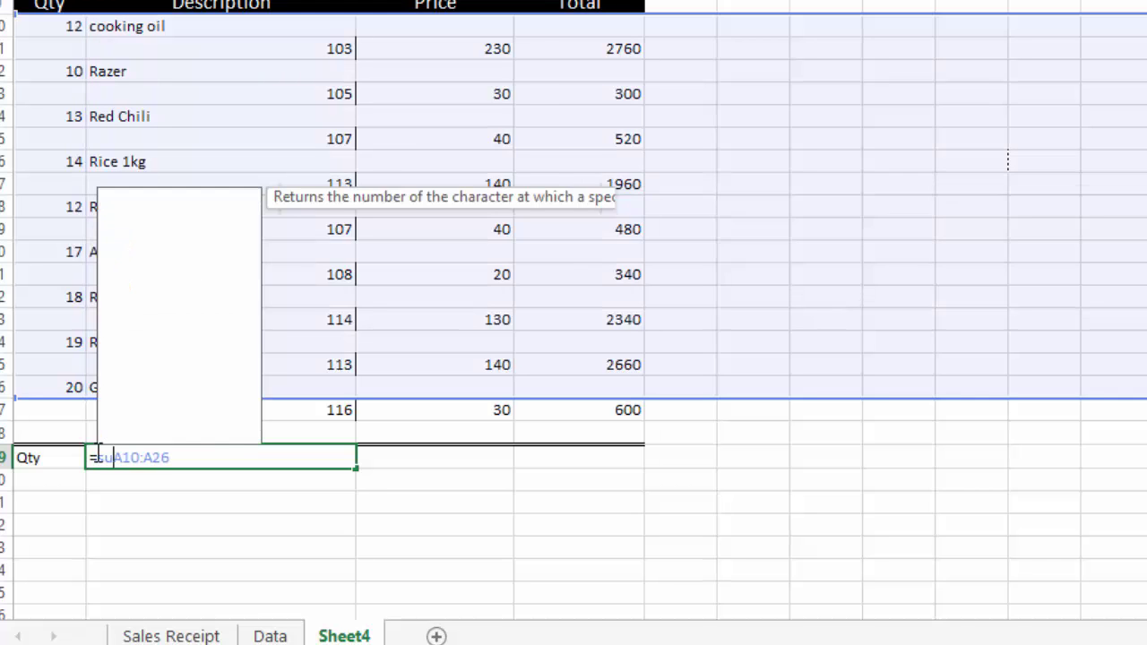
click(207, 455)
text())
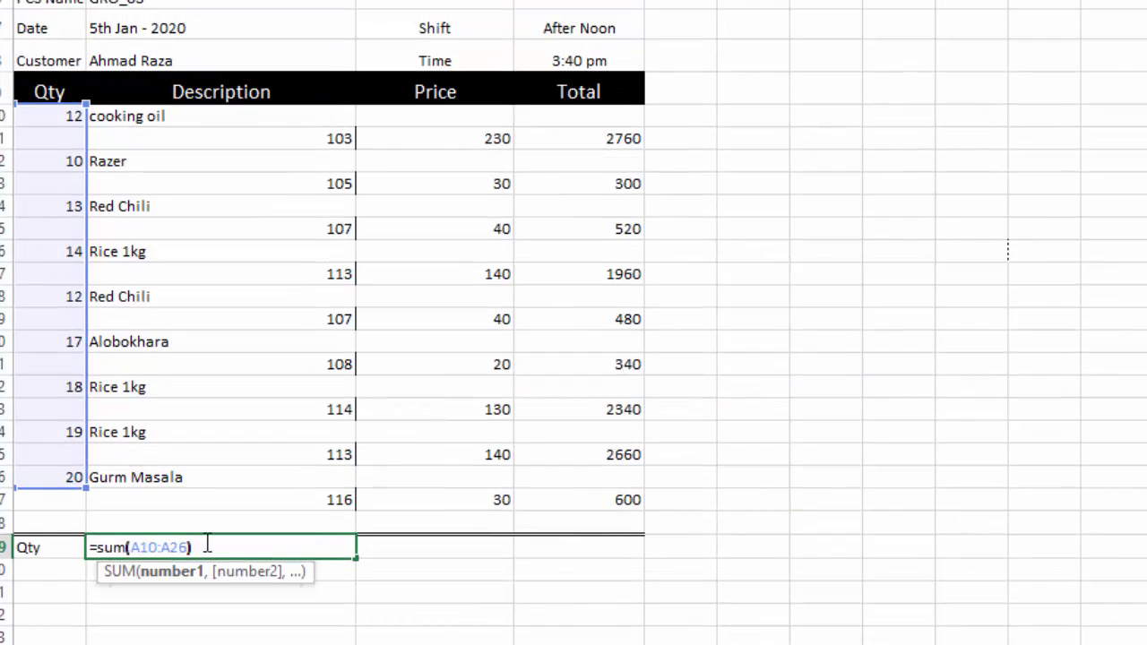
key(Return)
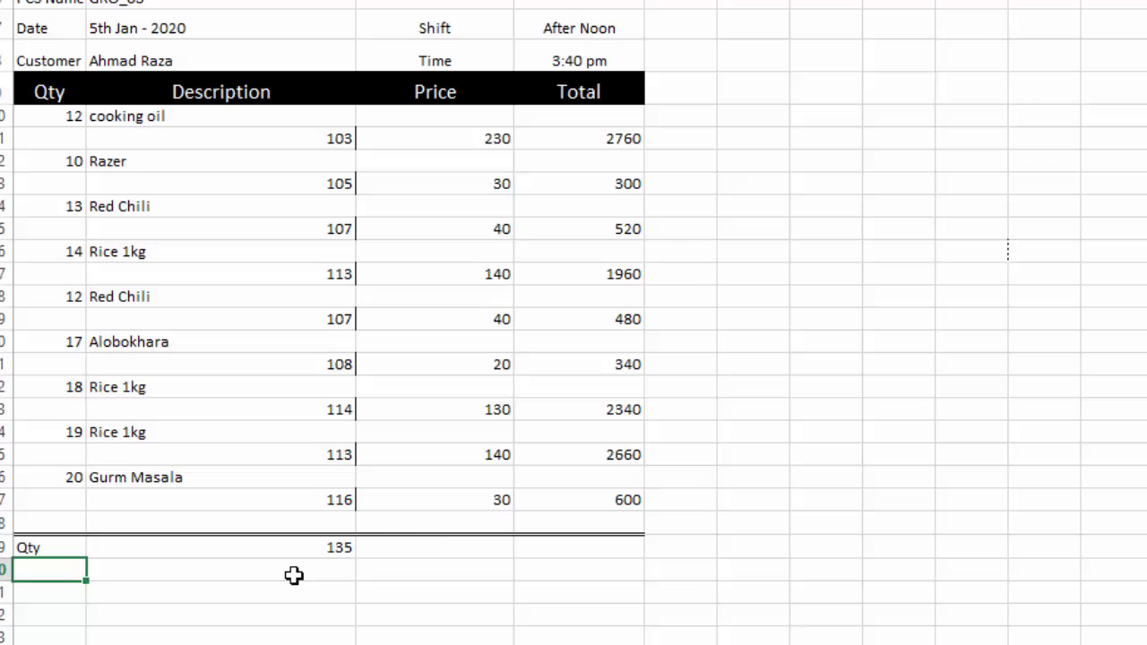
Label C29 "Total Amount" and add up the item totals in D29 with the formula =sum(D11:D27).
click(443, 543)
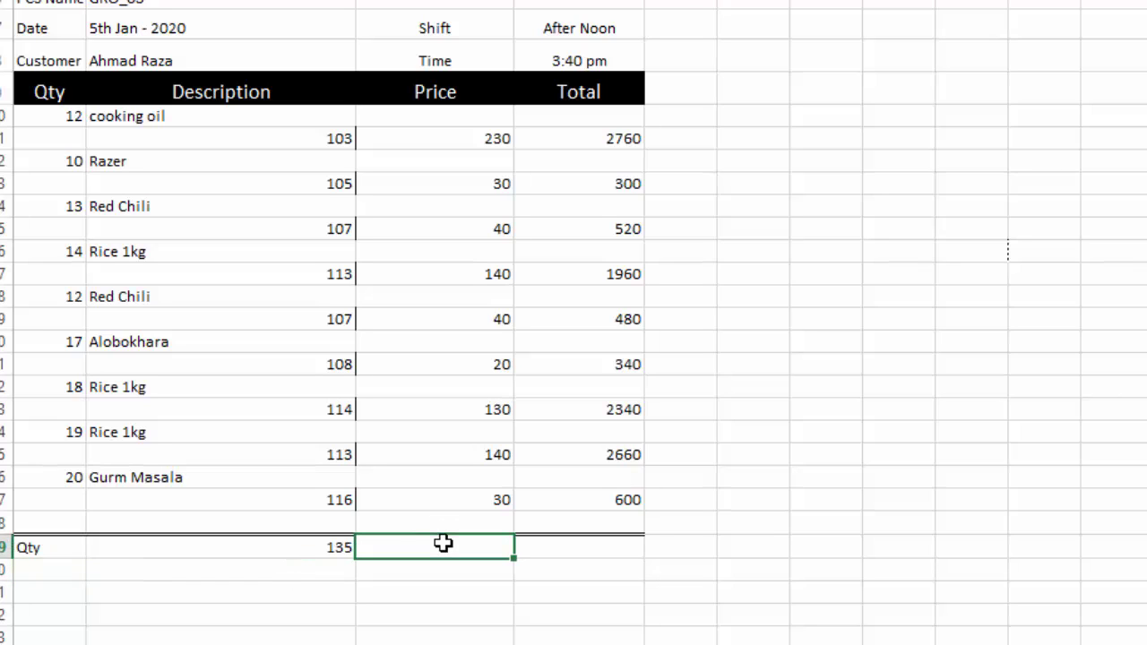
text(Total)
key(Tab)
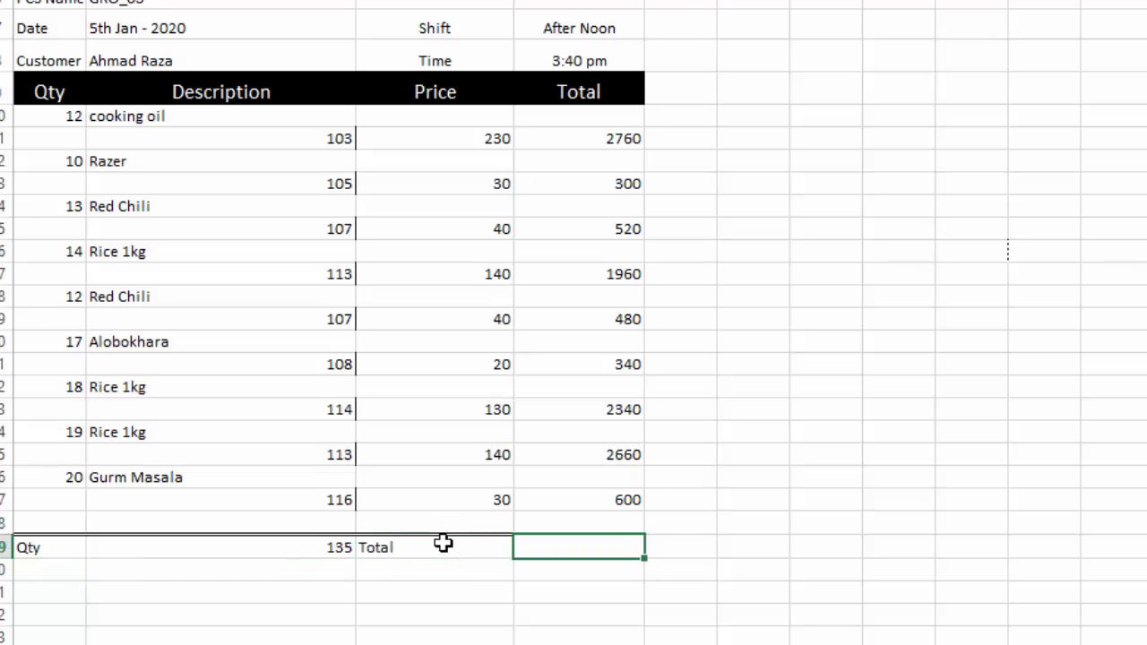
double_click(441, 546)
text(Amount)
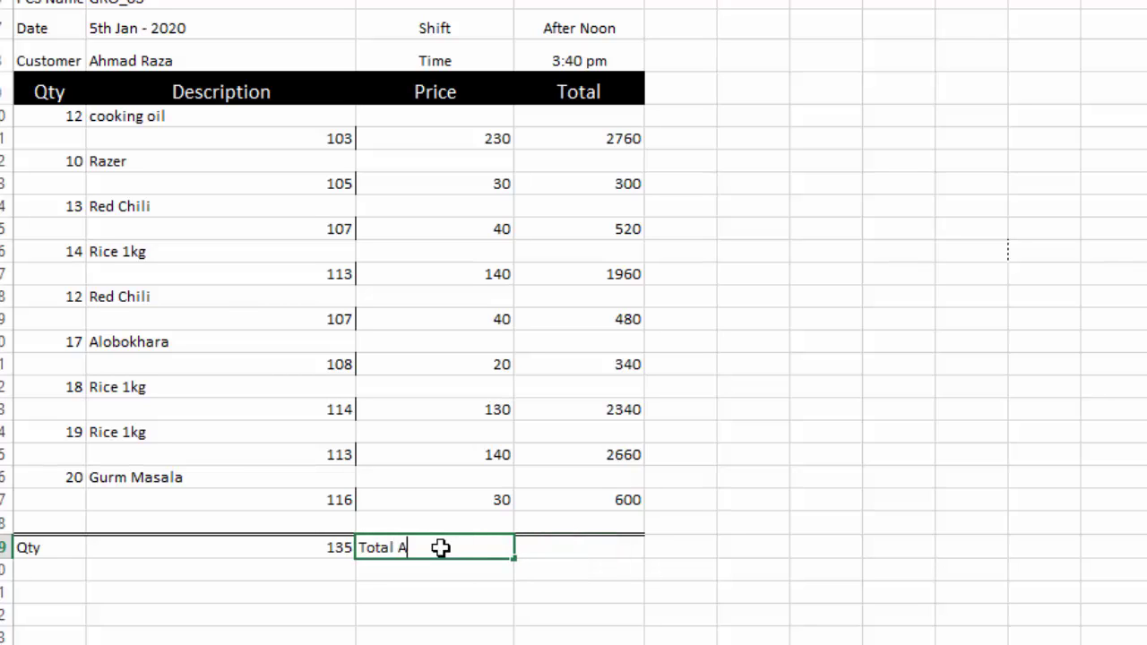
key(Tab)
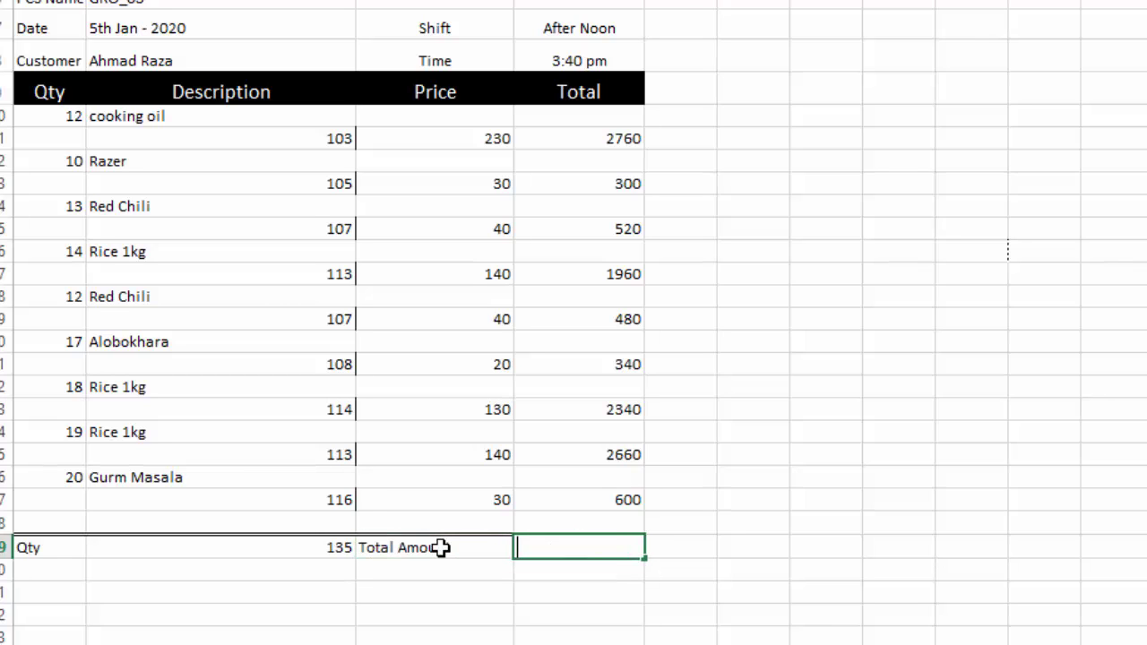
text(=sum)
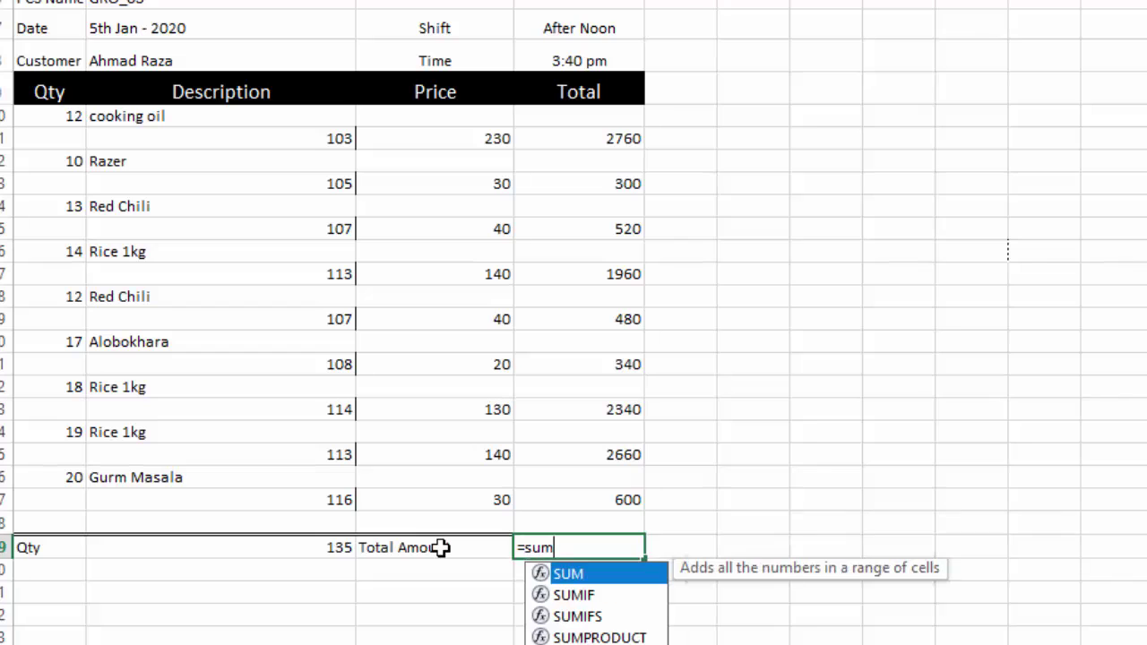
text(()
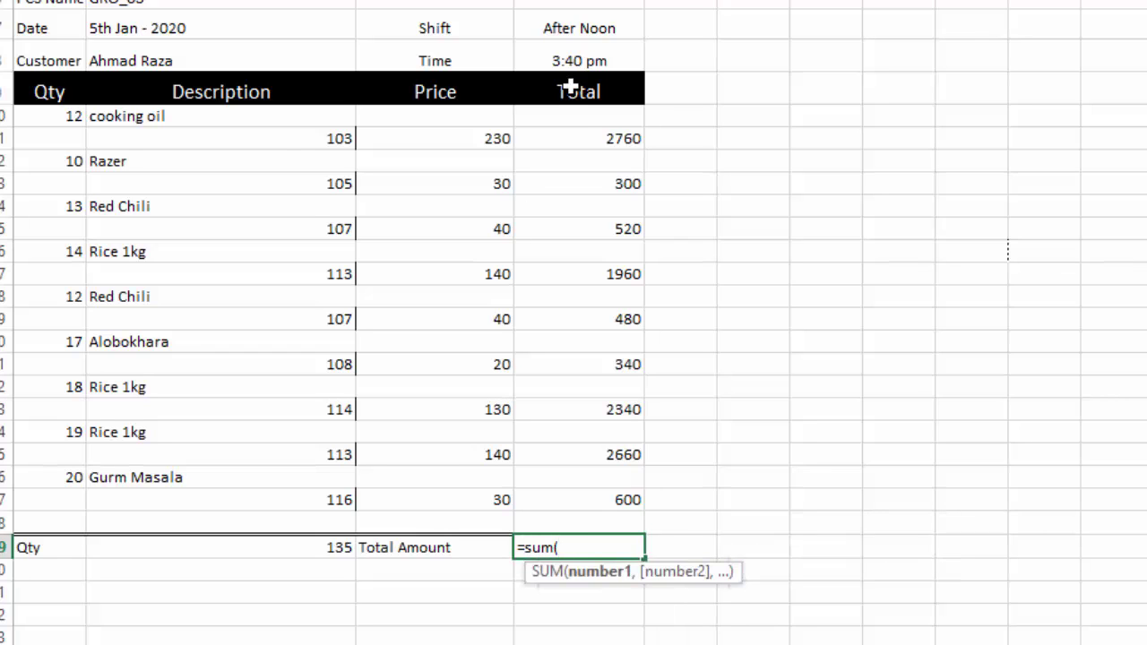
drag(579, 136, 615, 497)
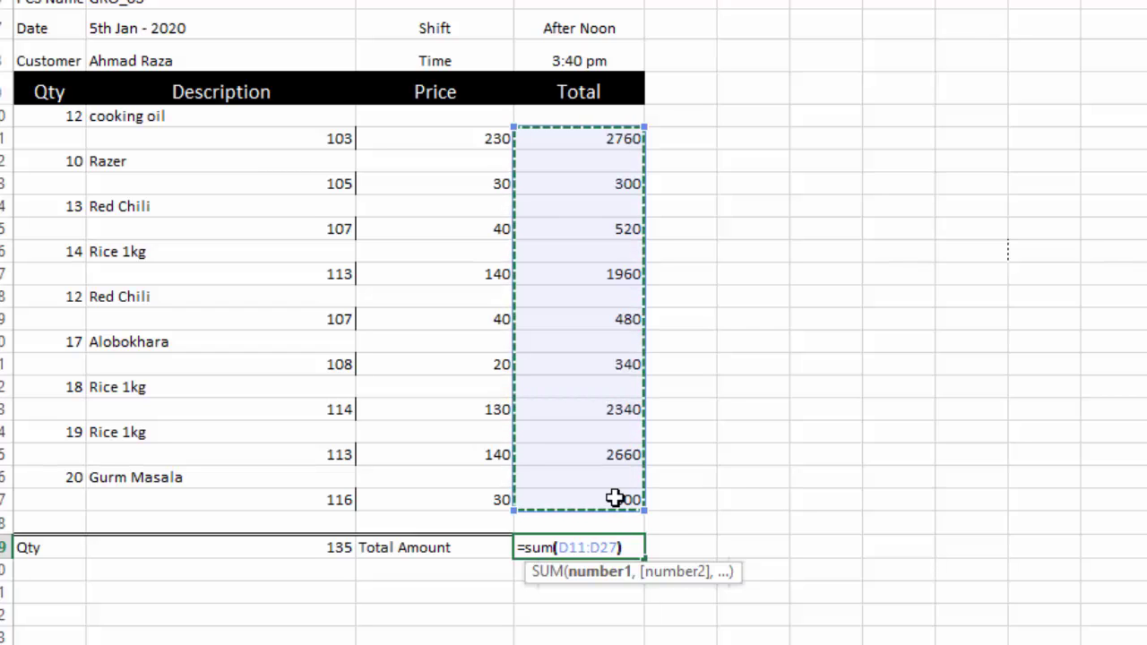
key(Return)
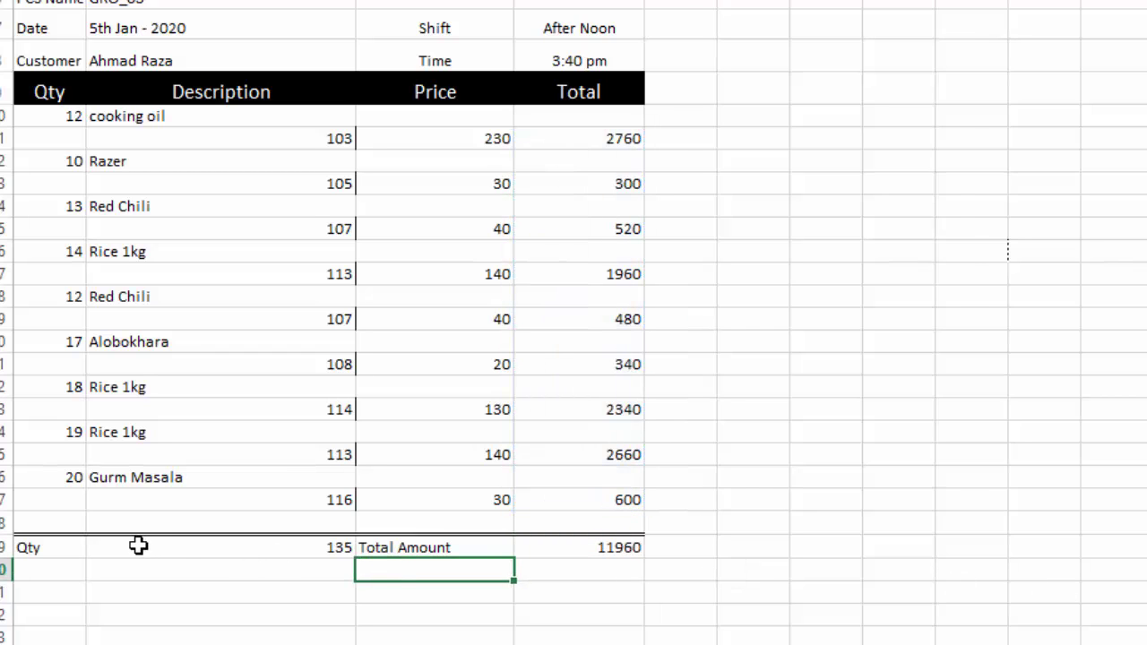
Make the totals row A29:D29 bold and format the Total column amounts with thousands separators and two decimals.
drag(41, 553, 538, 548)
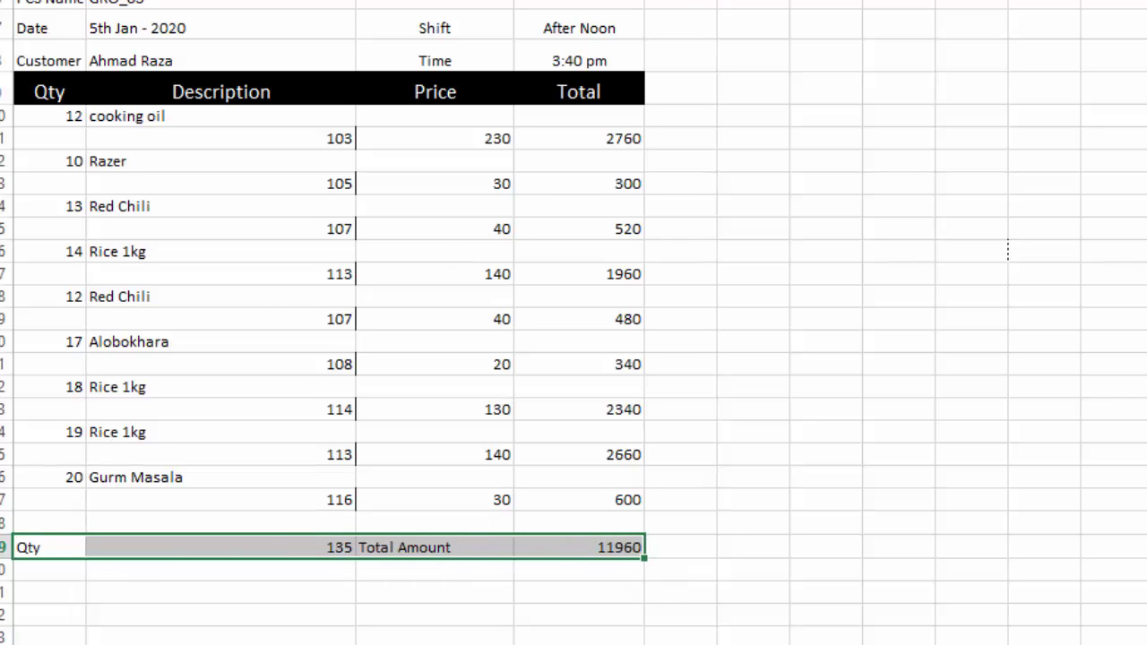
key(alt+h)
key(f)
key(g)
key(ctrl+b)
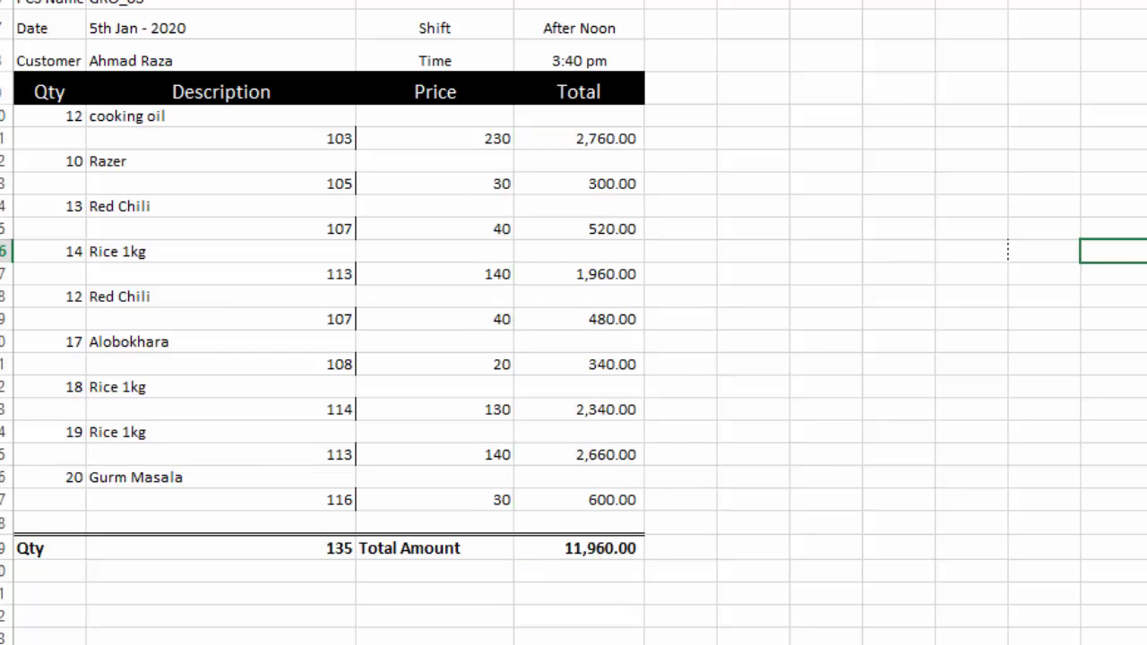
Label C32 "Gross Amount" and C33 "Discount" to start a summary section below the totals row.
click(394, 617)
text(Gro)
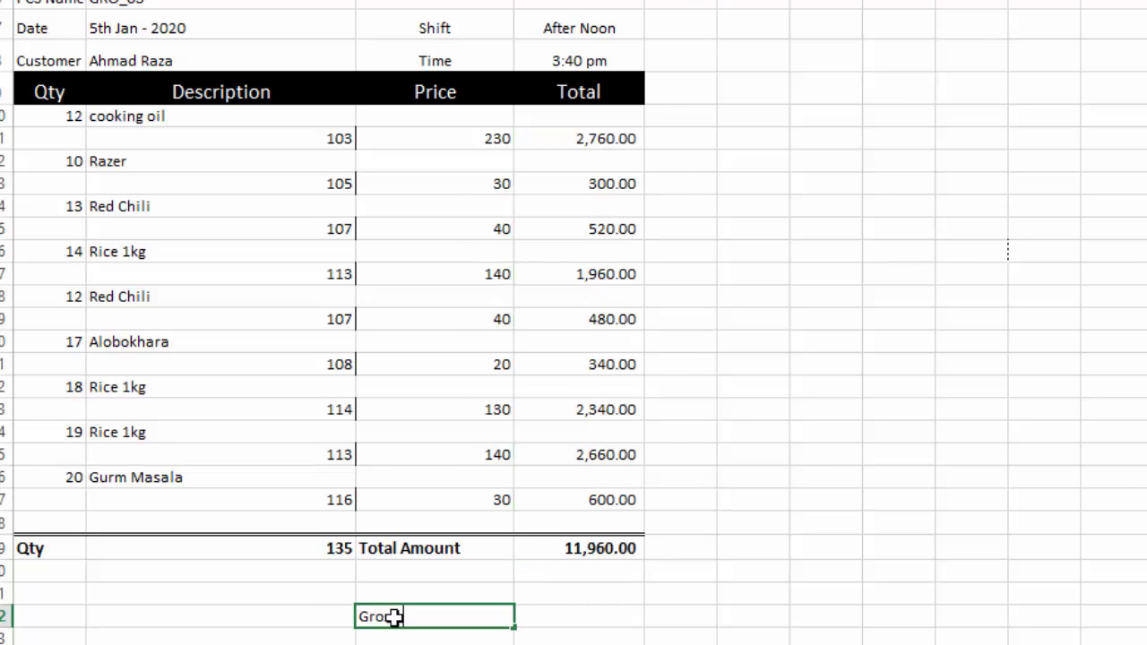
text(ss Amount)
key(Return)
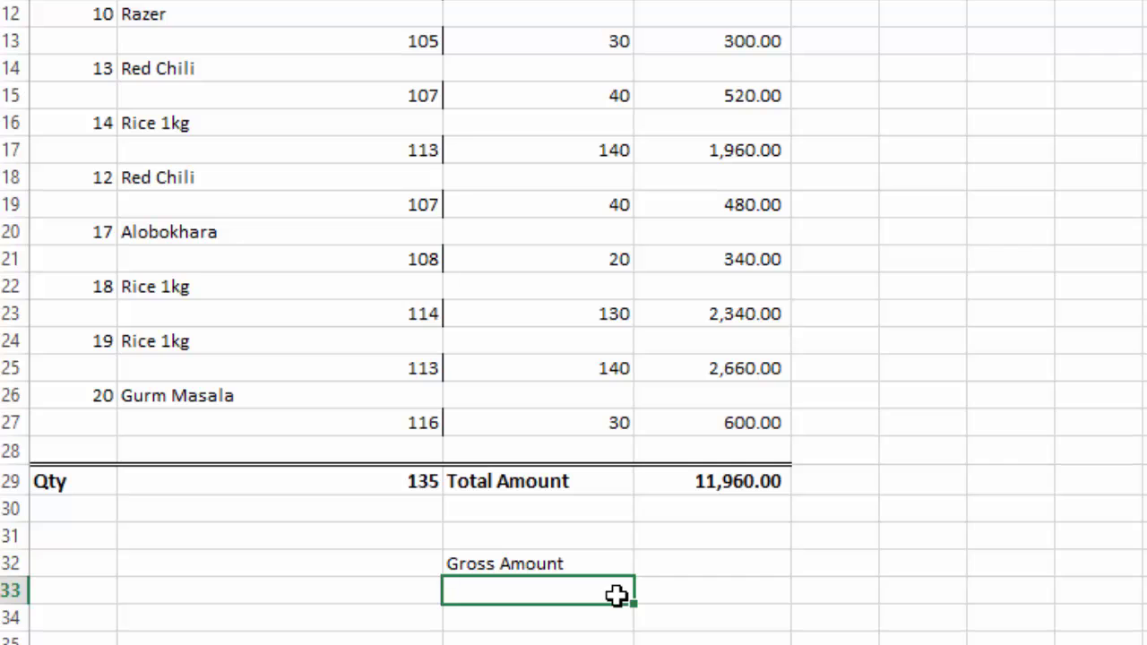
text(Discount)
key(Tab)
Link the gross amount in D32 to the receipt's total amount with the formula =D29.
click(706, 566)
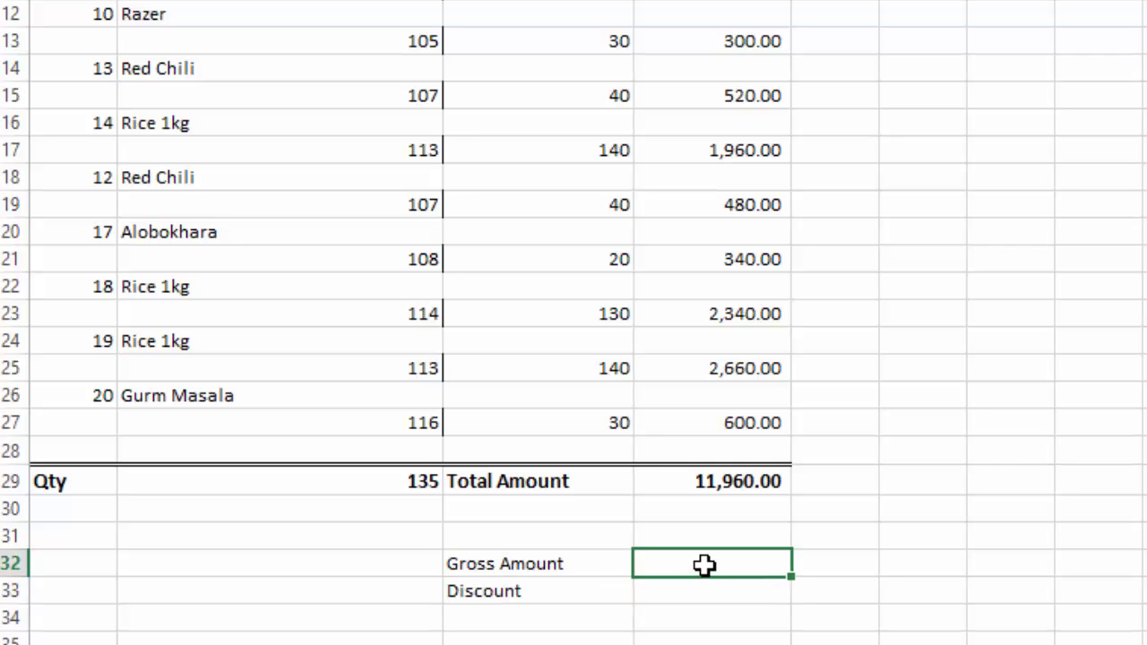
text(=)
click(735, 482)
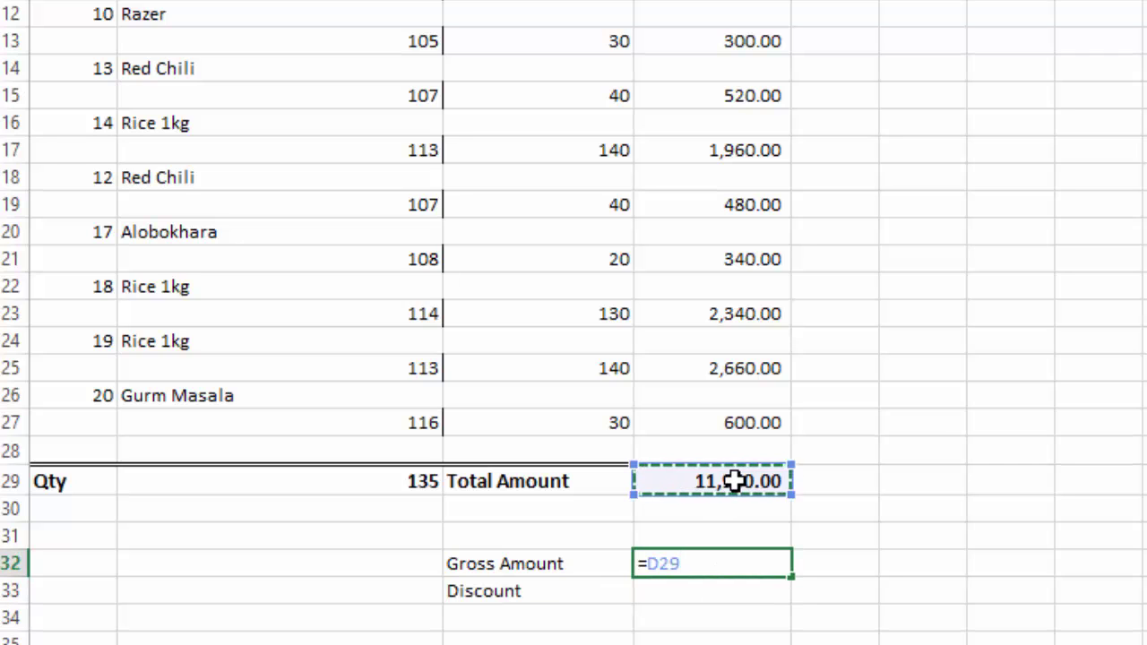
key(Return)
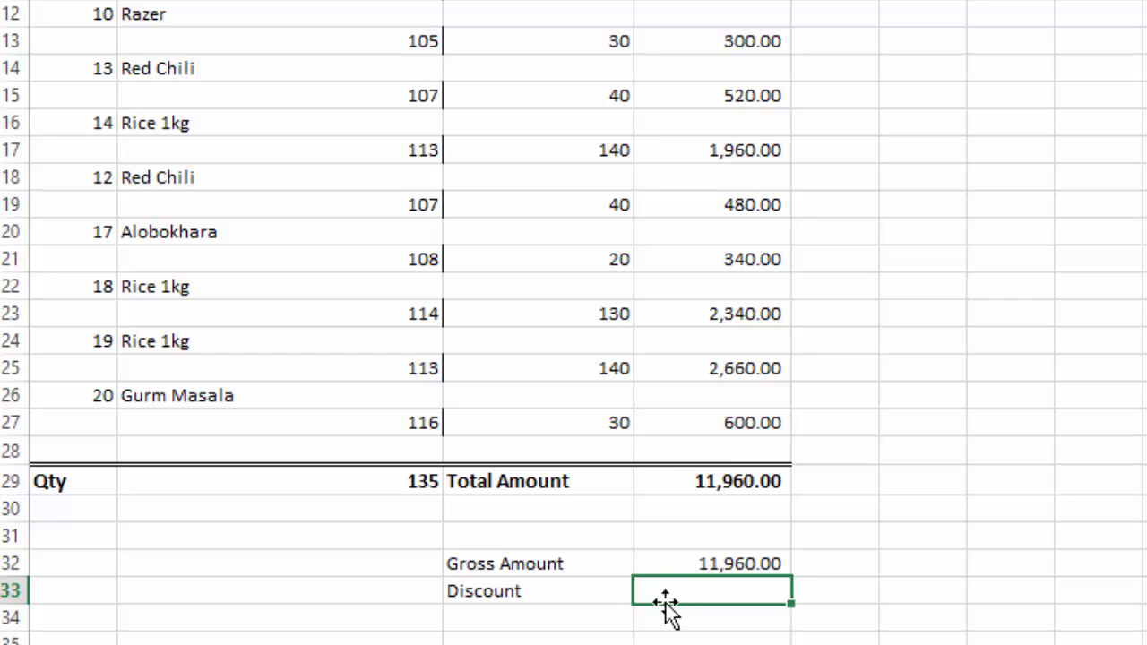
Calculate a 2% discount on the gross amount in D33 with the formula =D32*2%.
text(=)
click(755, 562)
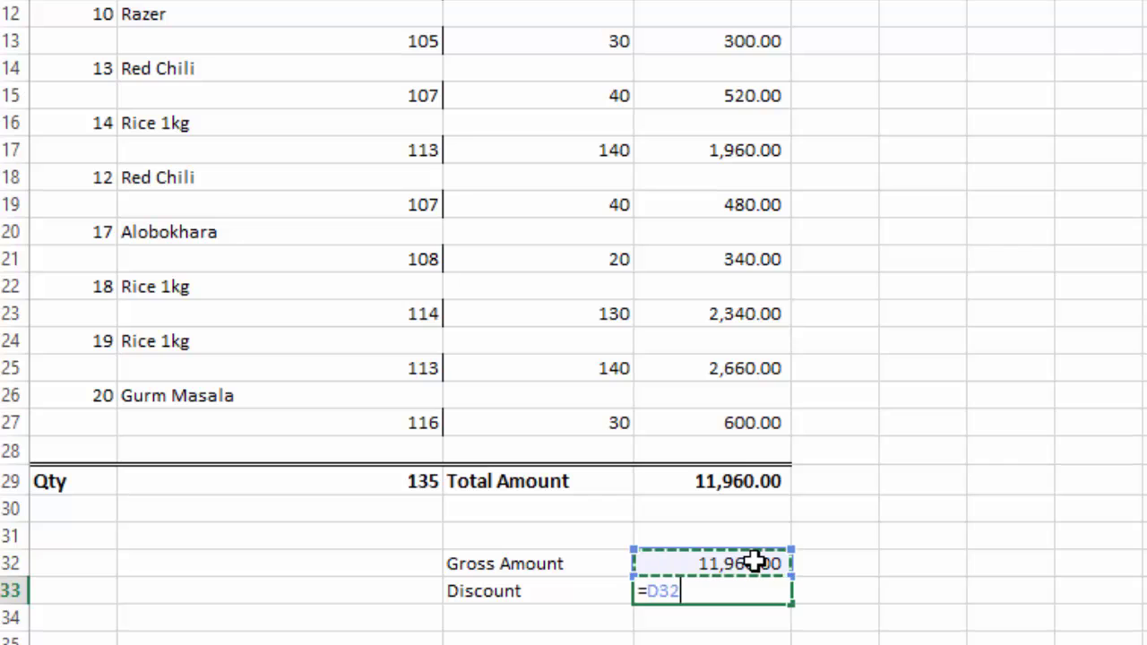
text(*)
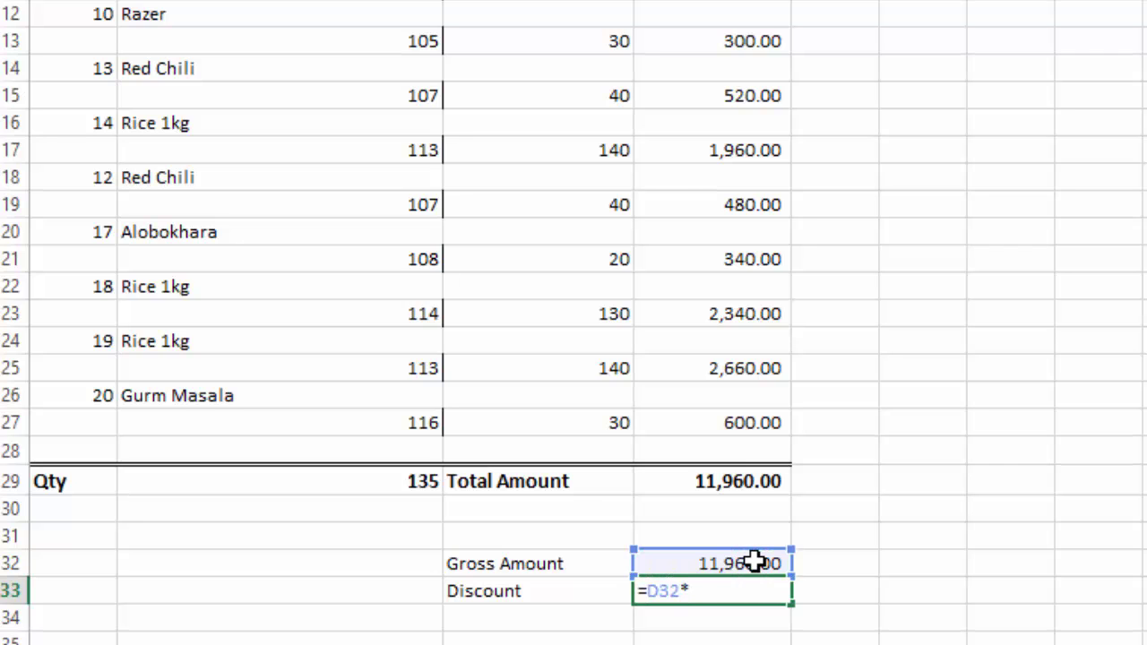
text(2%)
key(Return)
Label C34 "Net amount" and subtract the discount from the gross amount in D34 with the formula =D32-D33.
click(552, 619)
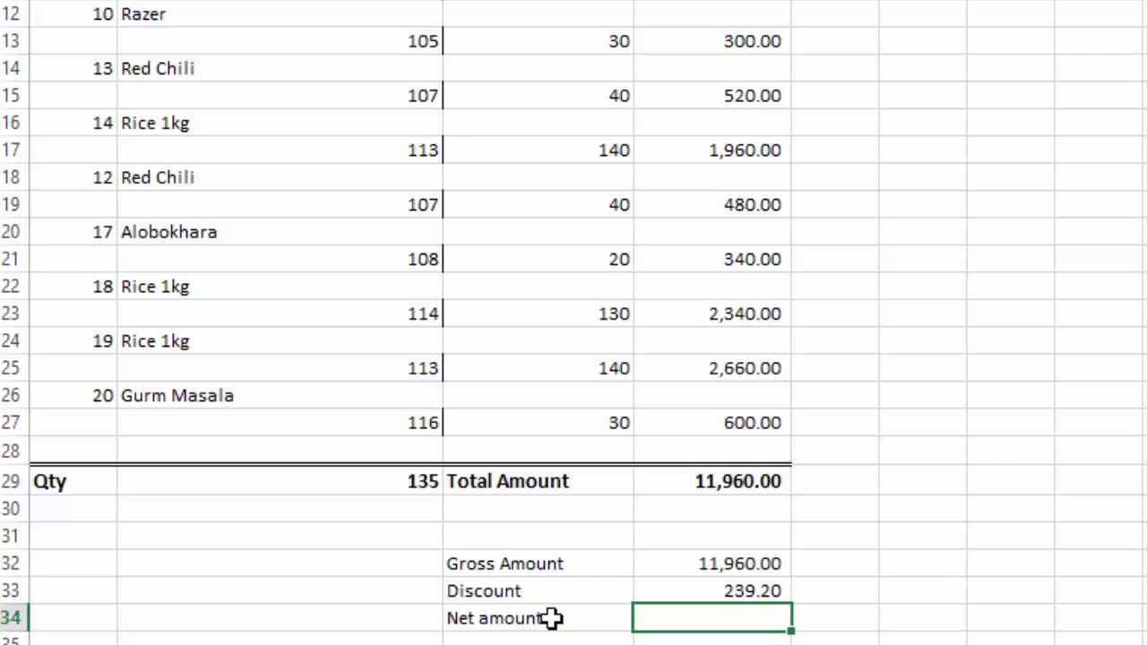
text(=)
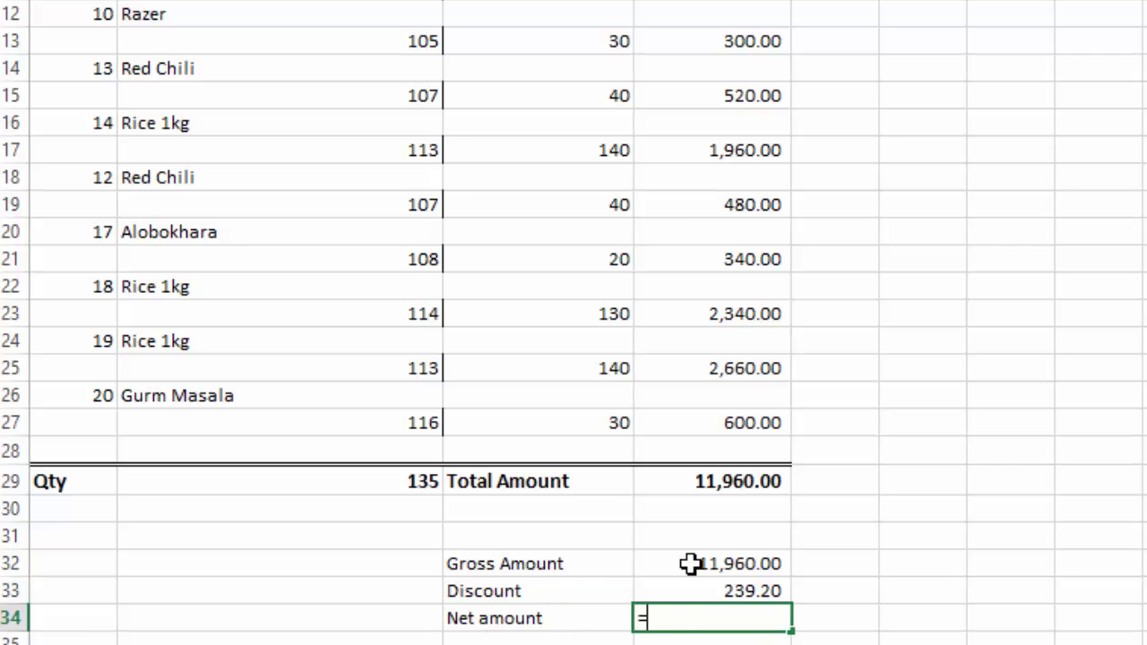
click(690, 563)
text(-)
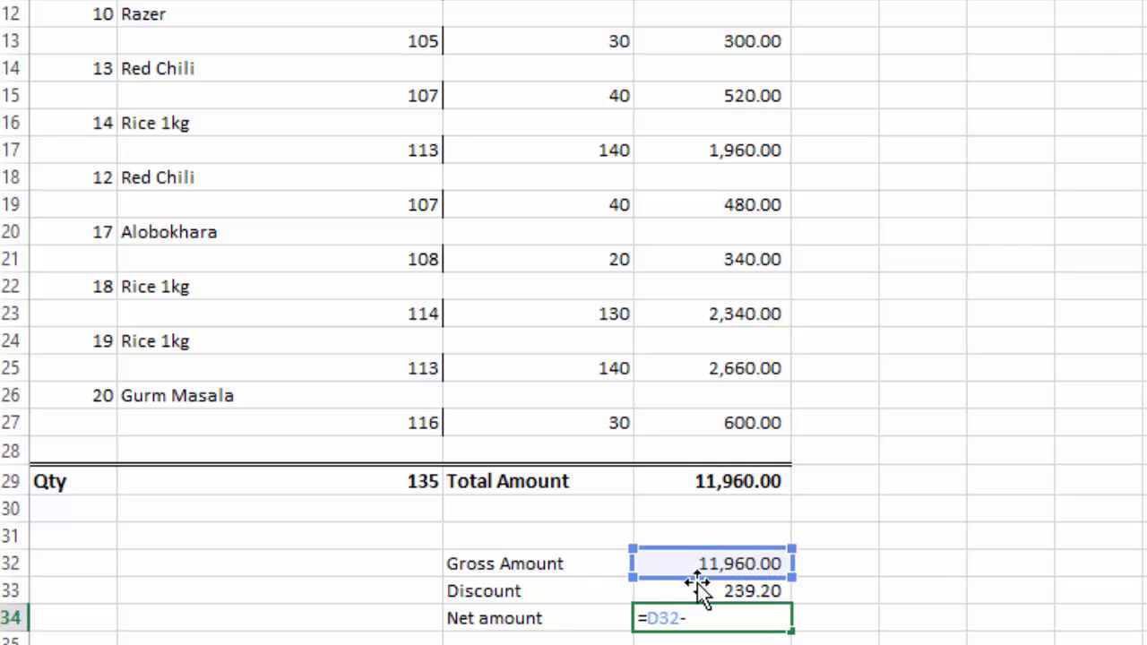
click(698, 589)
key(Return)
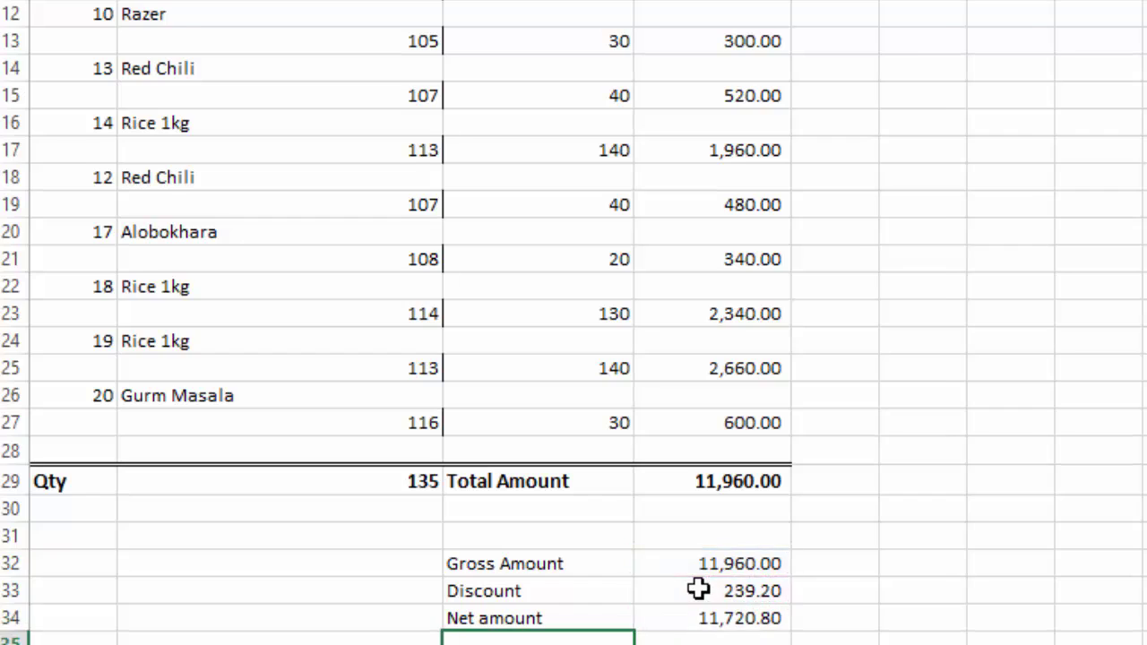
Label C35 "Amount received" and link D35 to the net amount with the formula =D34.
text(Amount recei)
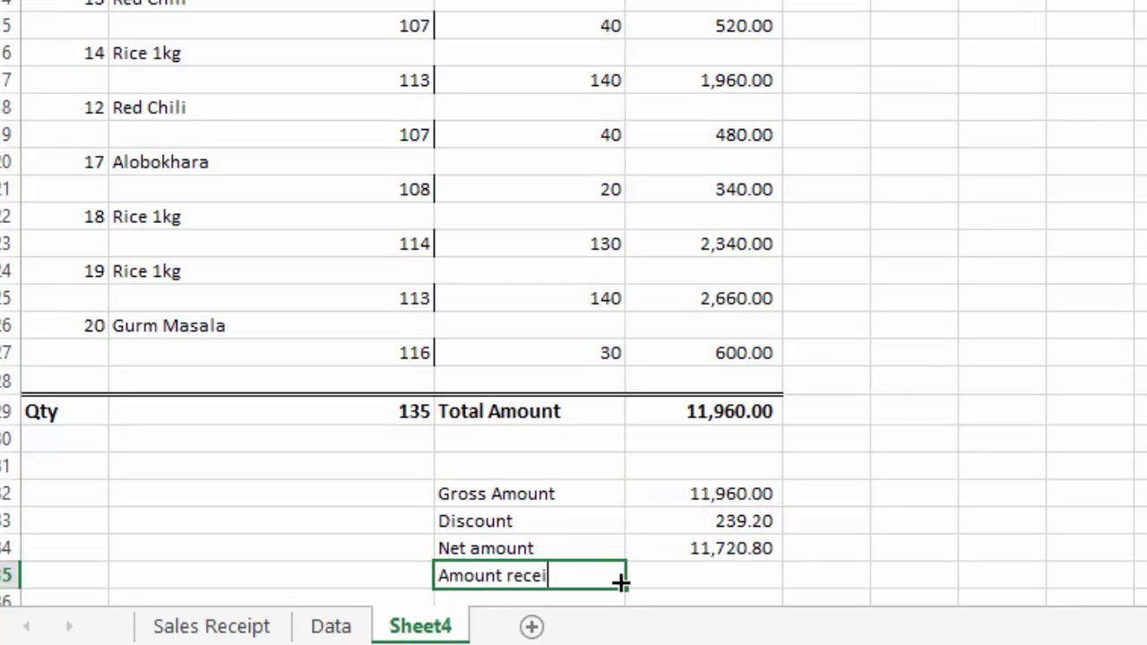
text(ved)
key(Tab)
text(=)
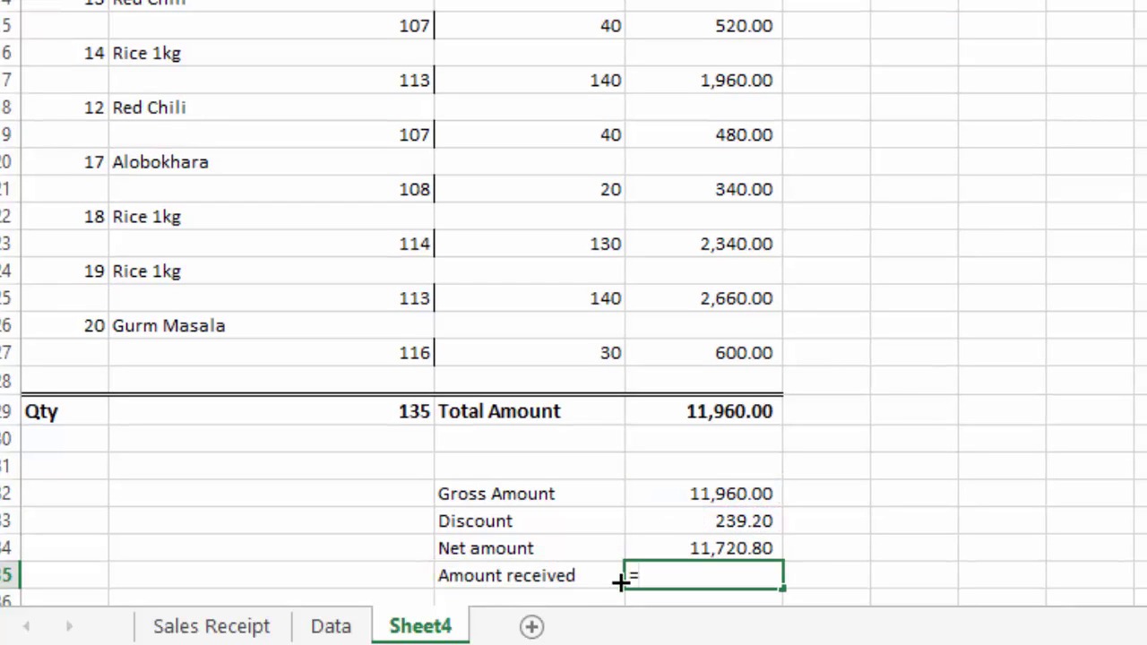
click(755, 548)
key(Return)
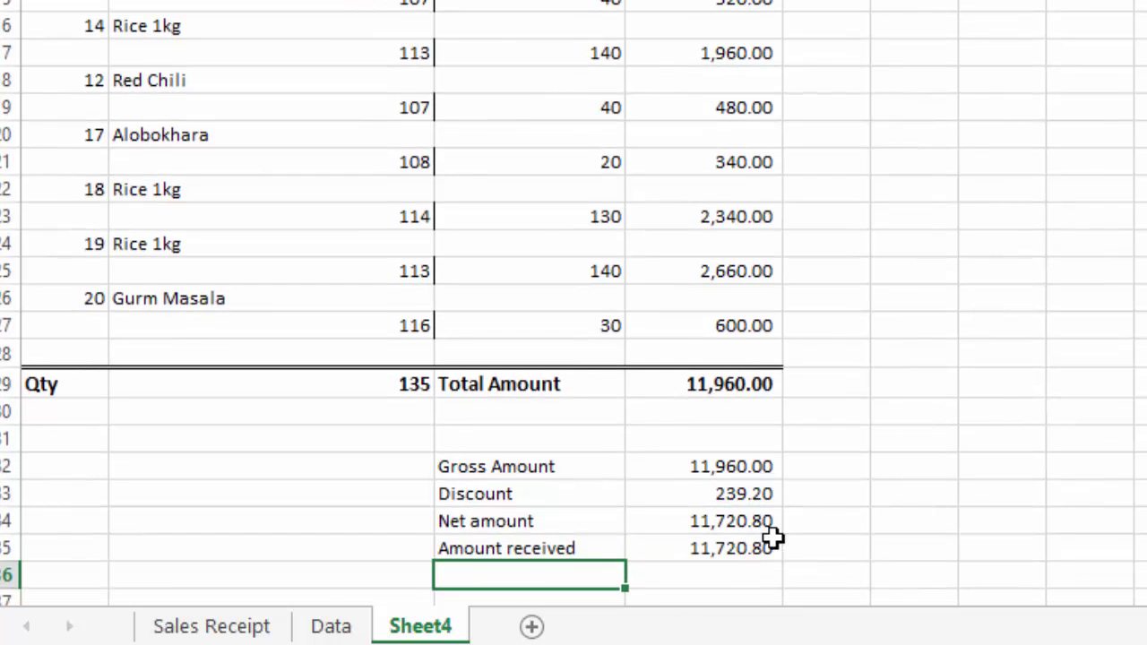
Label C36 "Balance" and subtract the amount received from the net amount in D36 with the formula =D34-D35.
text(Balance)
key(Tab)
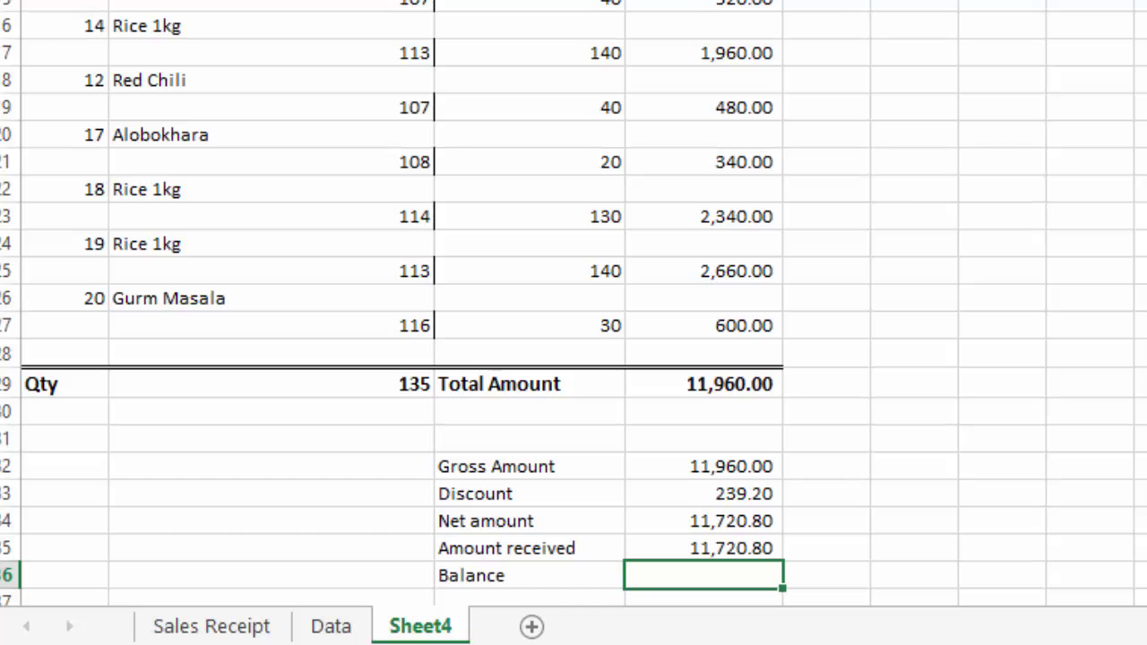
text(=)
click(733, 520)
text(-)
click(736, 547)
key(Return)
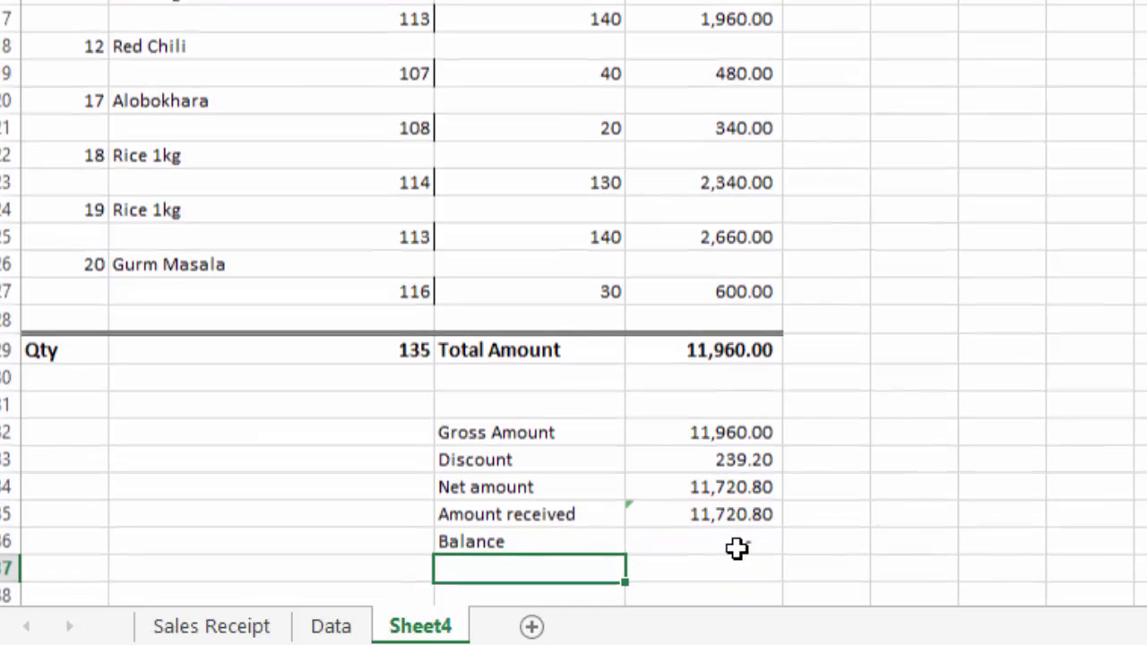
Re-enter the balance formula =D34-D35 in D36 and select the summary block C32:D36.
click(734, 543)
text(=)
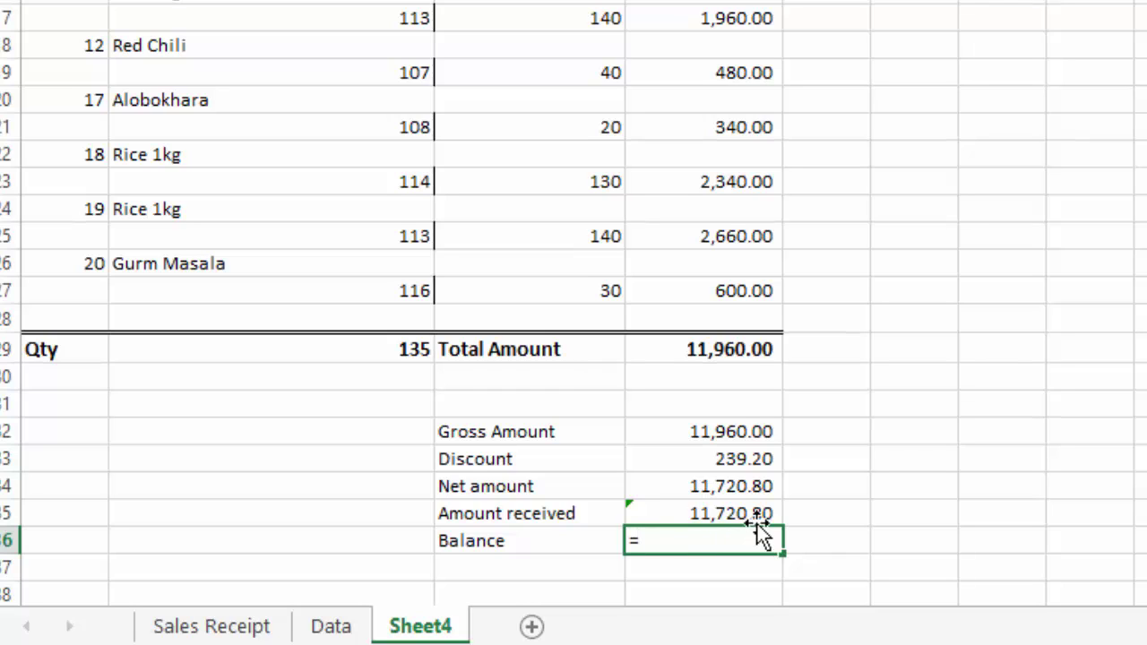
click(751, 486)
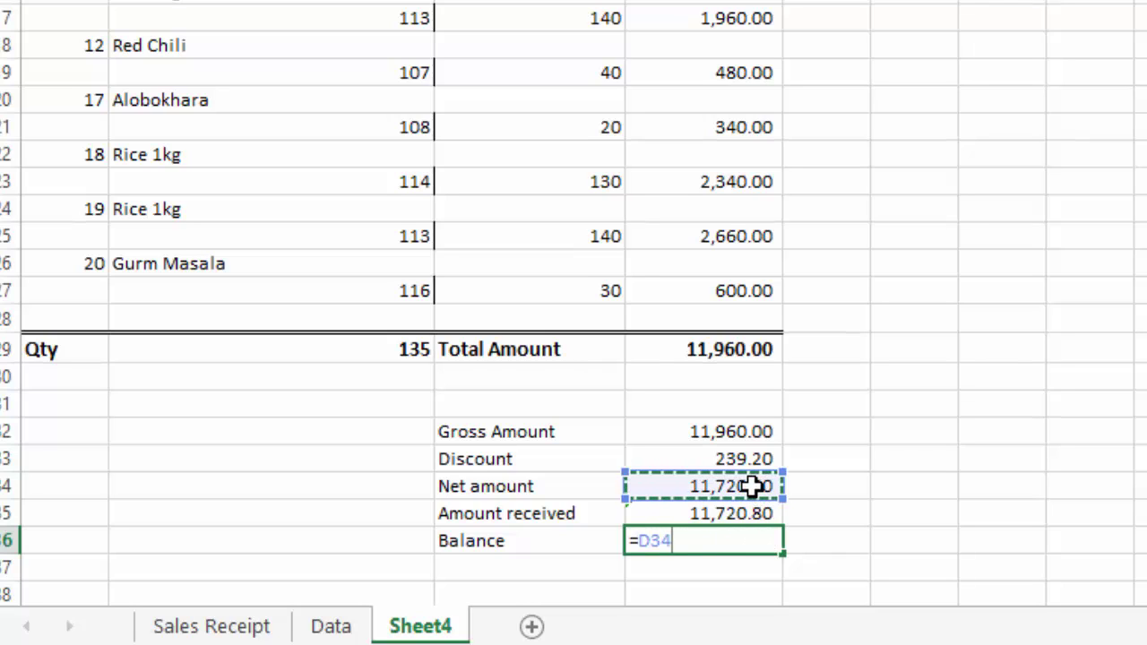
text(-)
click(734, 513)
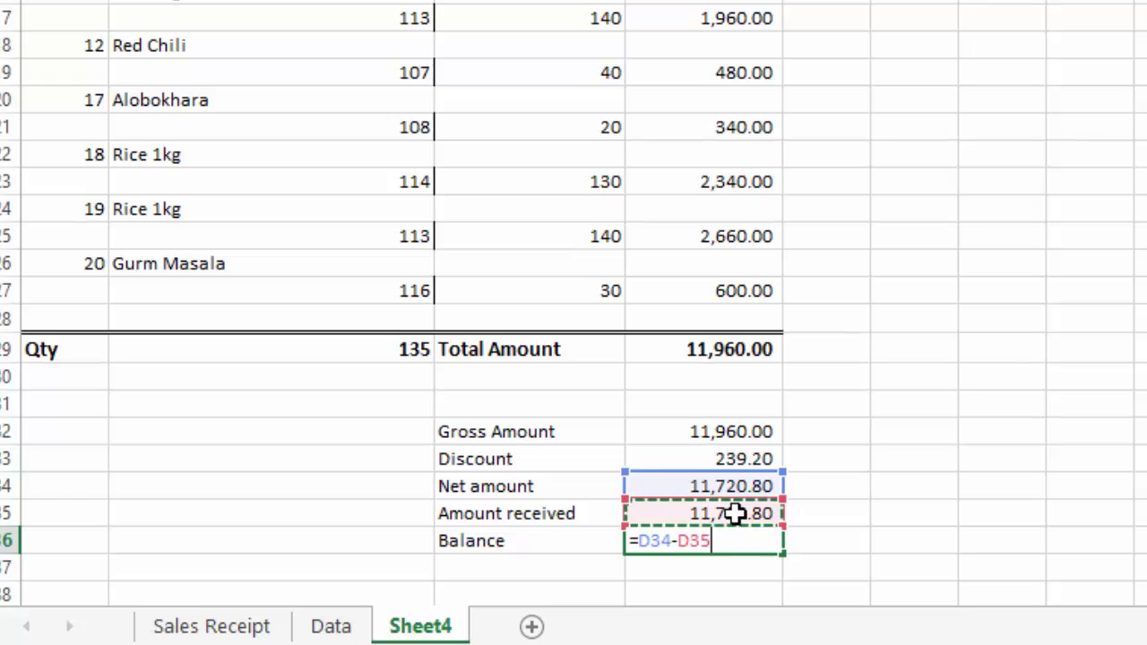
click(923, 565)
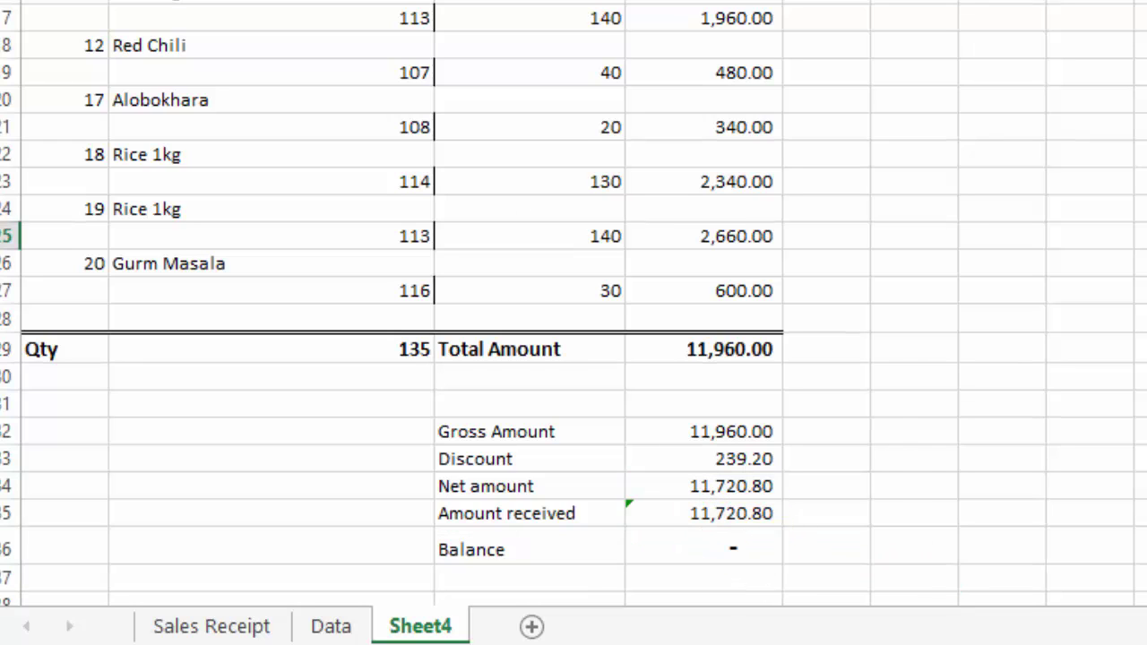
drag(528, 432, 694, 536)
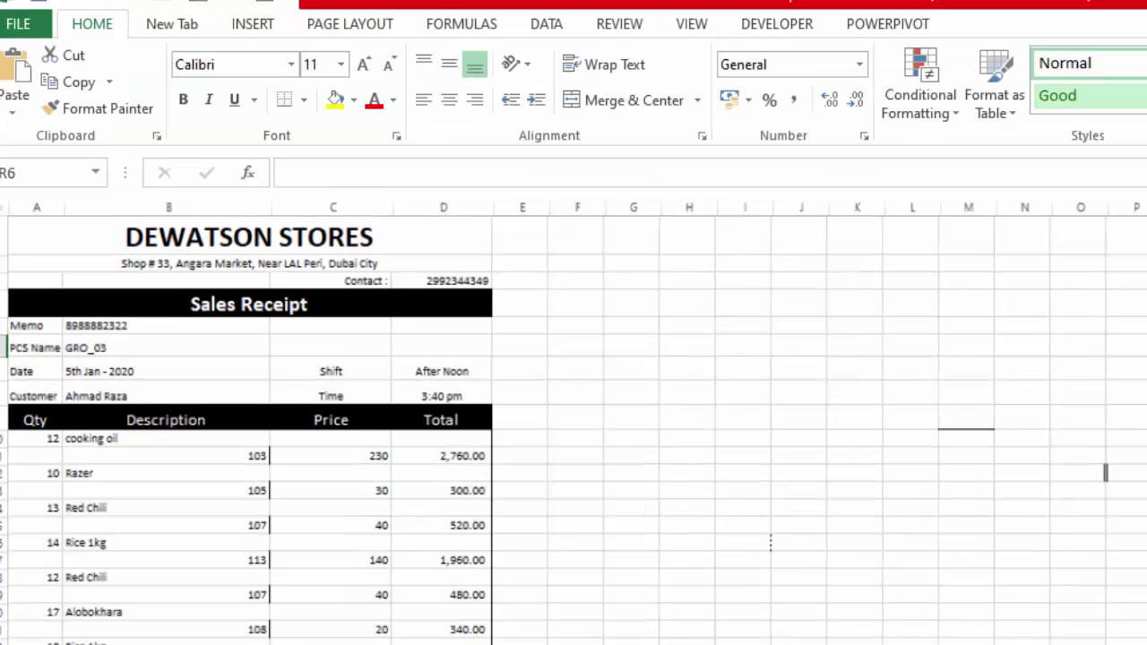
Look over the finished receipt and open its print settings and preview.
scroll(573, 422, down, 1)
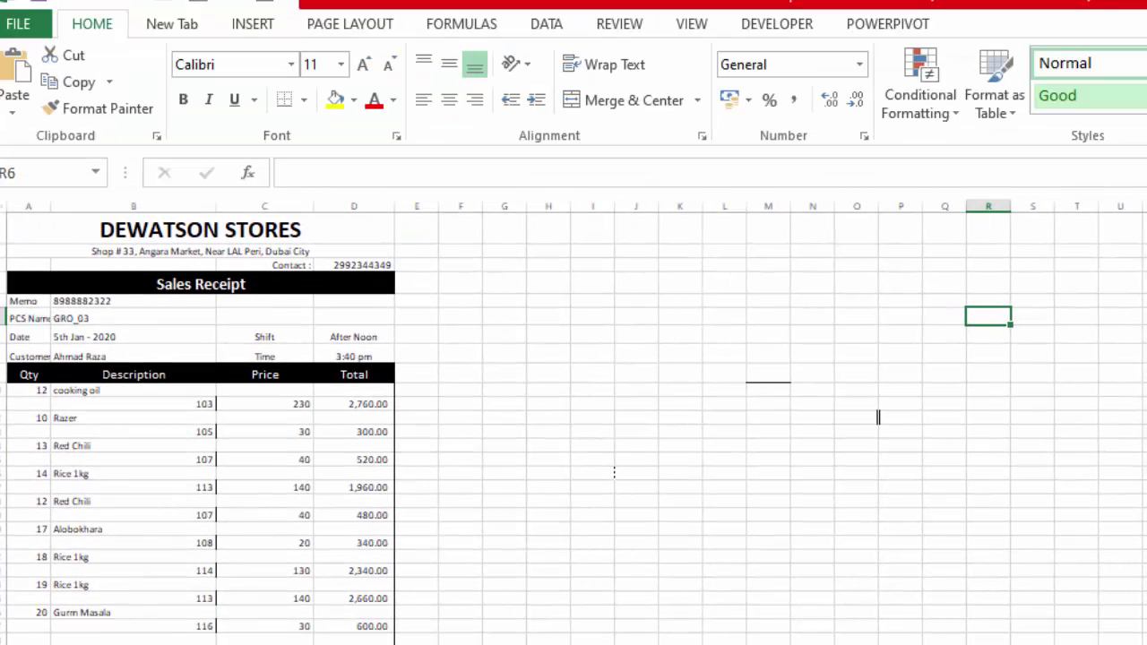
scroll(878, 416, up, 3)
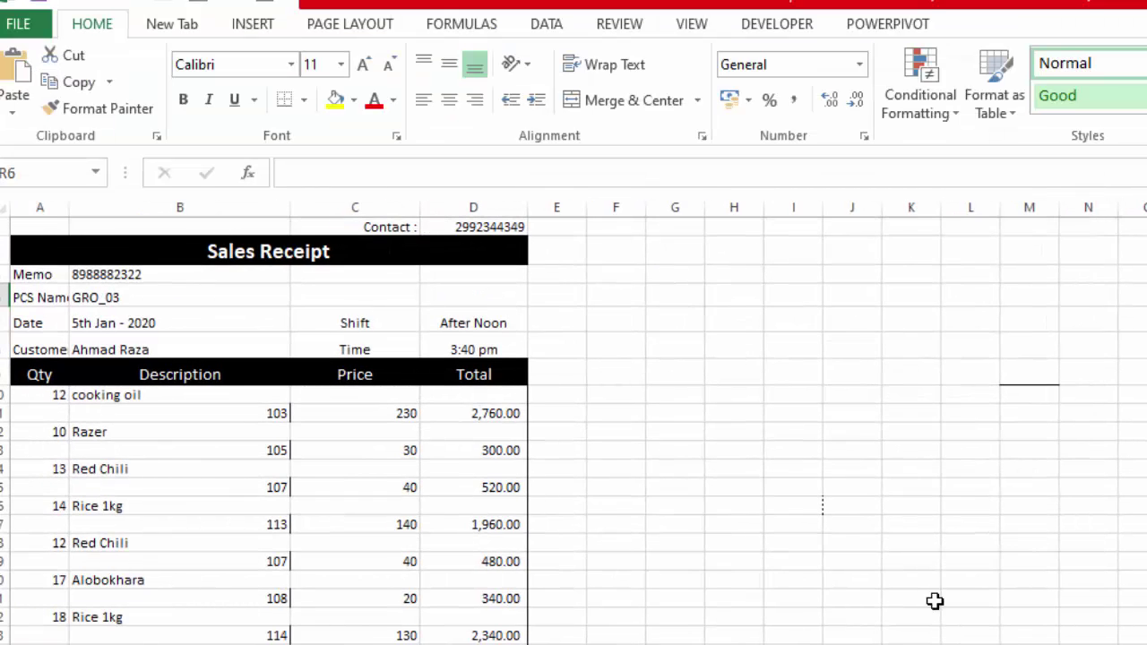
click(34, 34)
click(39, 299)
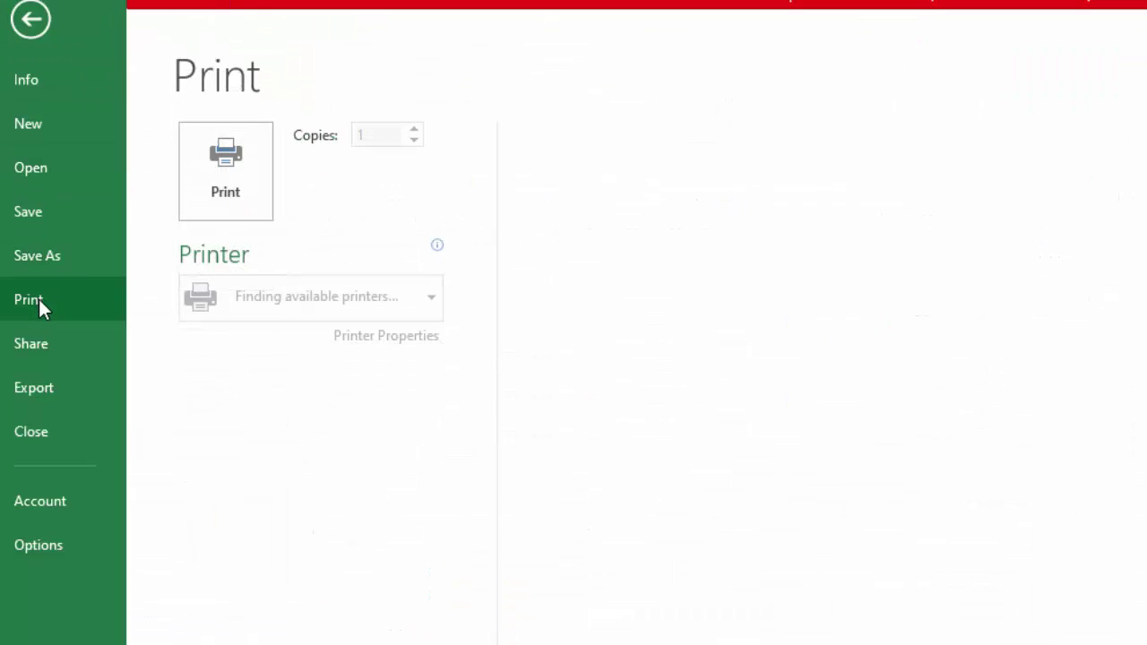